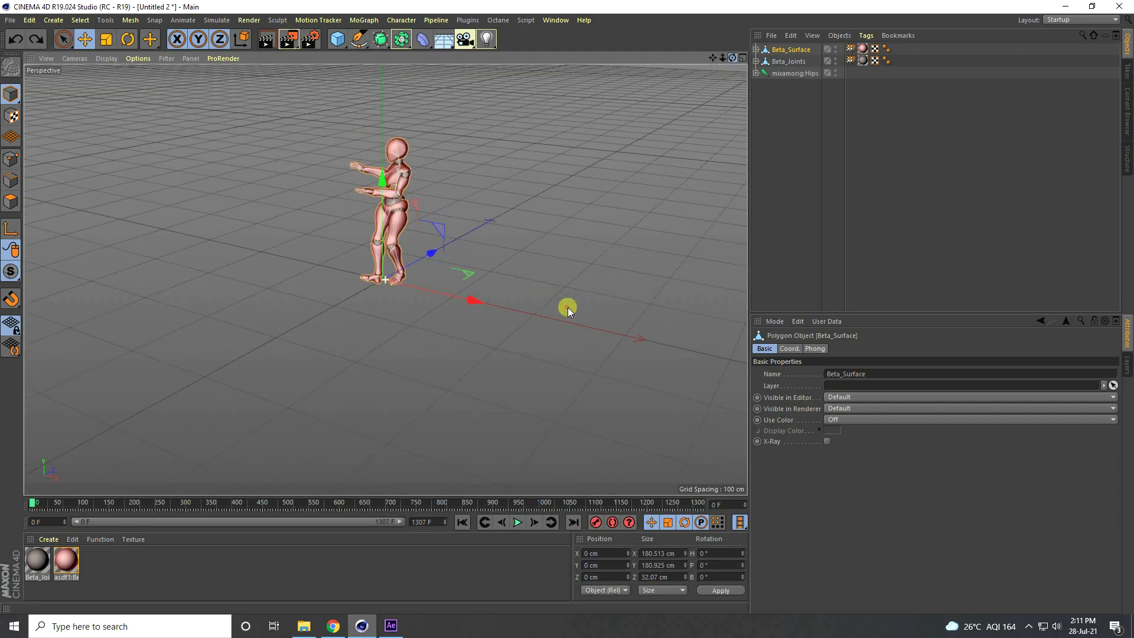
Frame the character from the front and play its dance animation, stopping at about frame 241.
scroll(375, 144, "up", 3)
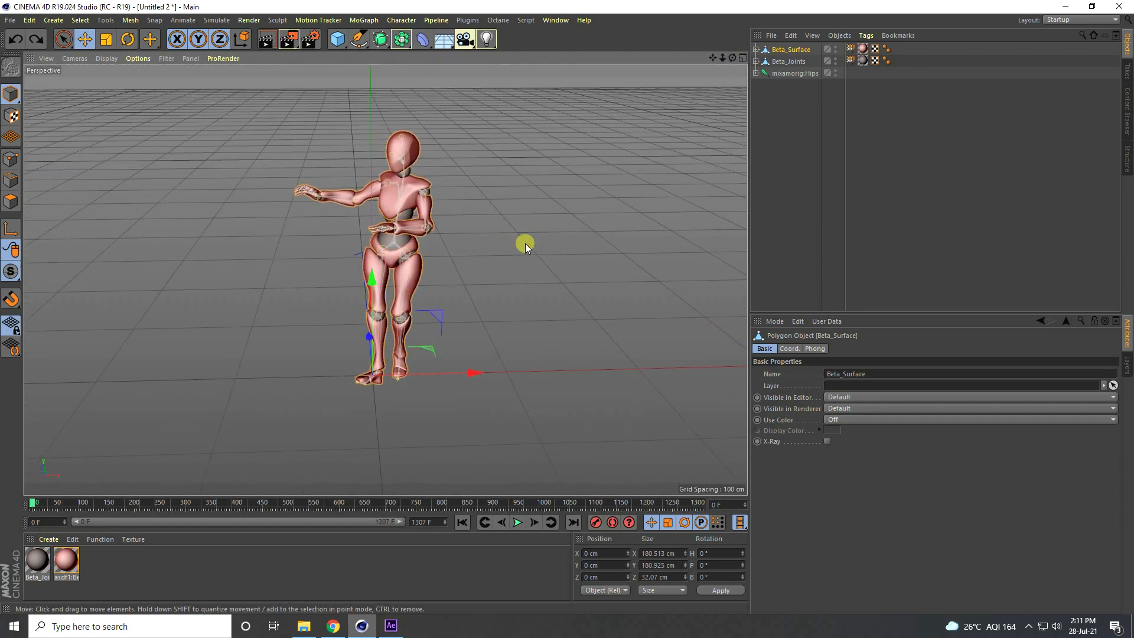
left_click_drag(731, 58, 567, 307)
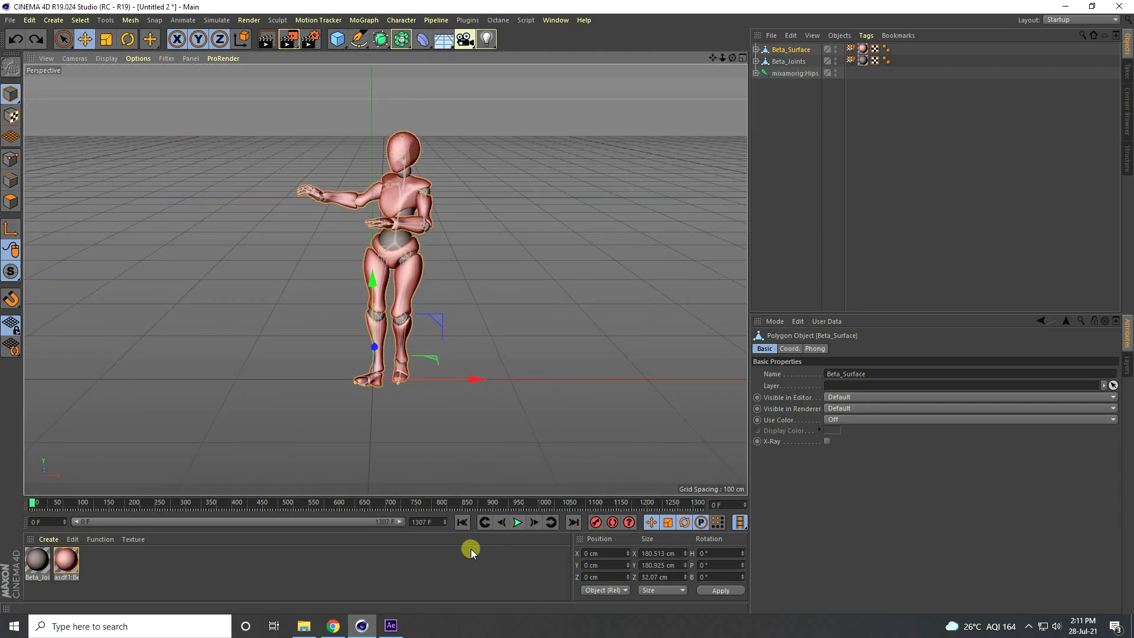
left_click(517, 522)
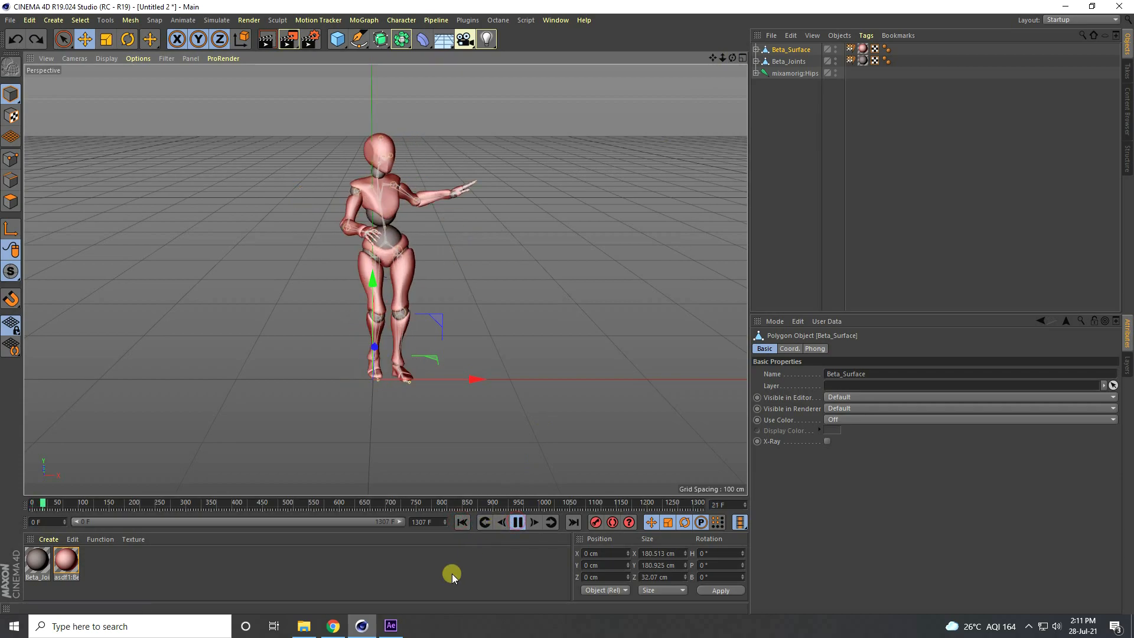
scroll(334, 199, "up", 2)
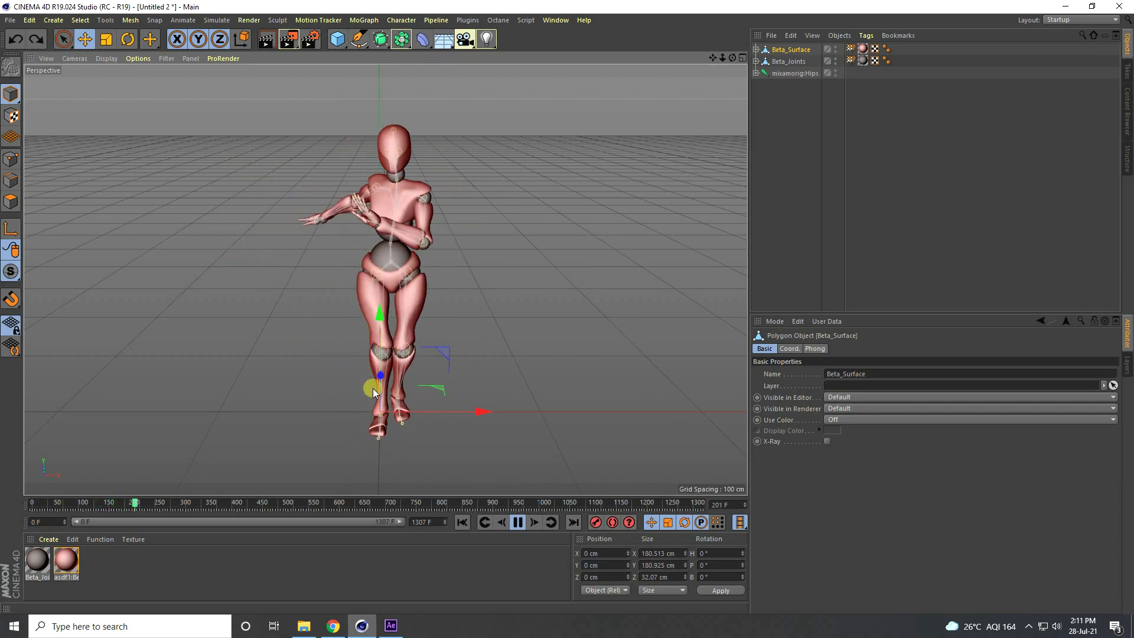
left_click(520, 522)
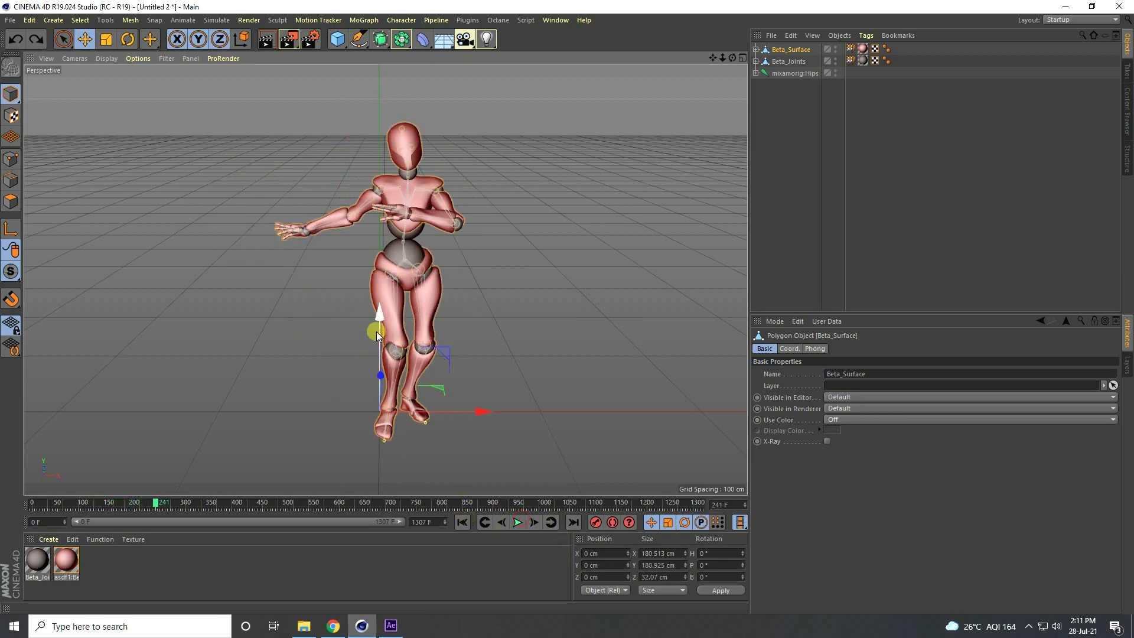
Create a white material with brightness value V at 100% and replace the material on Beta_Surface with it.
left_click(49, 539)
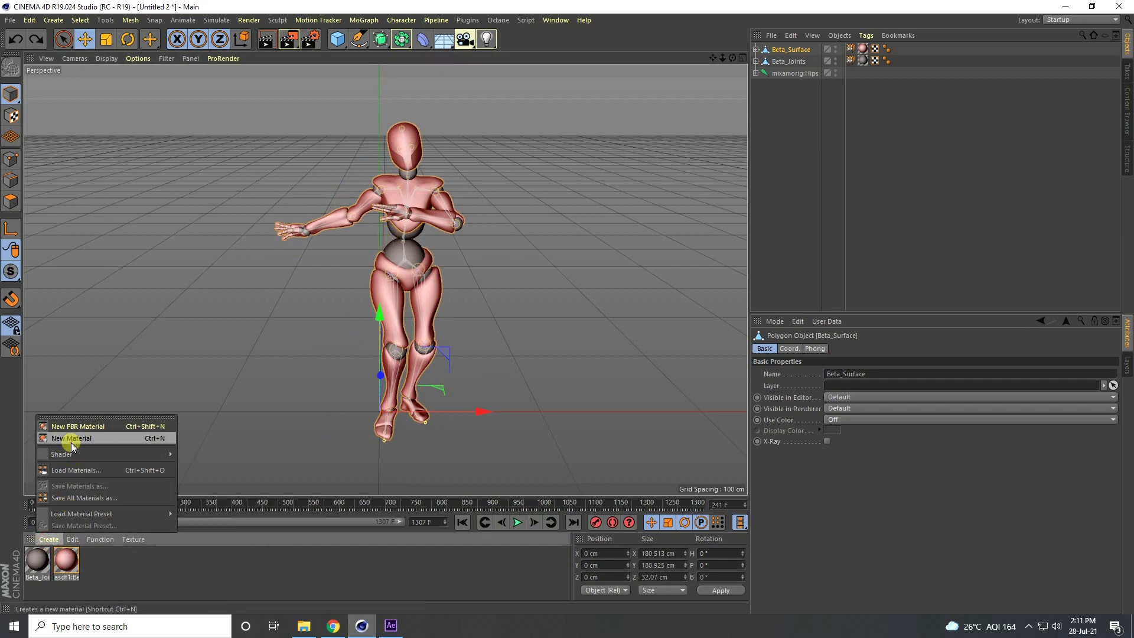
left_click(71, 440)
double_click(37, 561)
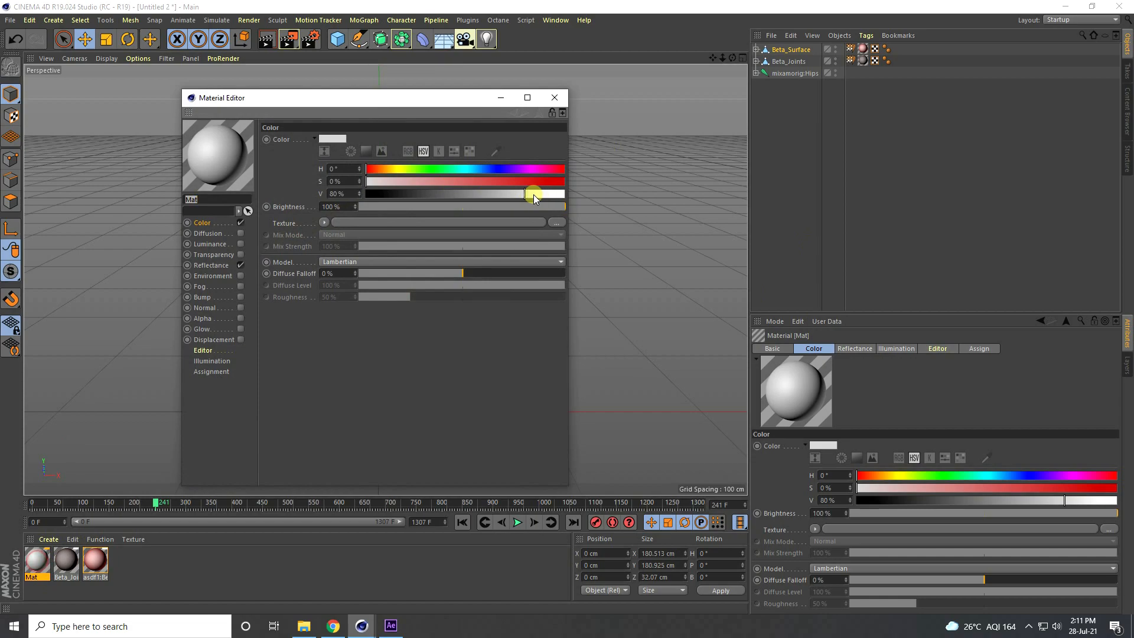
left_click_drag(534, 194, 564, 194)
left_click(553, 97)
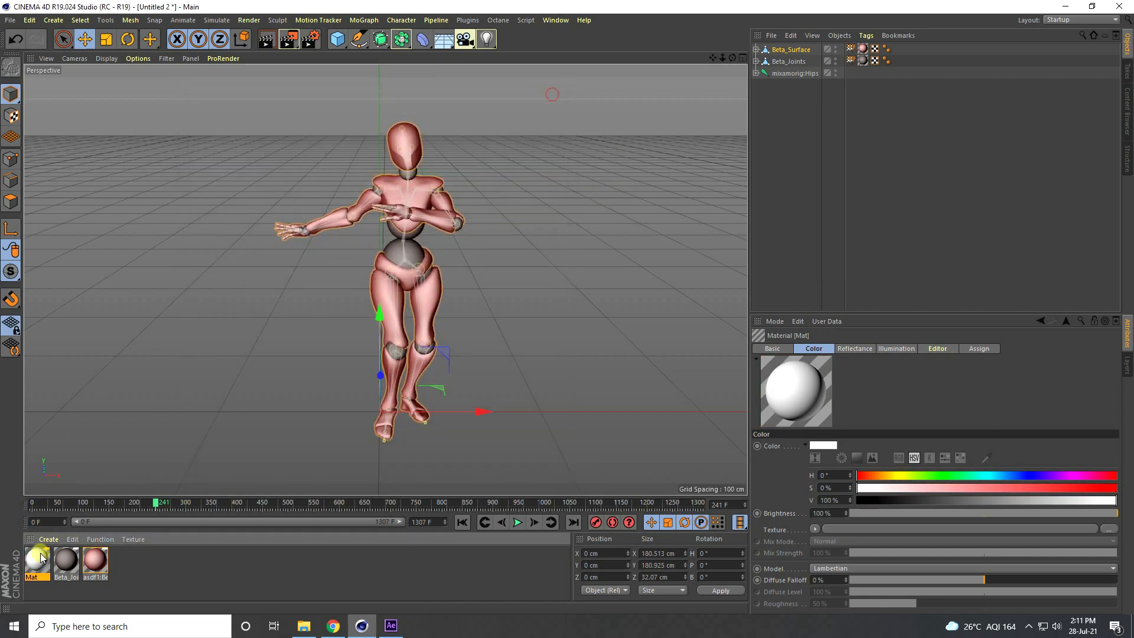
left_click_drag(39, 566, 863, 48)
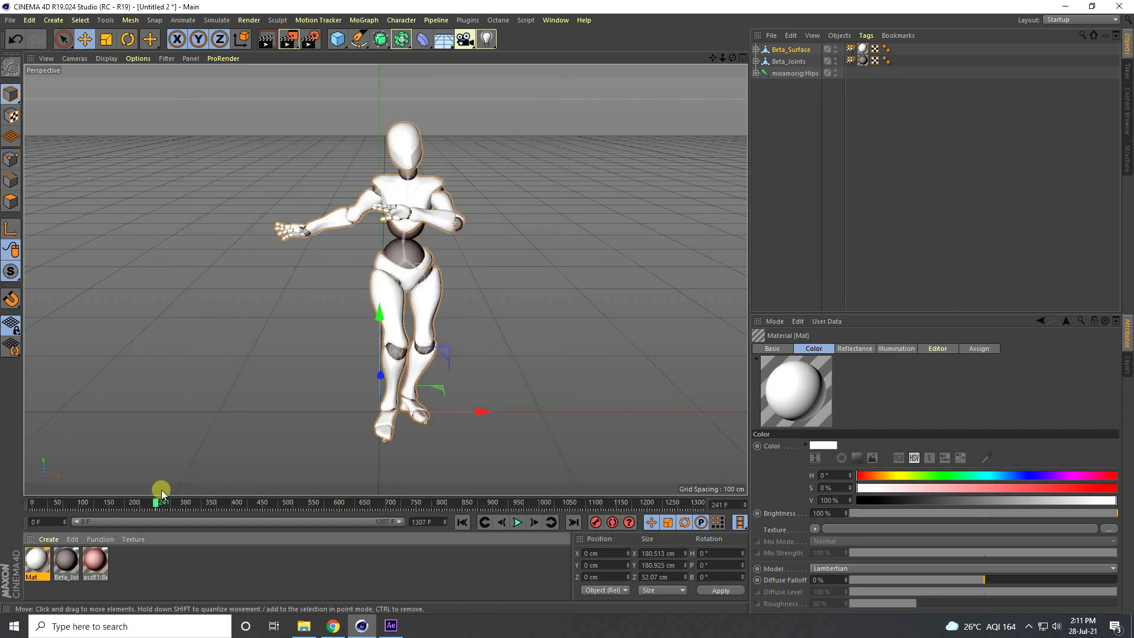
Create a red material with 90% saturation and V at 100%, and replace the material on Beta_Joints with it.
left_click(49, 540)
left_click(71, 438)
double_click(37, 560)
left_click(539, 148)
left_click(554, 75)
left_click_drag(35, 559, 425, 355)
left_click_drag(864, 65, 863, 61)
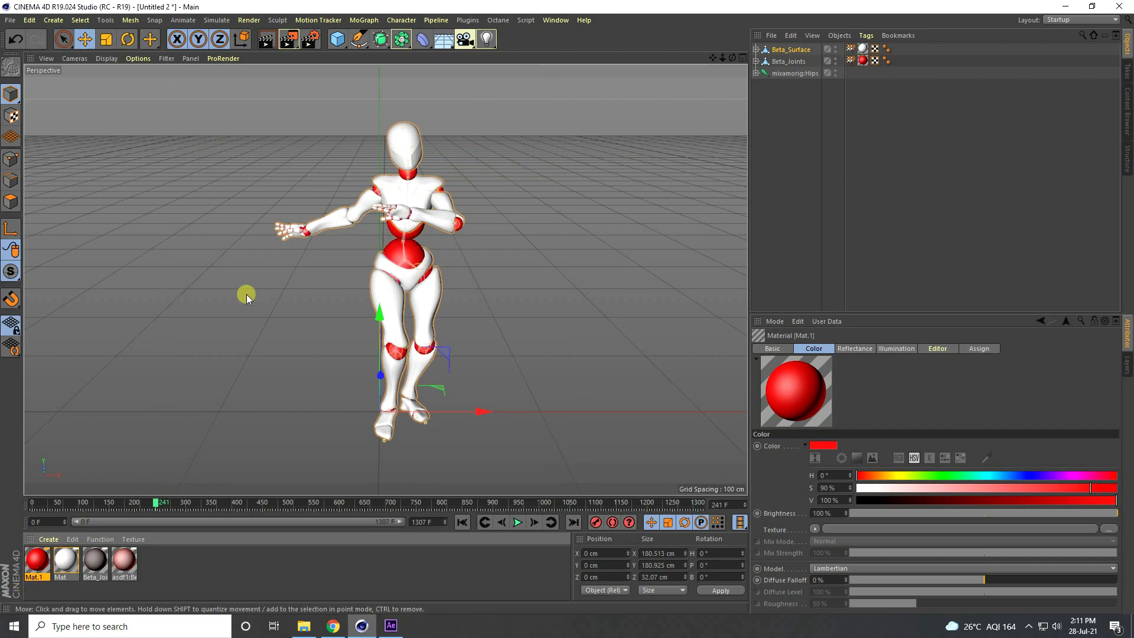
Play the recoloured character's animation from the first frame and stop it after a short stretch.
left_click(462, 522)
left_click(518, 522)
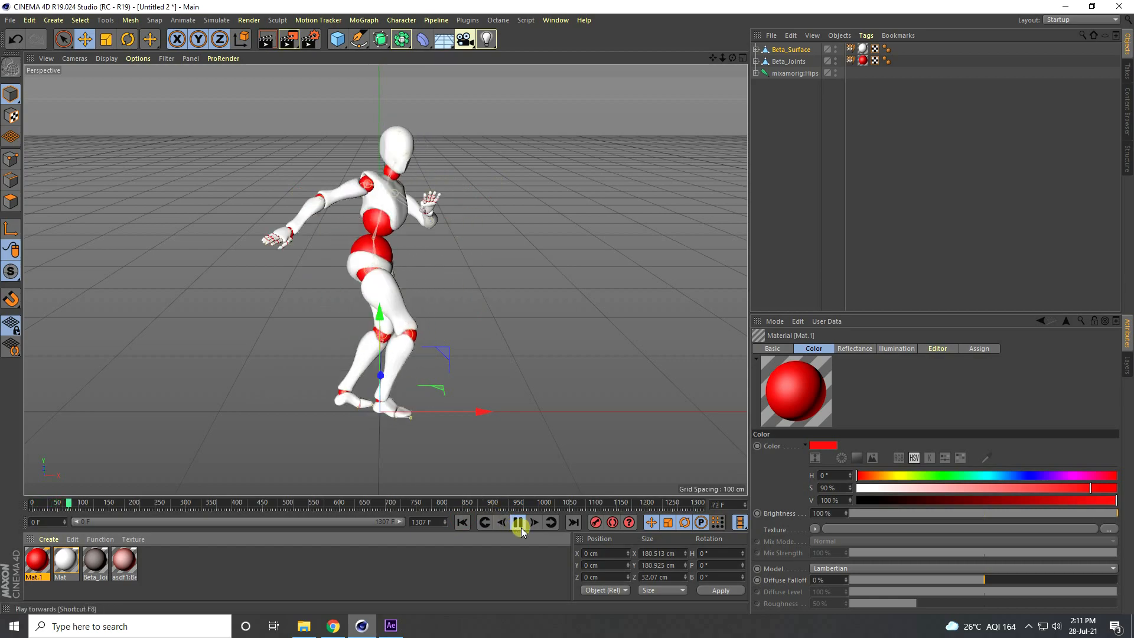
left_click(518, 522)
Delete the two original character materials, and group Beta_Surface, Beta_Joints and mixamorig:Hips under a null.
left_click_drag(101, 588, 101, 584)
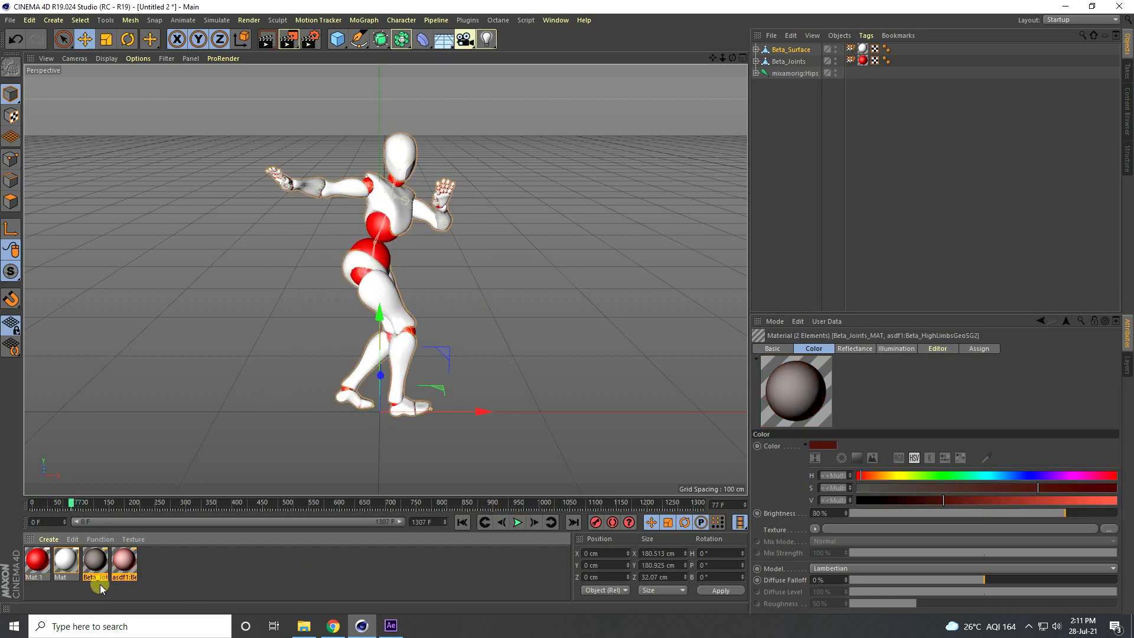
key("Delete")
left_click_drag(337, 43, 375, 47)
left_click_drag(758, 127, 778, 50)
left_click(757, 49)
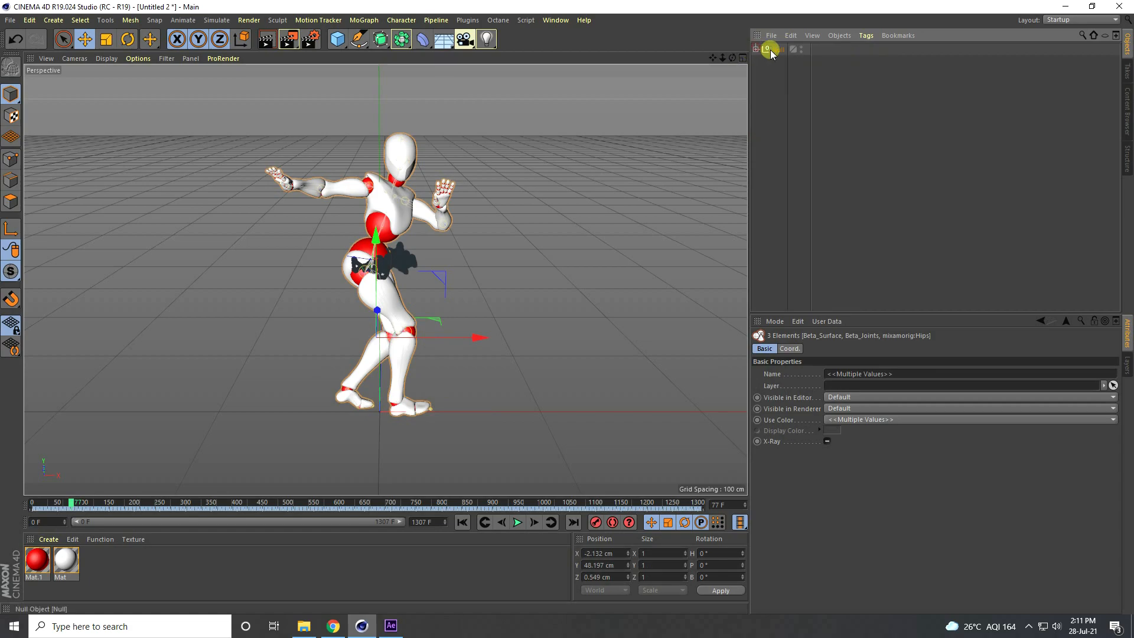
left_click(774, 49)
Check the grouped character's animation from the start and return to frame 0.
left_click(464, 523)
left_click(517, 522)
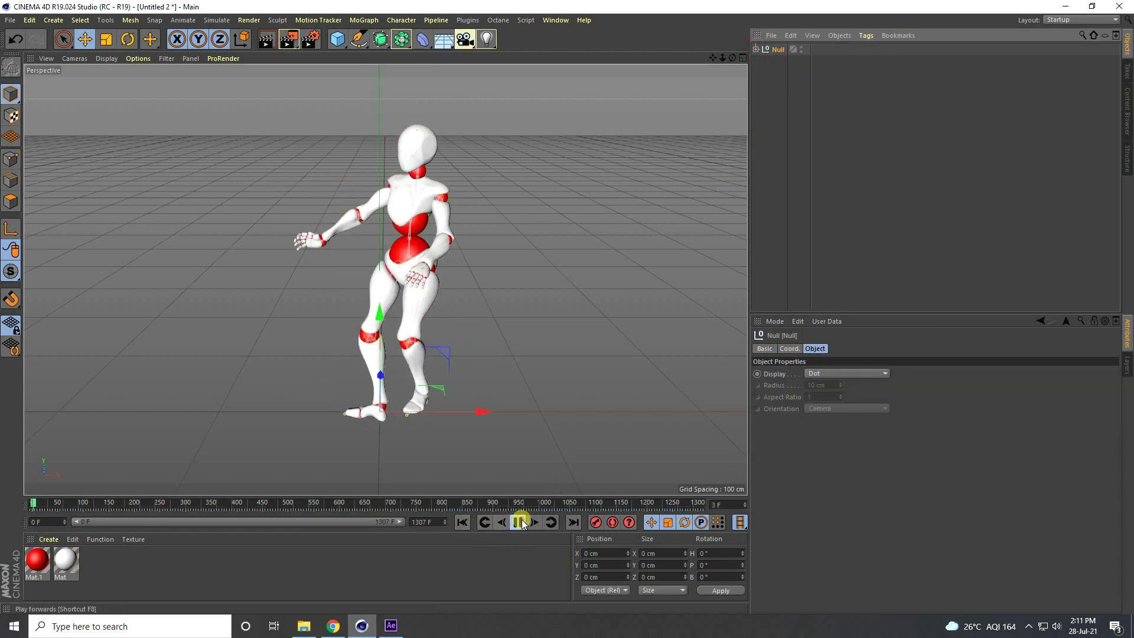
left_click(520, 522)
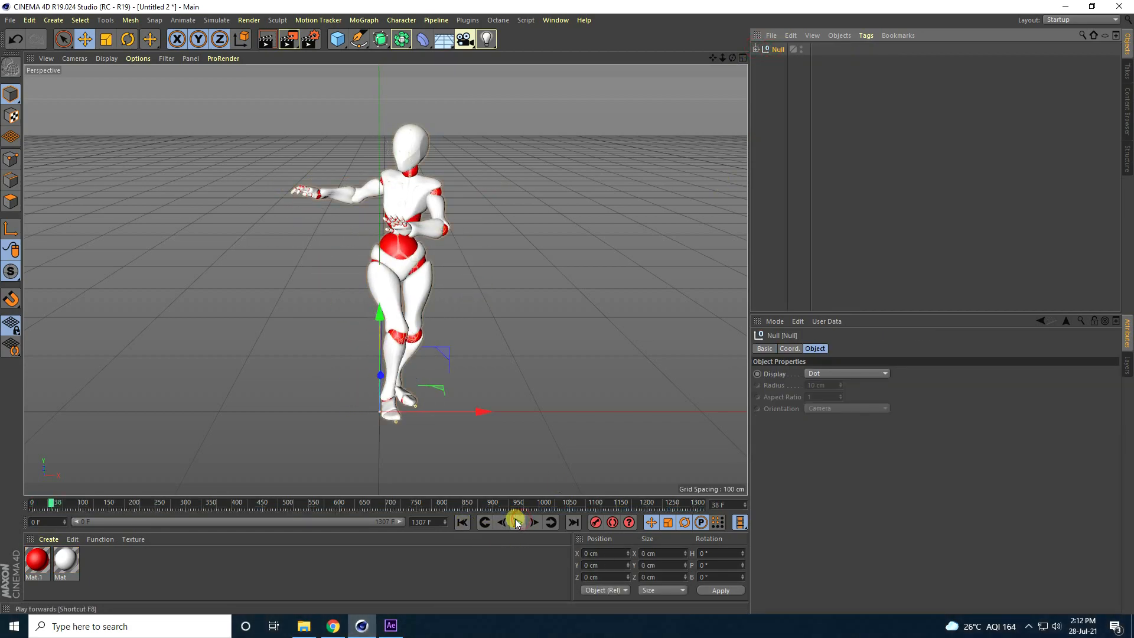
left_click(460, 524)
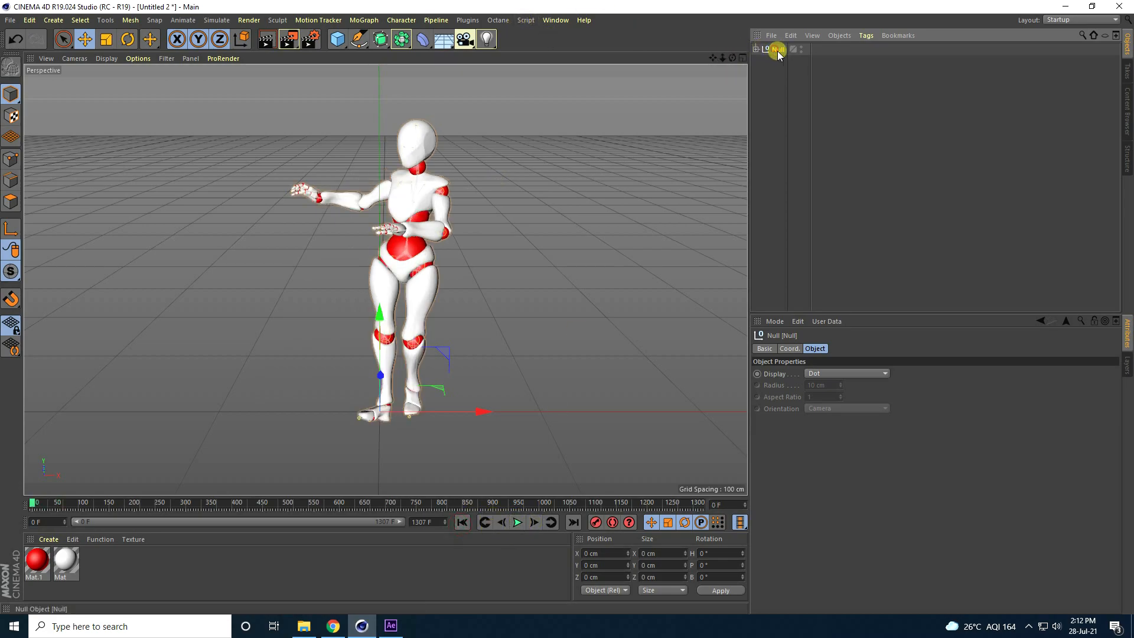
Start an xREC v1.4_F export of the null into a new folder on the Desktop, and cancel at the xREC settings.
left_click(465, 21)
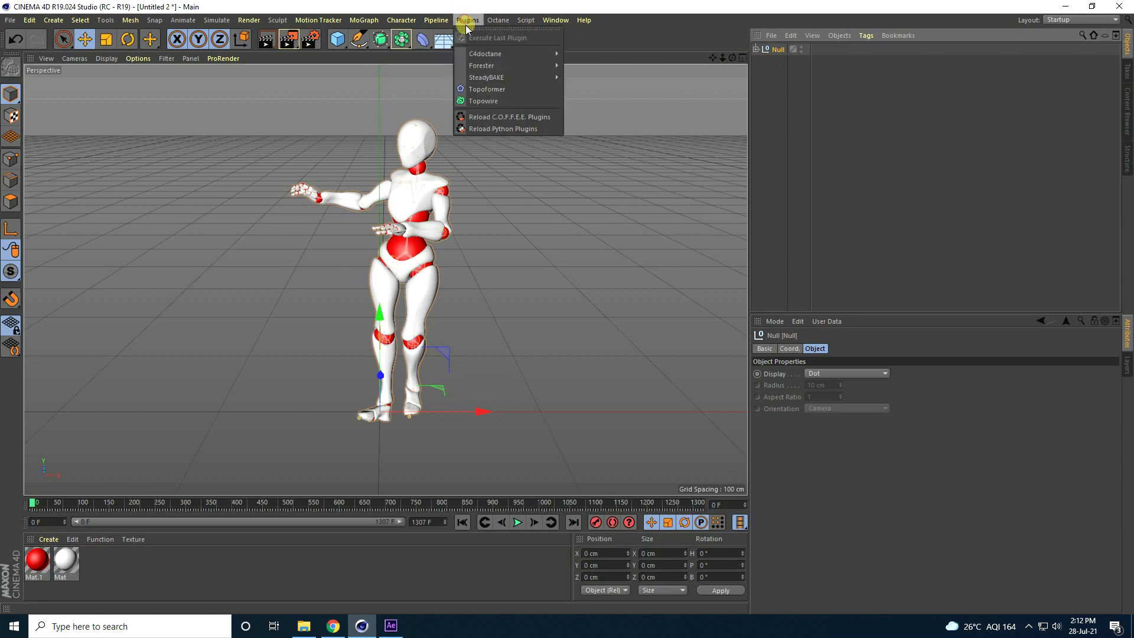
mouse_move(476, 83)
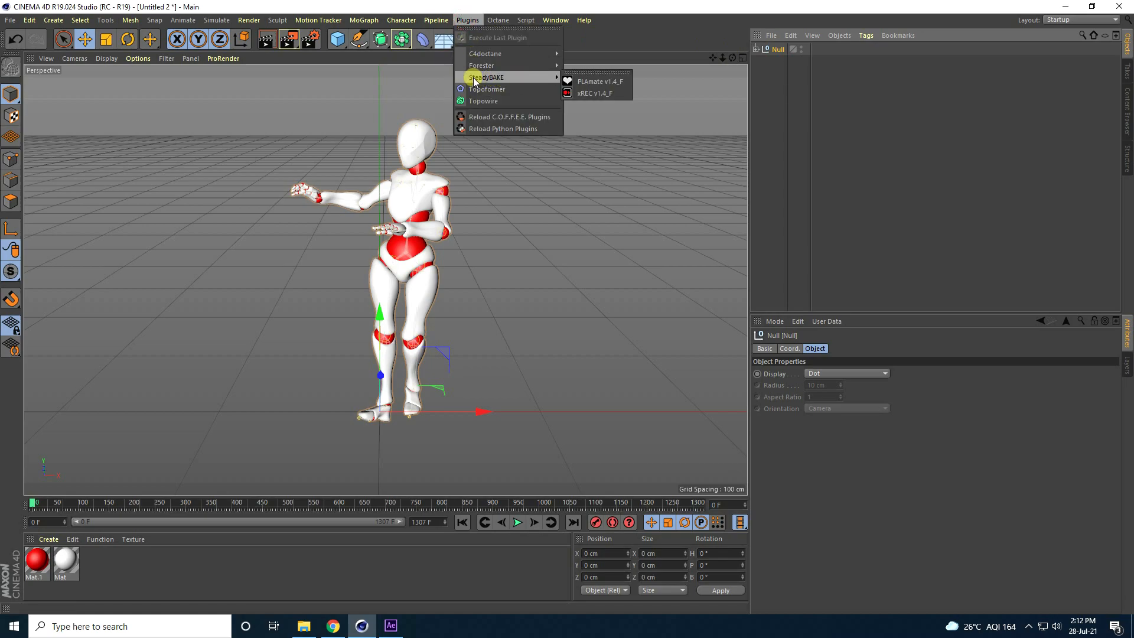
left_click(596, 94)
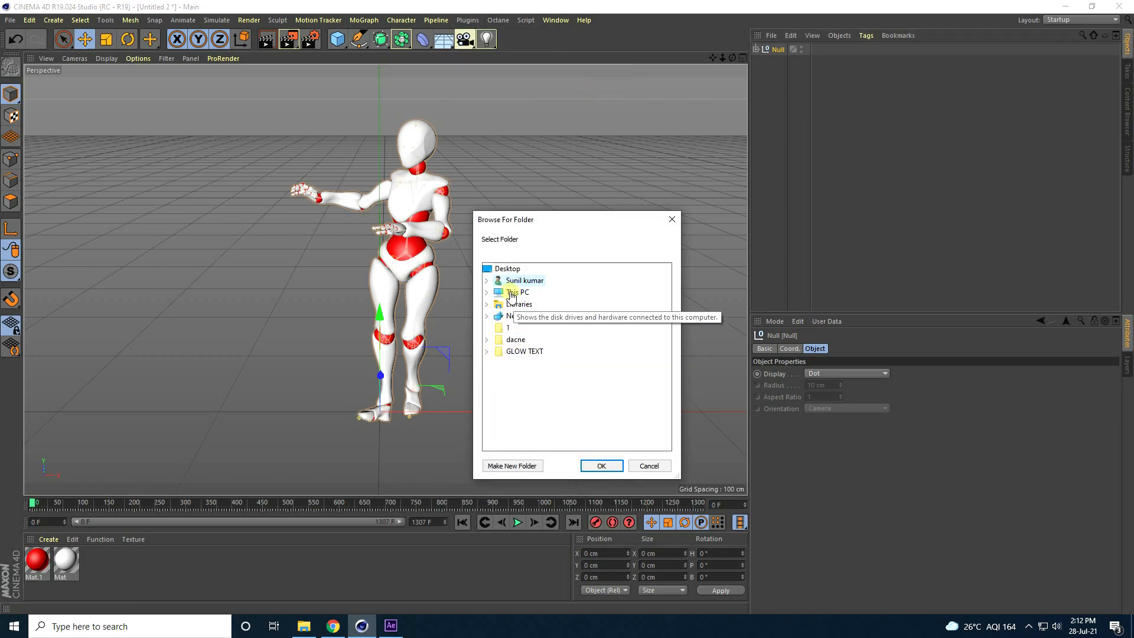
left_click(490, 294)
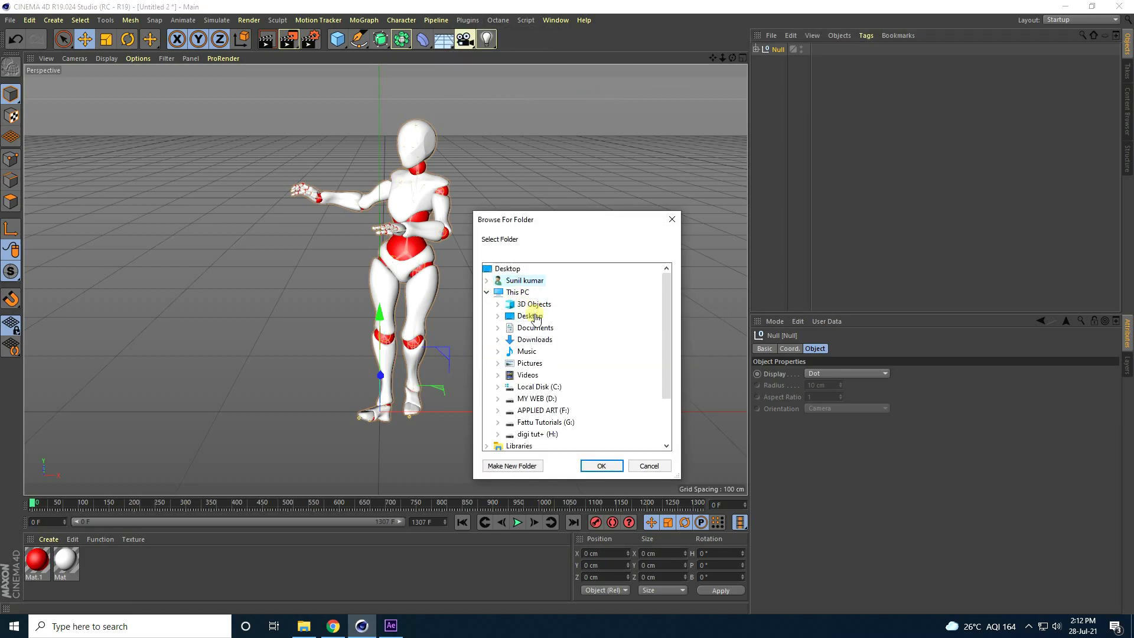
double_click(527, 315)
left_click(509, 466)
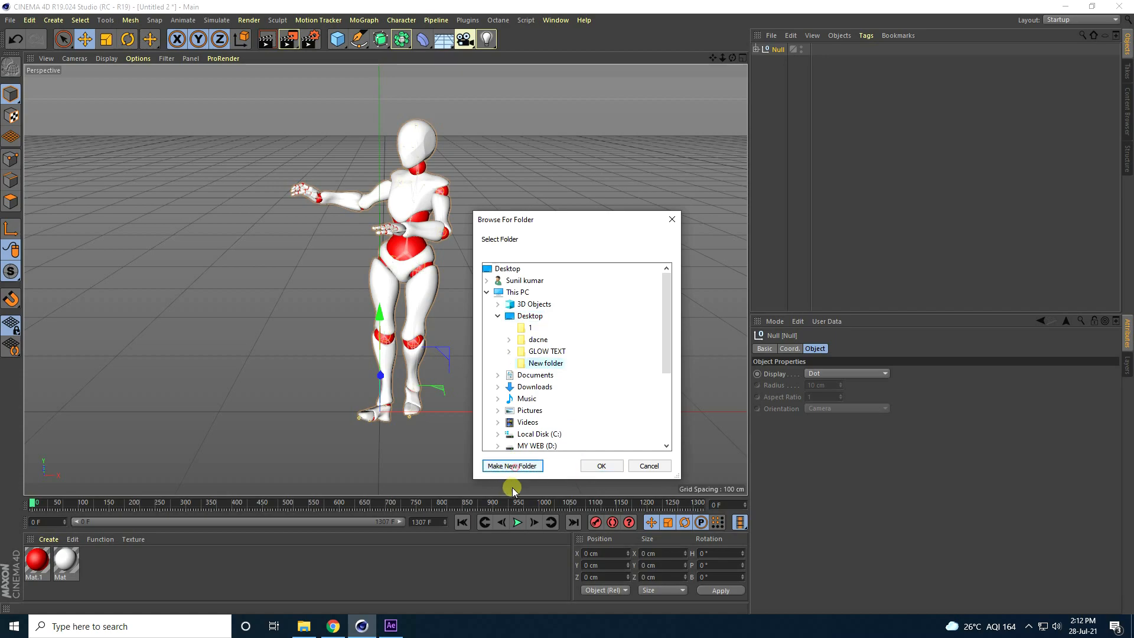
left_click(552, 362)
left_click(609, 468)
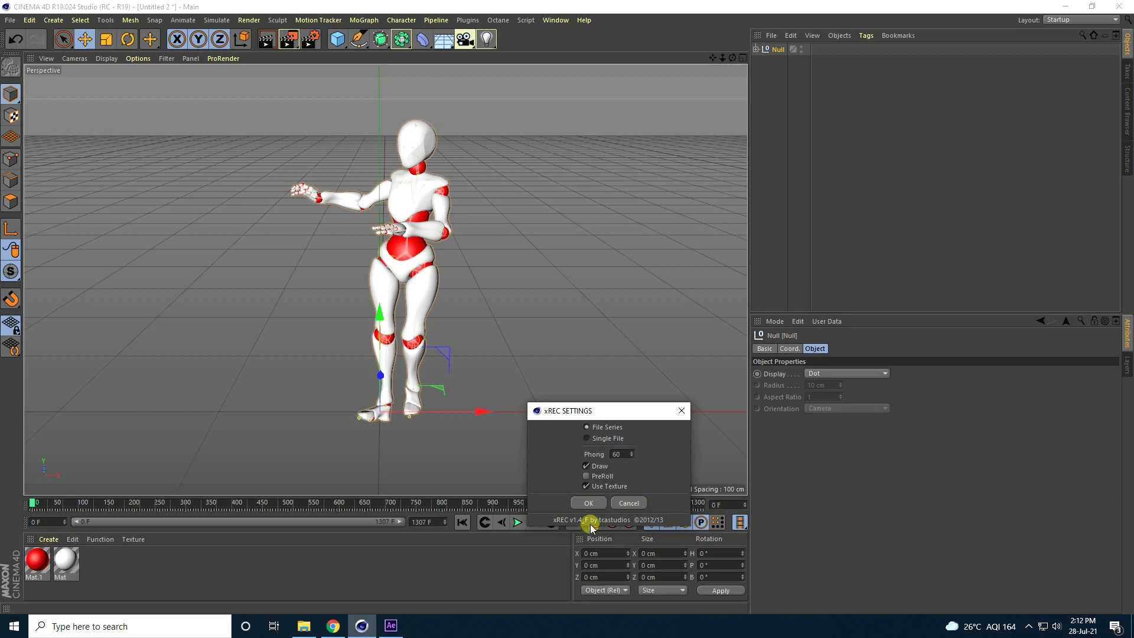
left_click(638, 502)
Switch to File Explorer and look through the exported C4D file sequence in the Desktop folder 1.
left_click(304, 626)
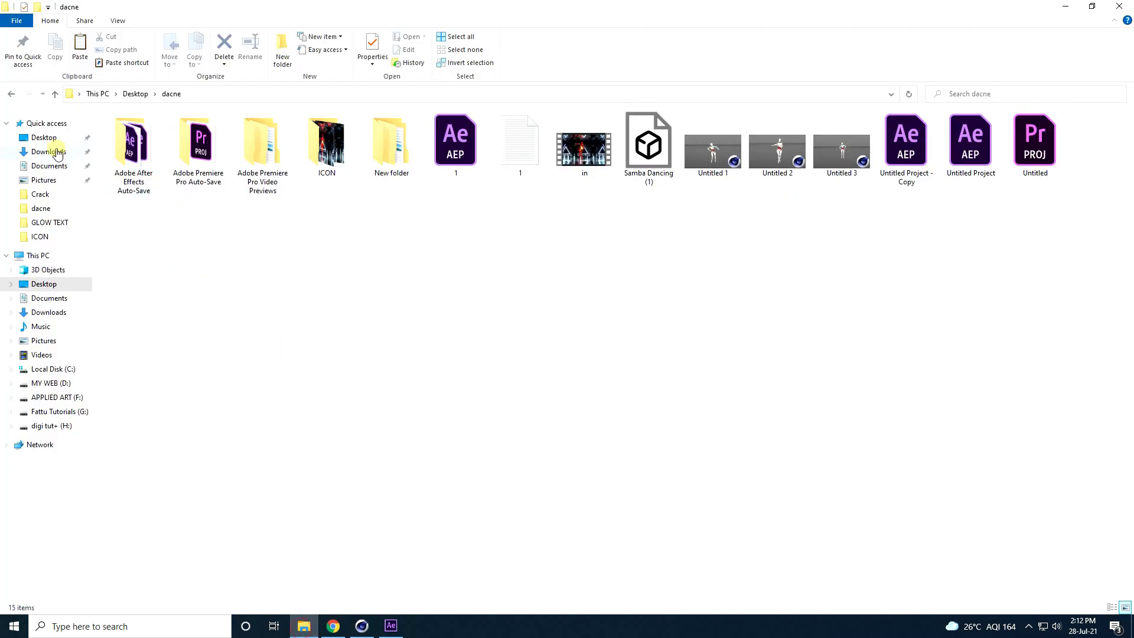
left_click(40, 138)
double_click(144, 152)
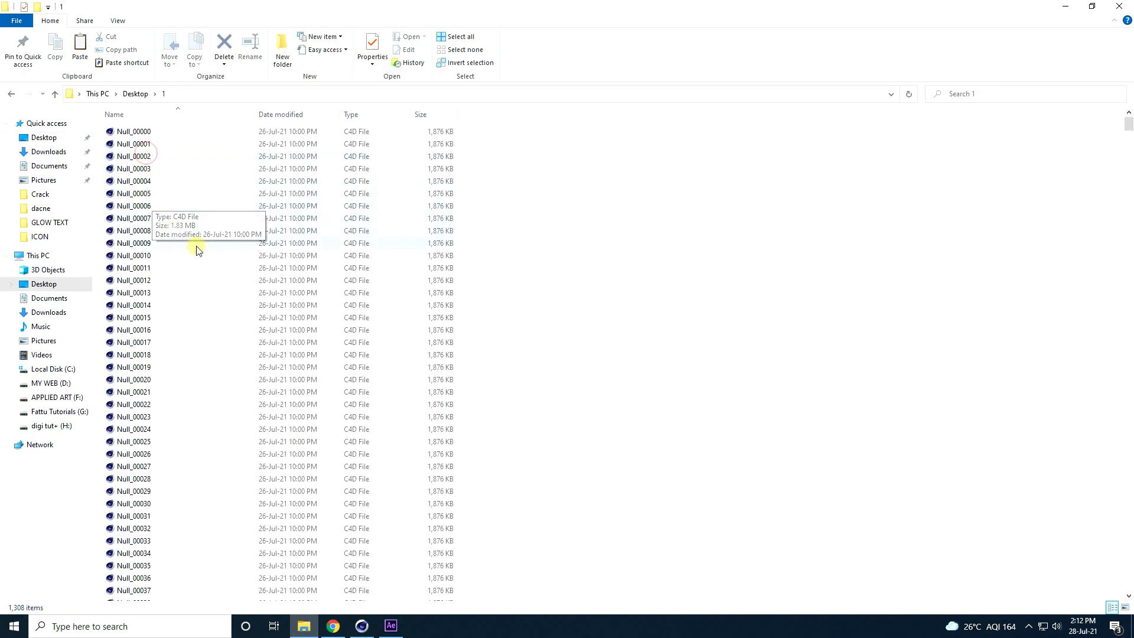
scroll(231, 331, "down", 20)
scroll(231, 334, "up", 9)
scroll(229, 345, "up", 20)
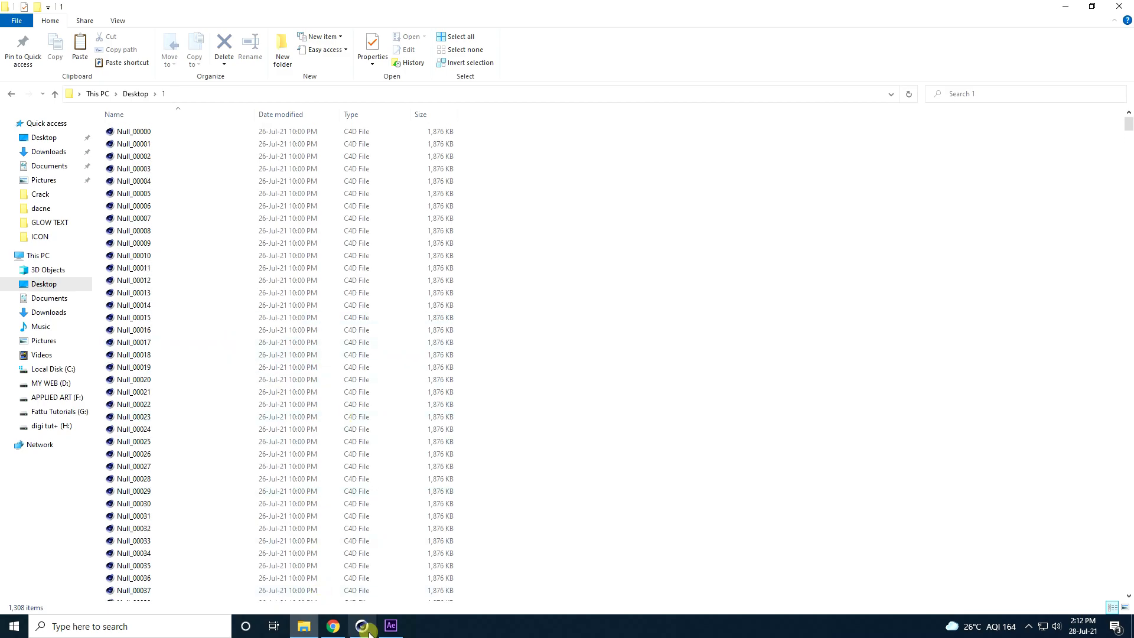
Switch to After Effects and create a 1920 x 1080 composition with a duration of 0;00;20;00.
left_click(390, 625)
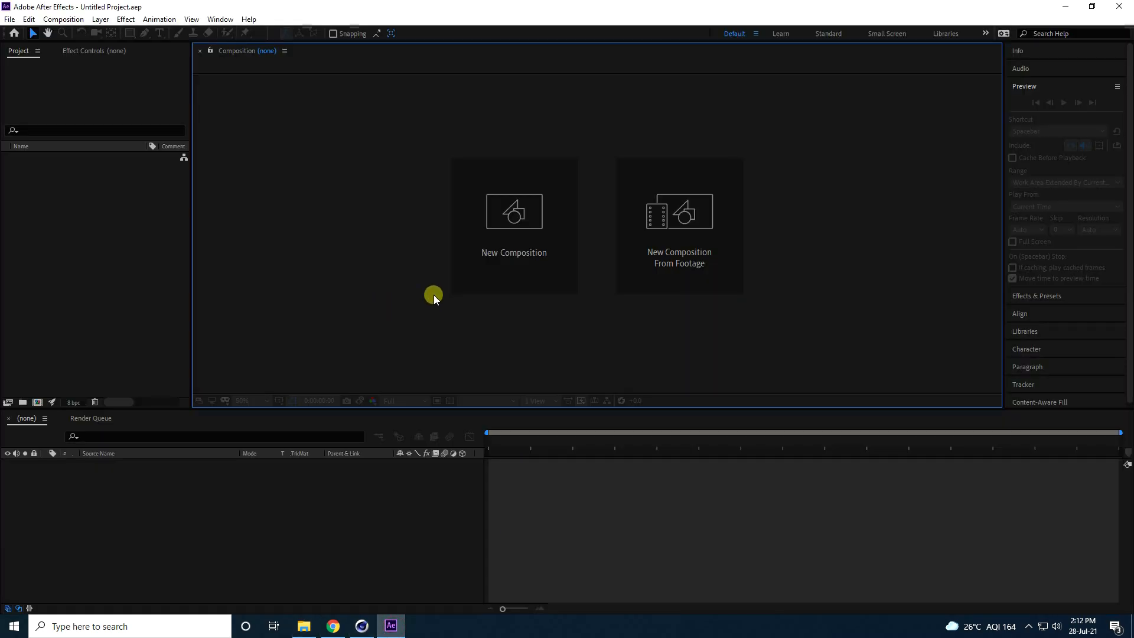
left_click(520, 257)
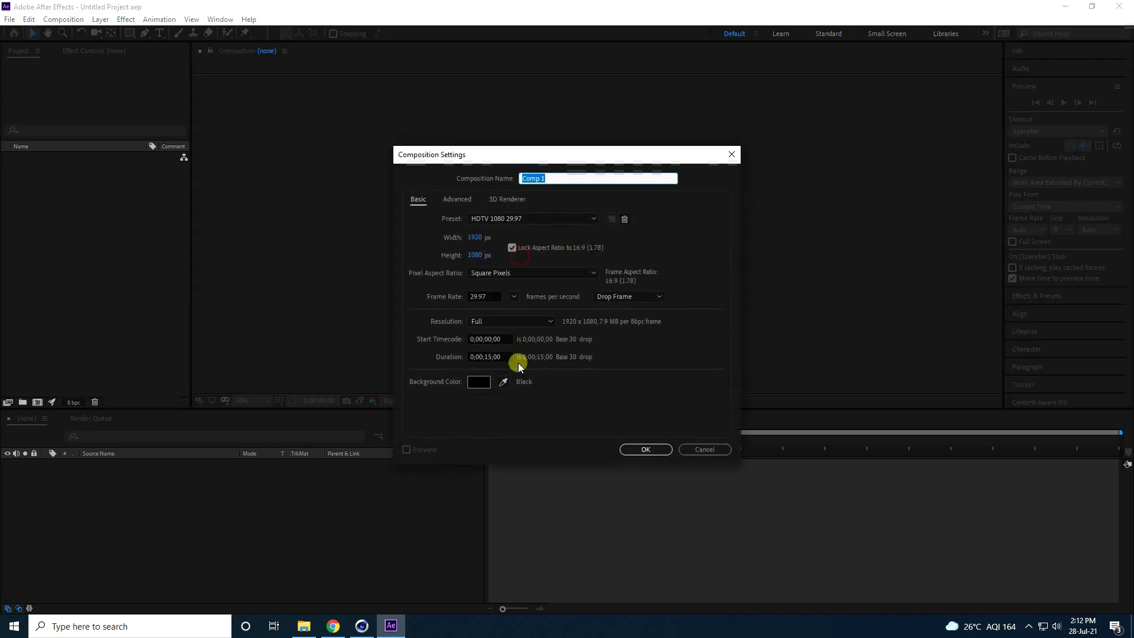
left_click(490, 357)
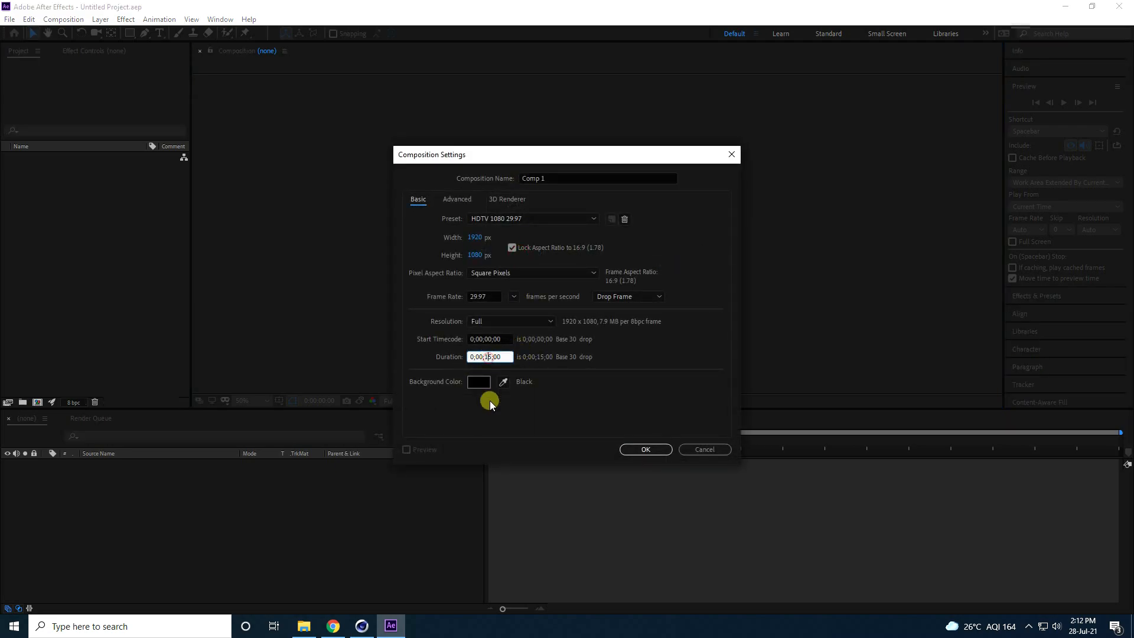
key("BackSpace")
key("BackSpace")
type("20")
left_click(635, 449)
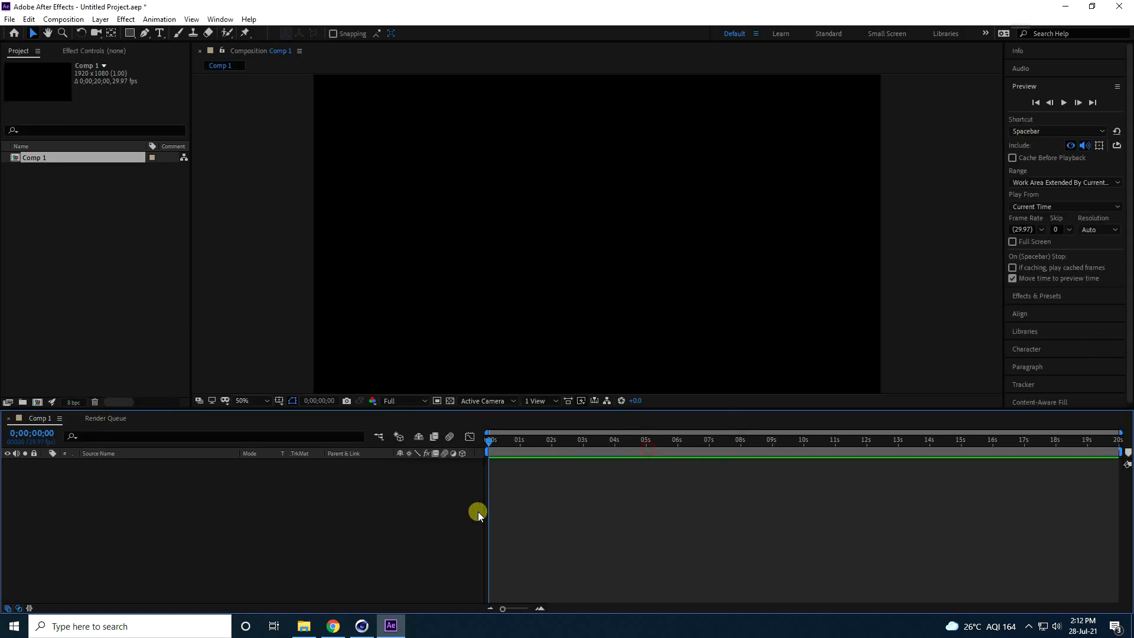
Add a new solid layer named E3D to the composition.
right_click(161, 521)
mouse_move(192, 393)
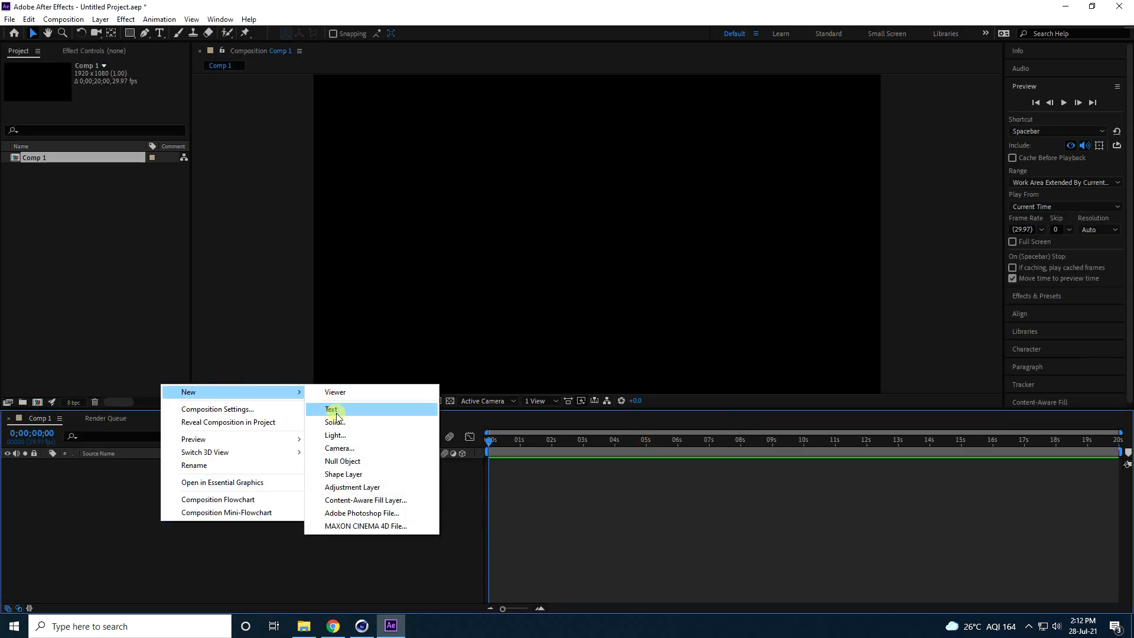
left_click(342, 421)
type("E3D")
left_click(611, 418)
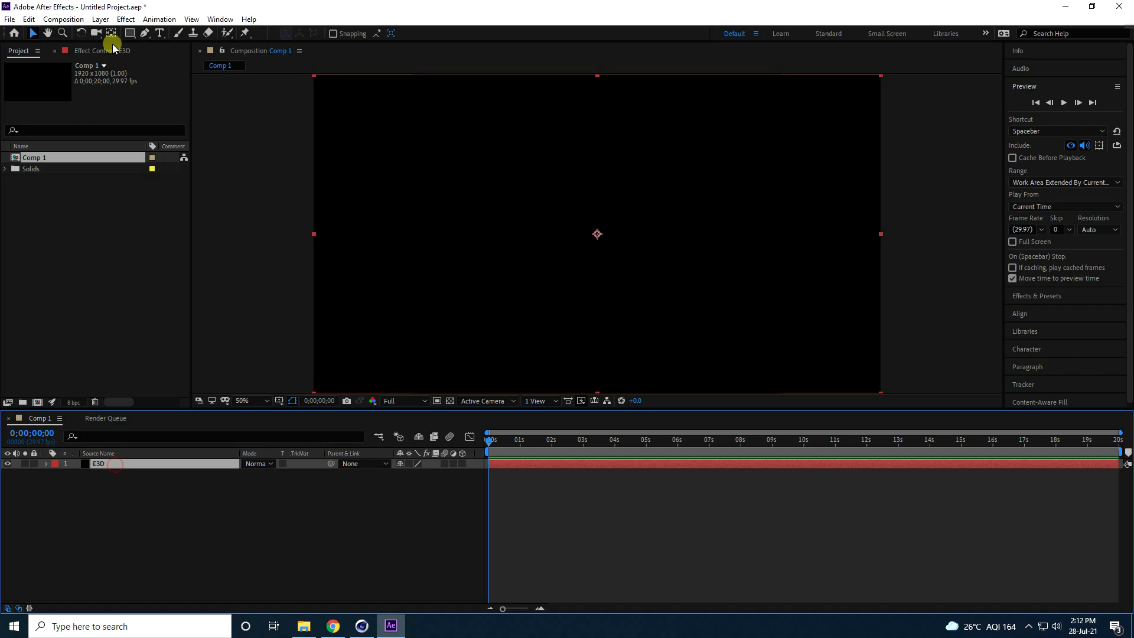
Apply the Video Copilot Element effect to the E3D layer and open its Scene Setup.
left_click(126, 19)
mouse_move(172, 413)
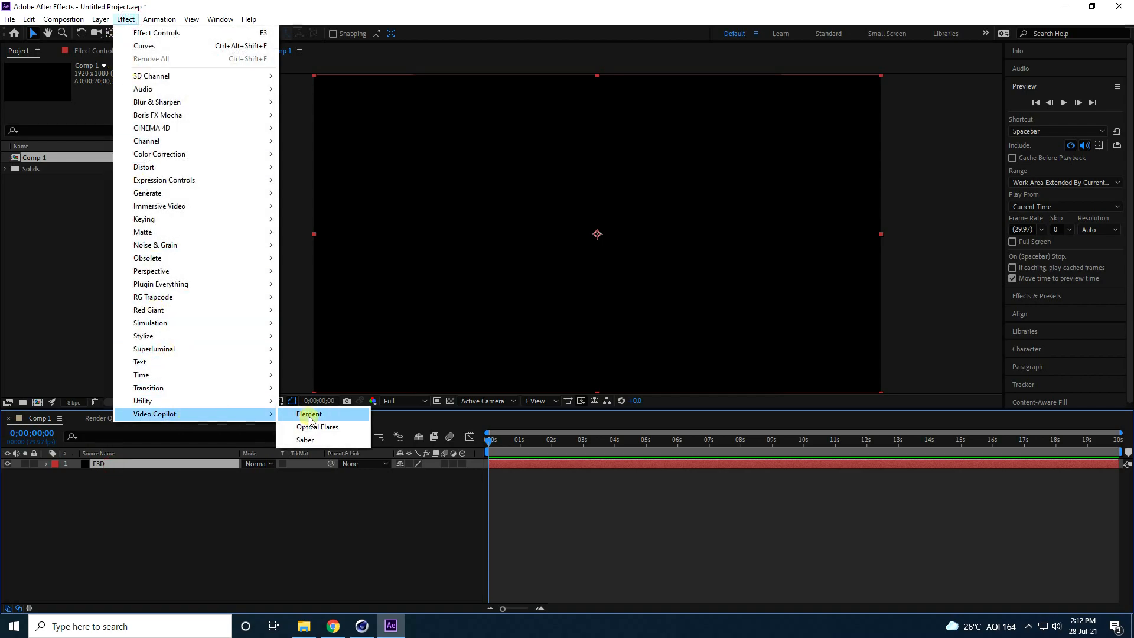
left_click(309, 415)
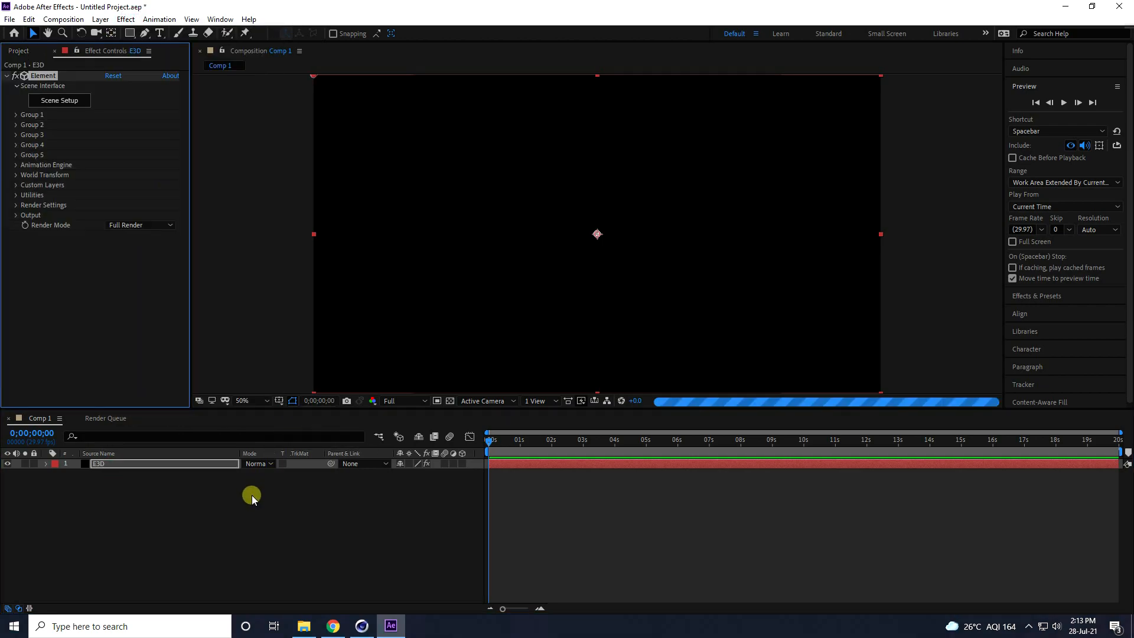
left_click(73, 102)
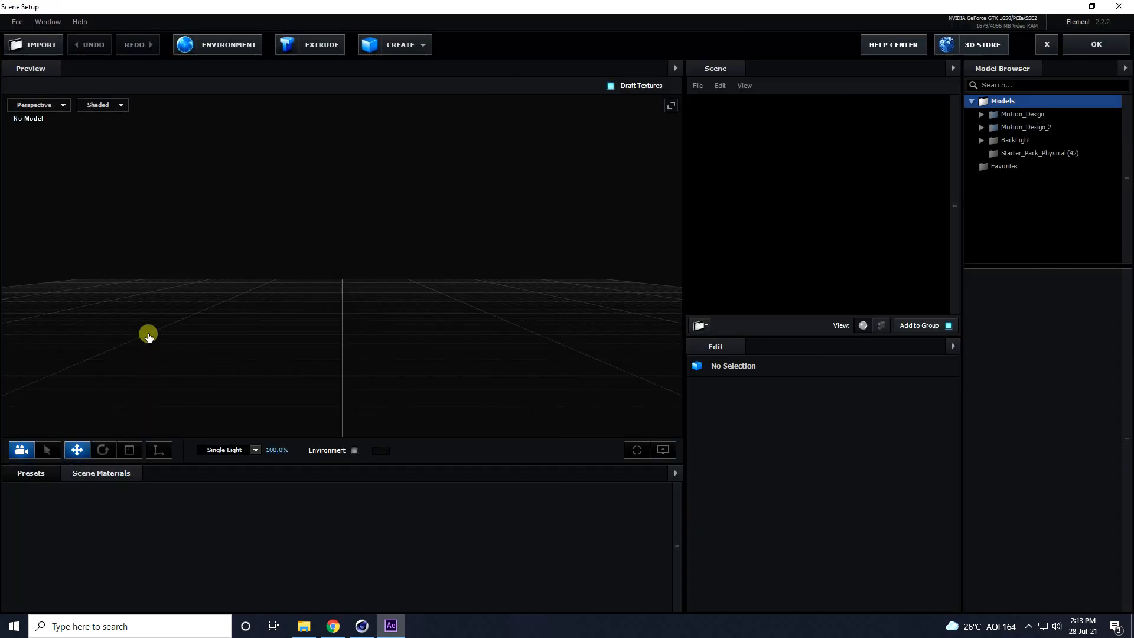
mouse_move(197, 339)
left_mouse_down()
mouse_move(270, 362)
mouse_move(210, 354)
left_mouse_up()
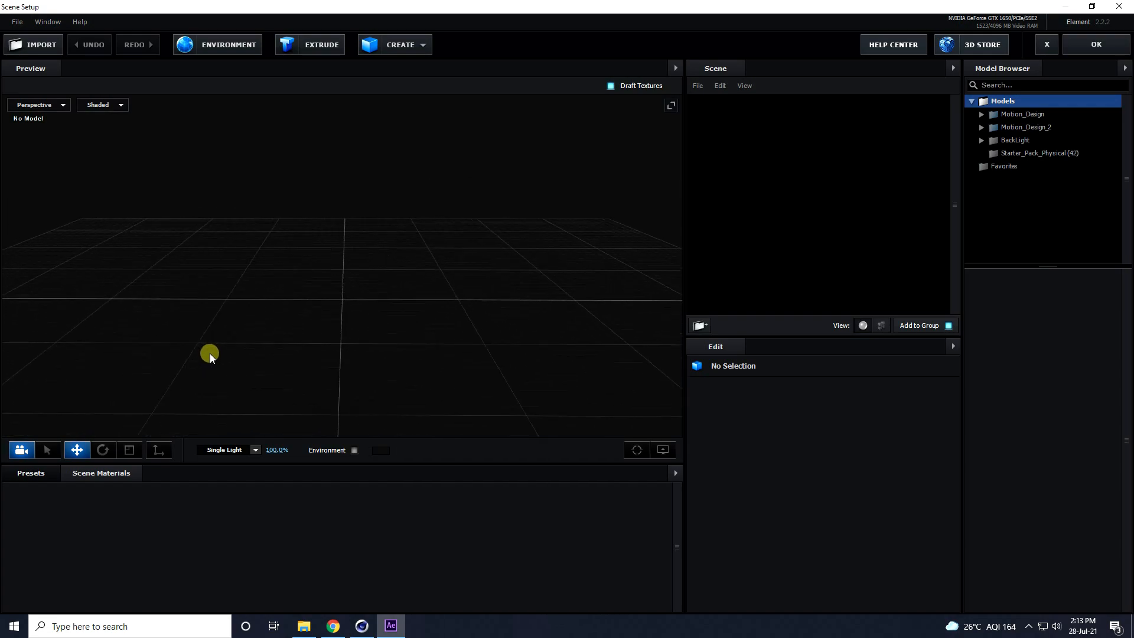
Import the Null_00000 C4D file from the Desktop folder 1 as a 3D sequence.
left_click(17, 22)
mouse_move(22, 38)
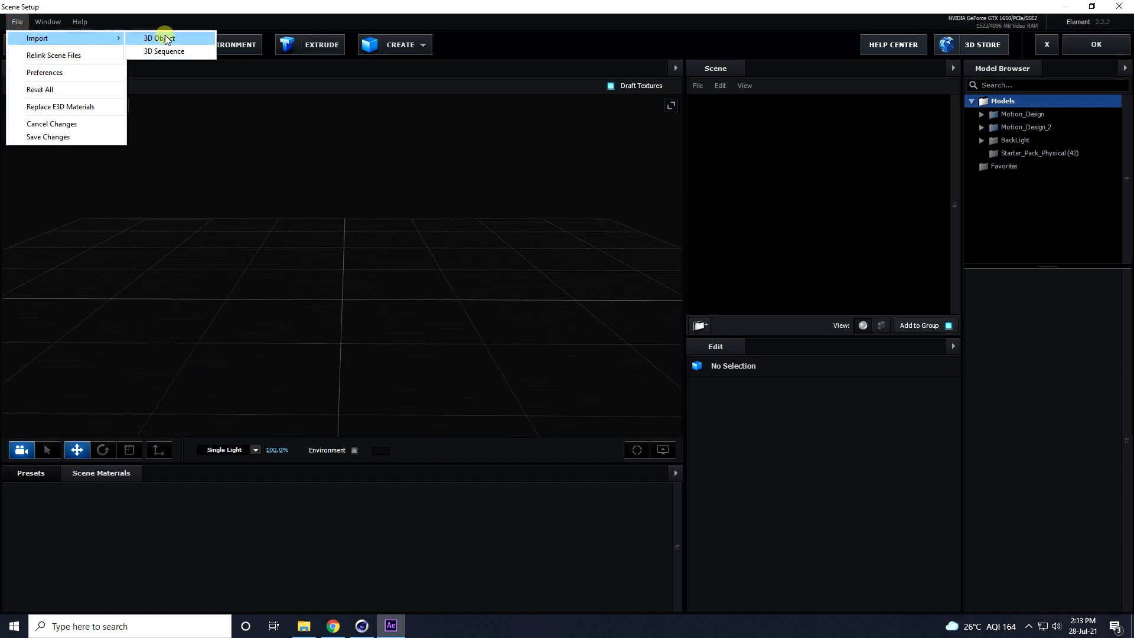
left_click(165, 52)
left_click(135, 112)
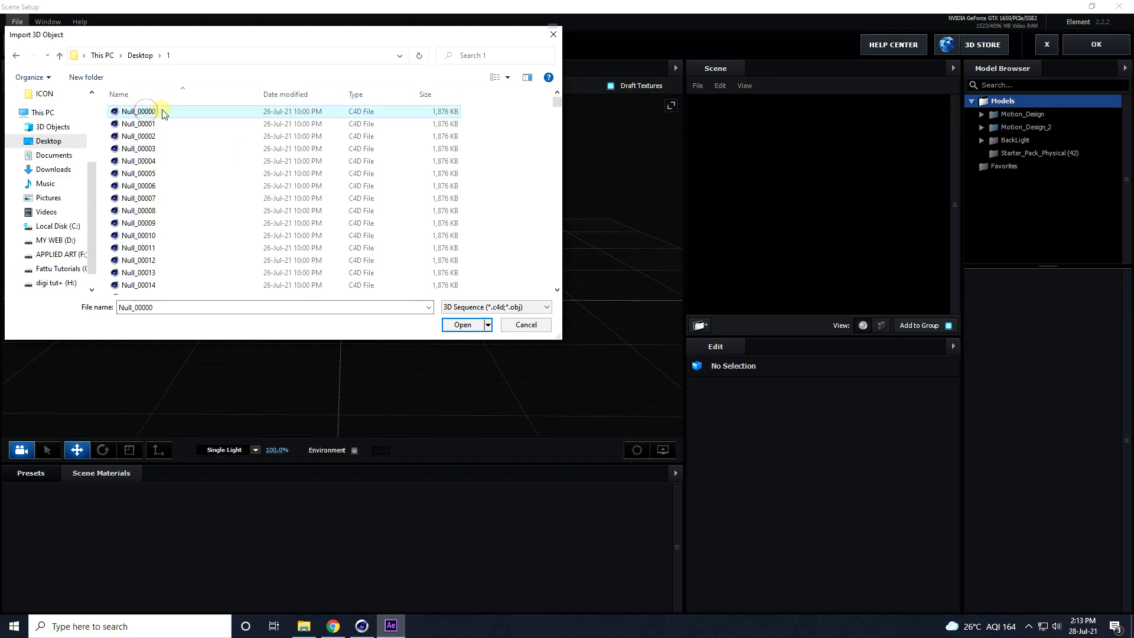
left_click(453, 325)
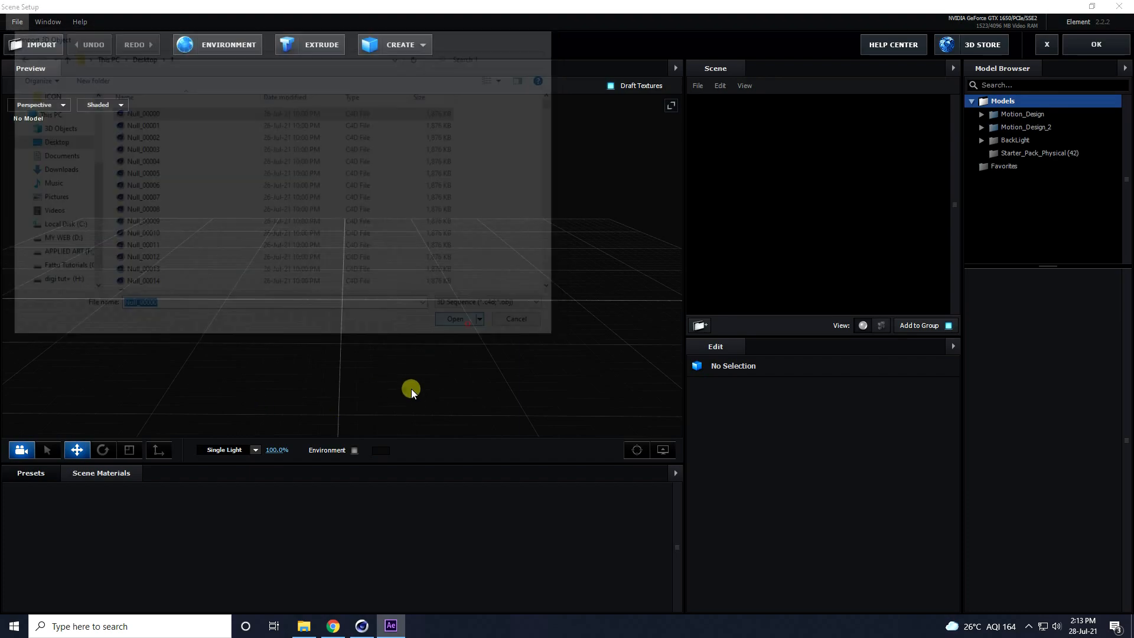
left_click(663, 426)
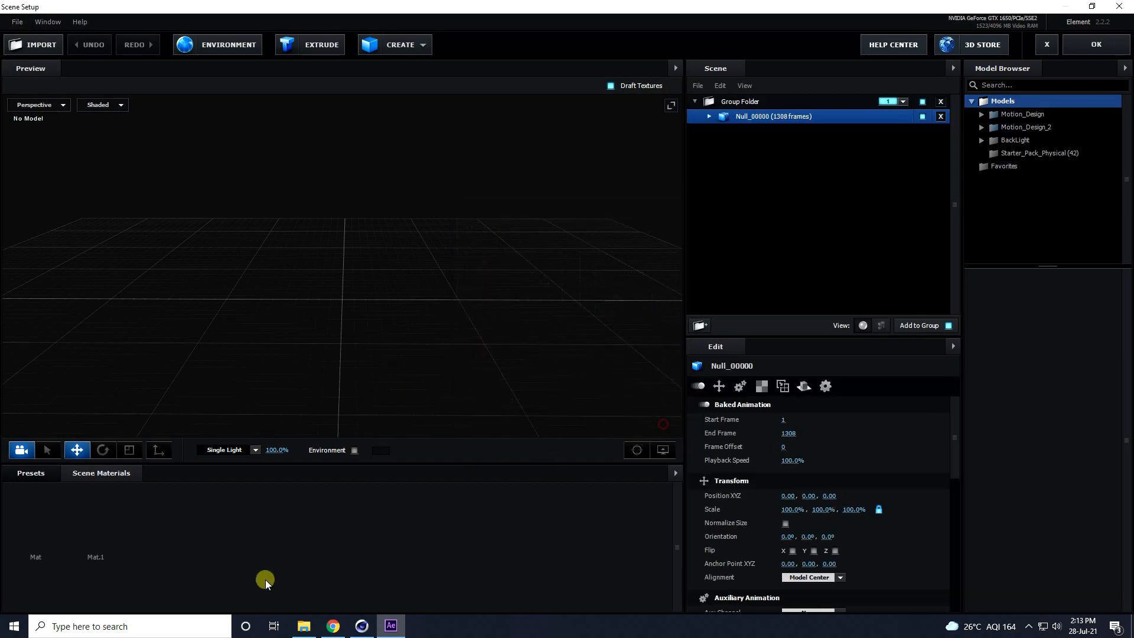
Set the imported character's alignment to Bottom so its feet rest on the ground grid.
left_click_drag(476, 373, 509, 306)
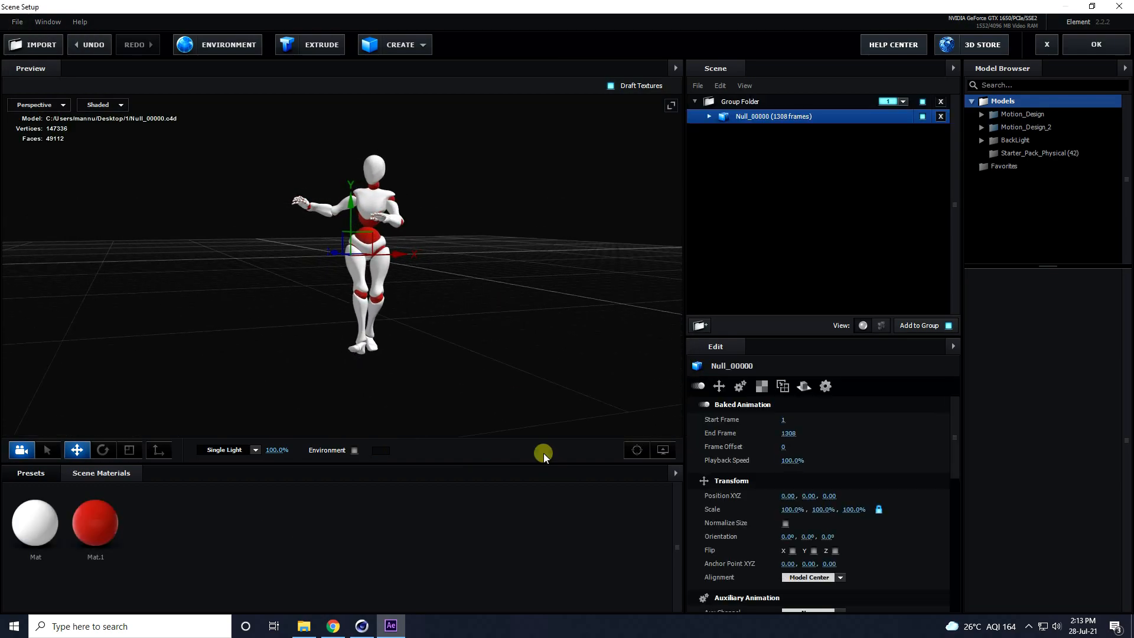
left_click(840, 579)
left_click(836, 509)
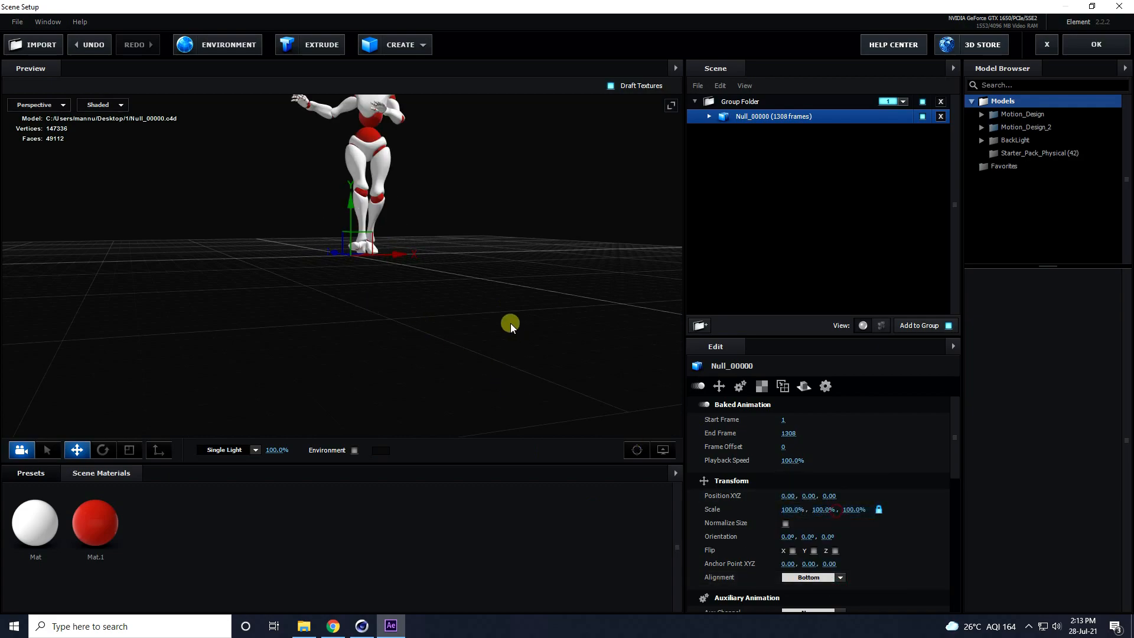
mouse_move(499, 381)
left_mouse_down()
mouse_move(583, 391)
mouse_move(520, 395)
mouse_move(495, 381)
left_mouse_up()
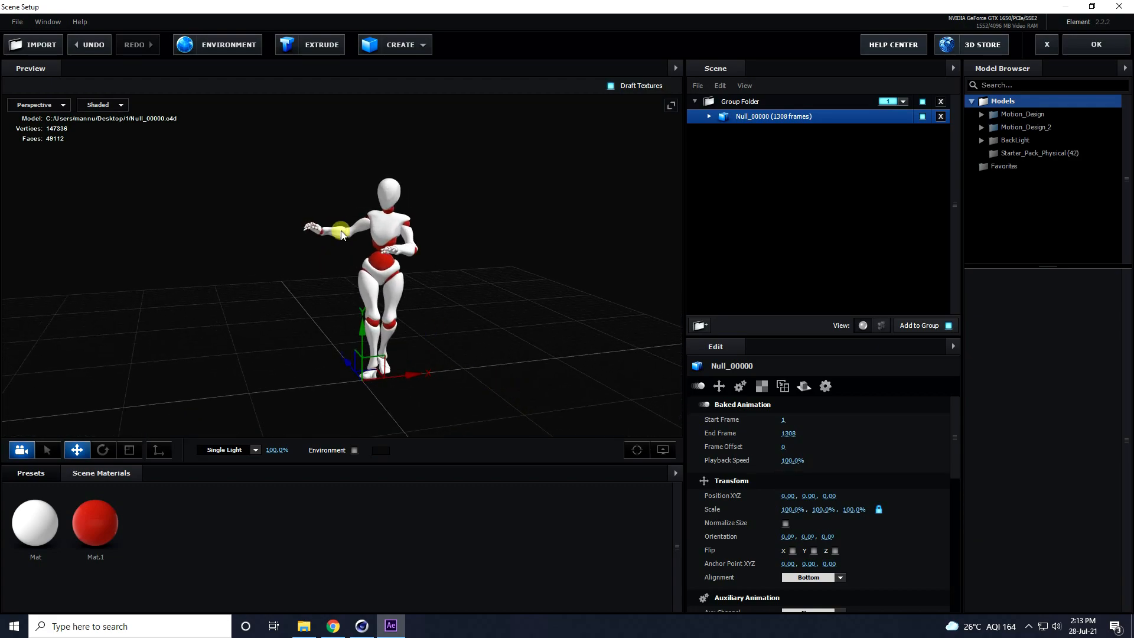
scroll(462, 265, "up", 4)
mouse_move(435, 342)
left_mouse_down()
mouse_move(529, 348)
mouse_move(543, 330)
mouse_move(460, 352)
mouse_move(400, 334)
mouse_move(478, 336)
left_mouse_up()
Create a plane model as a floor under the character and scale it to 1000%.
left_click(420, 46)
left_click(550, 77)
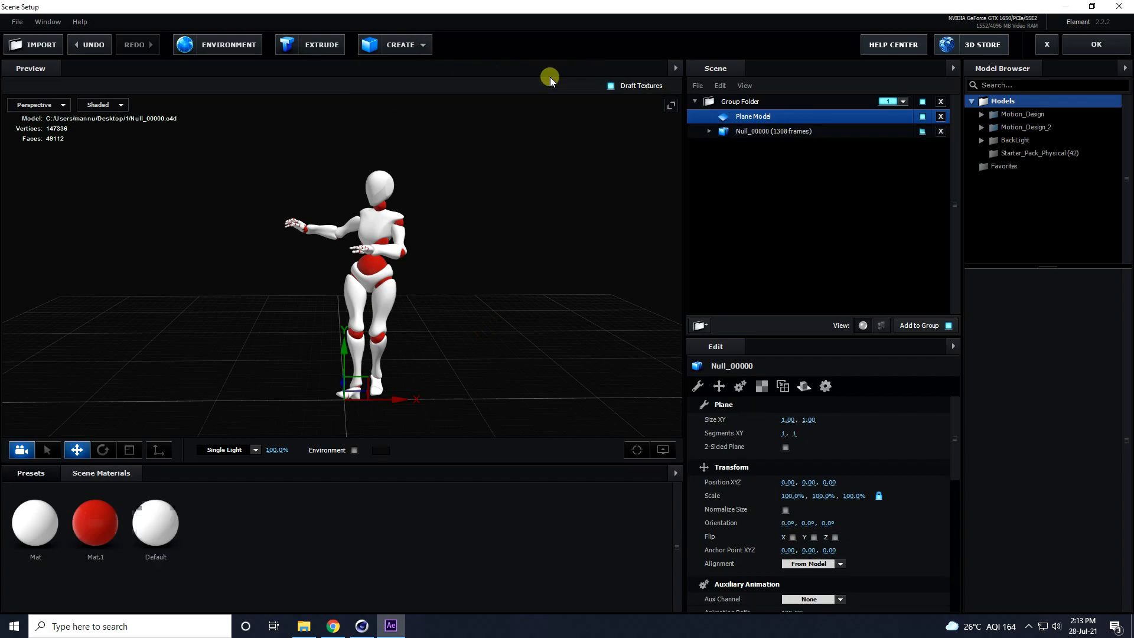
left_click(797, 498)
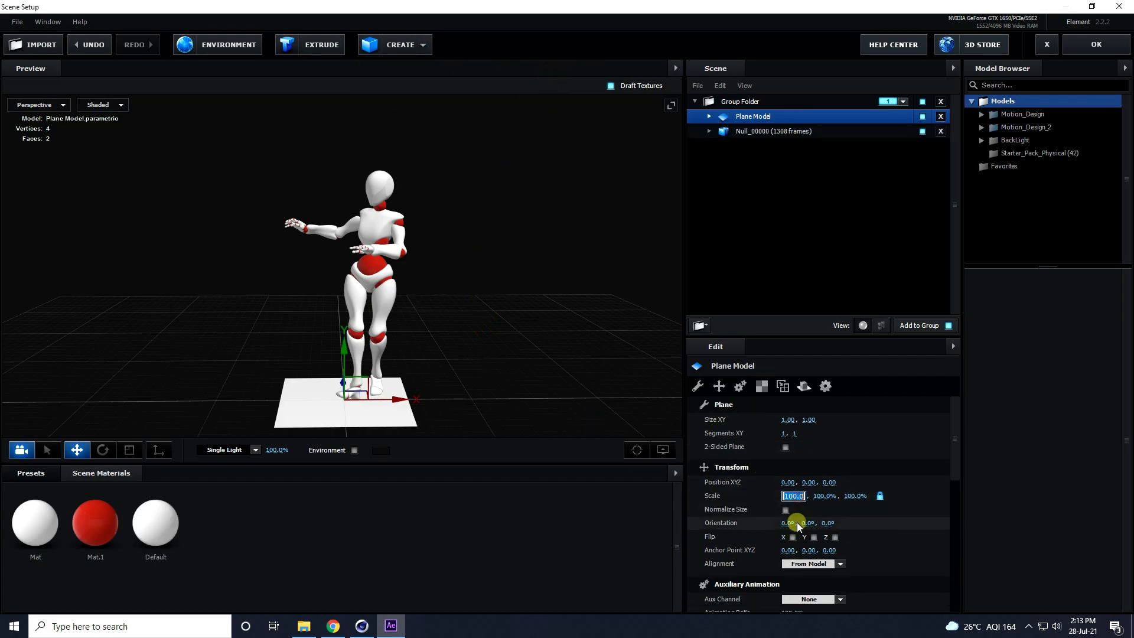
type("100")
key("Return")
scroll(303, 235, "down", 6)
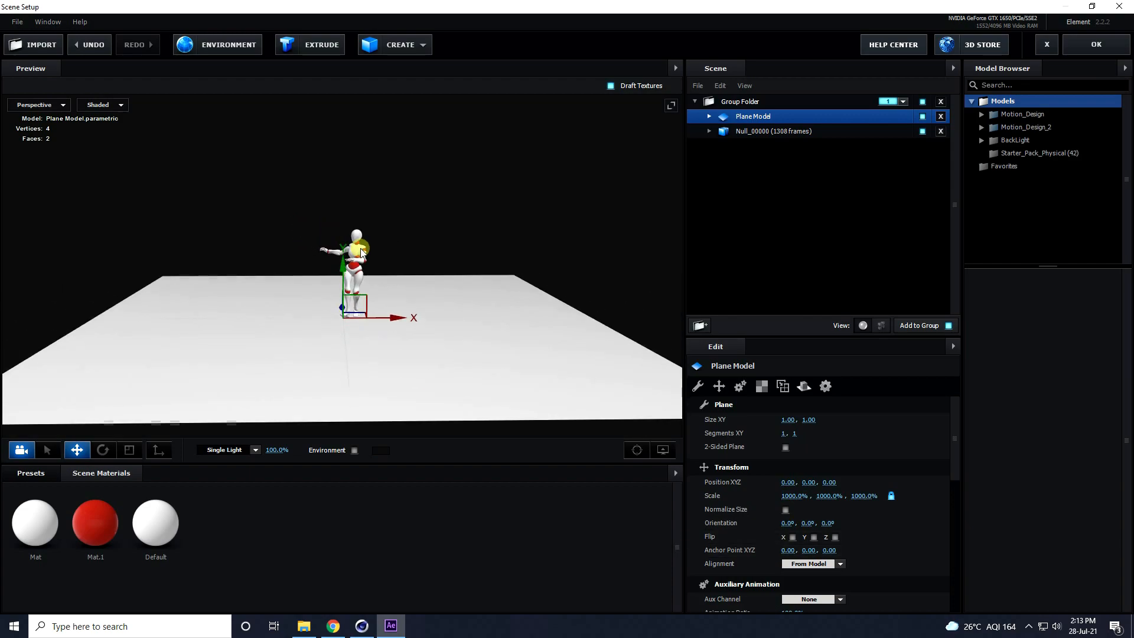
scroll(361, 251, "up", 6)
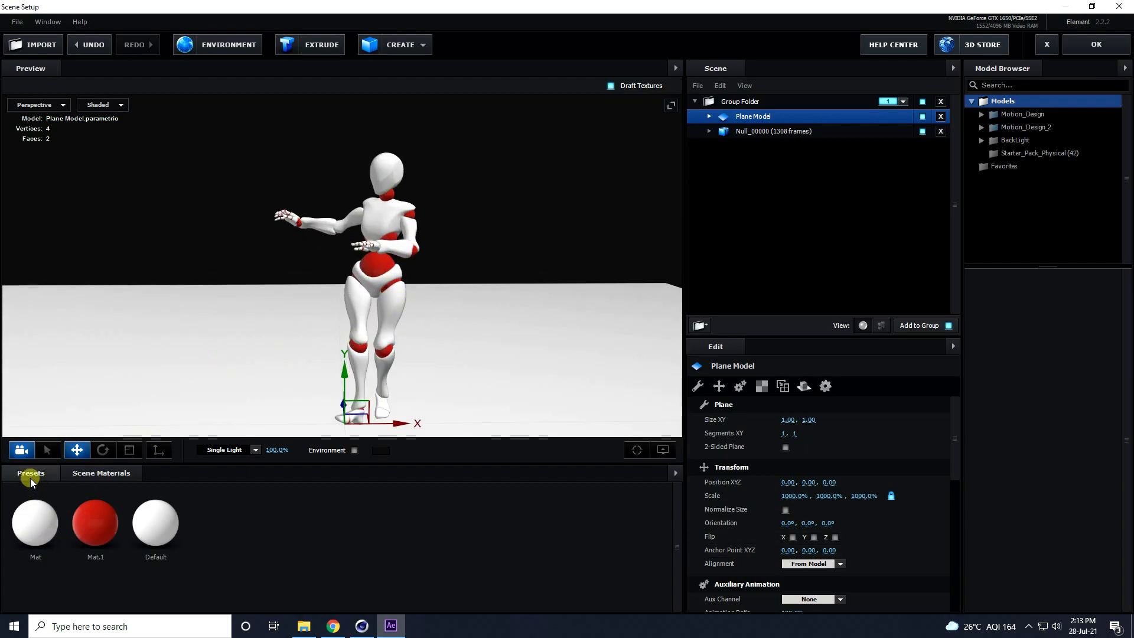
Replace the character's Mat.1 with the Bright_Light preset and its Mat with Paint_Red from the Physical materials.
left_click(26, 472)
left_click(41, 542)
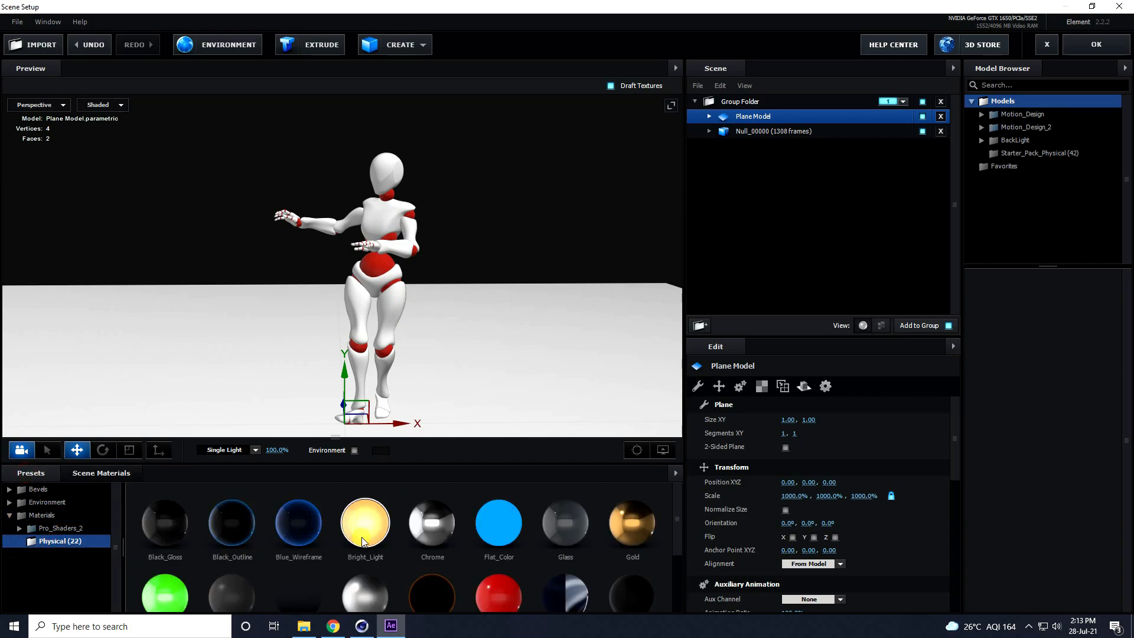
left_click(709, 131)
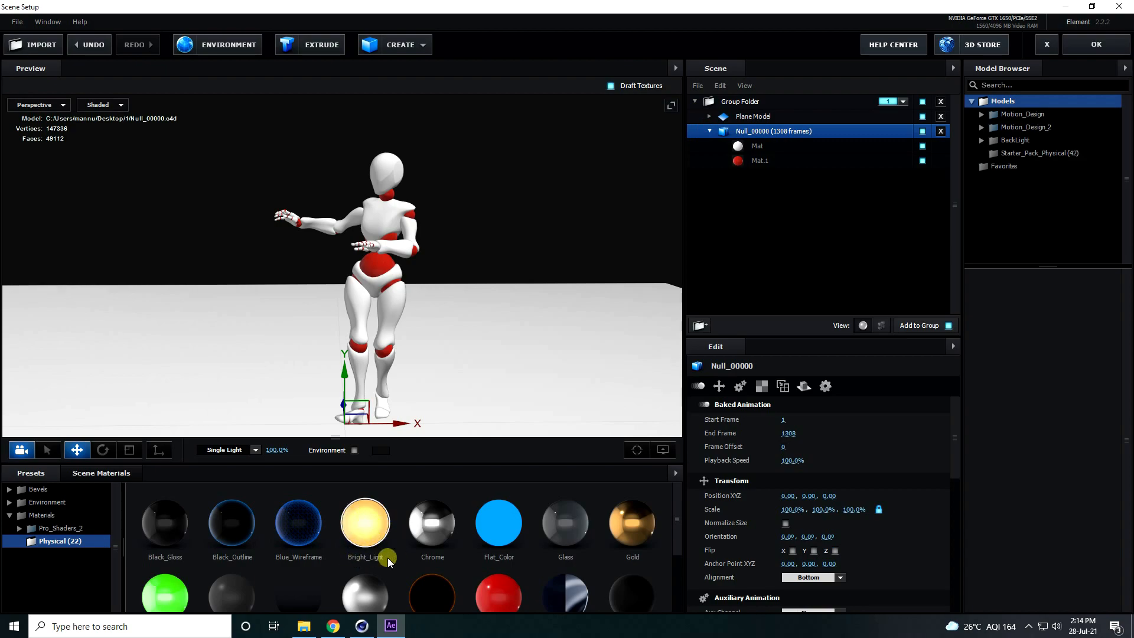
left_click_drag(367, 531, 760, 158)
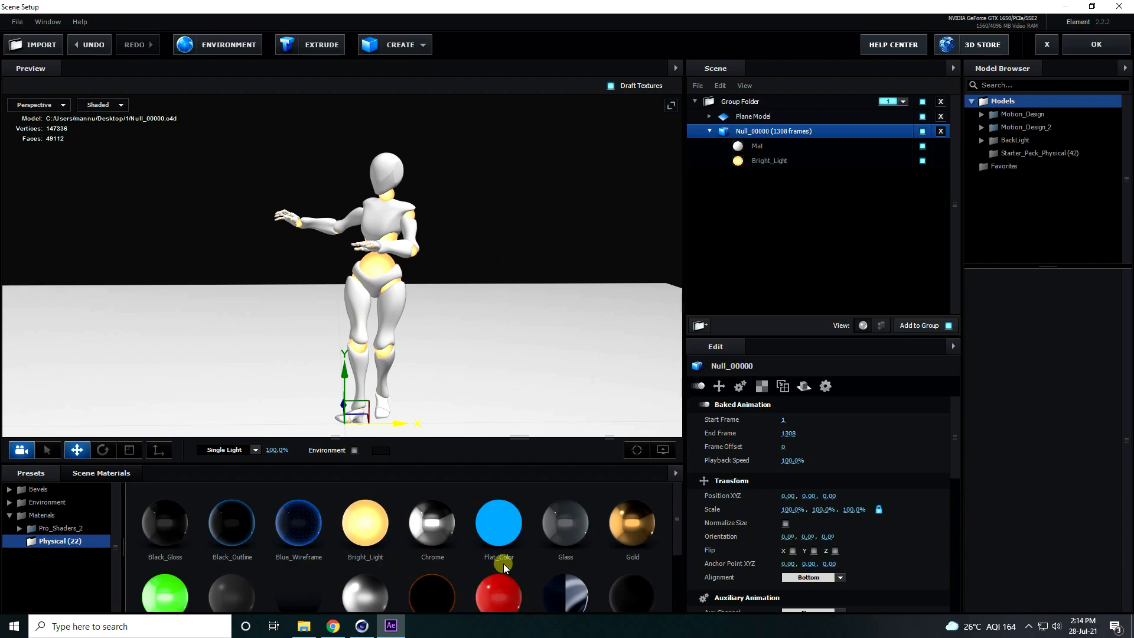
scroll(502, 562, "down", 1)
mouse_move(496, 570)
left_mouse_down()
mouse_move(724, 168)
mouse_move(743, 106)
mouse_move(757, 146)
left_mouse_up()
mouse_move(467, 213)
left_mouse_down()
mouse_move(555, 205)
mouse_move(473, 208)
left_mouse_up()
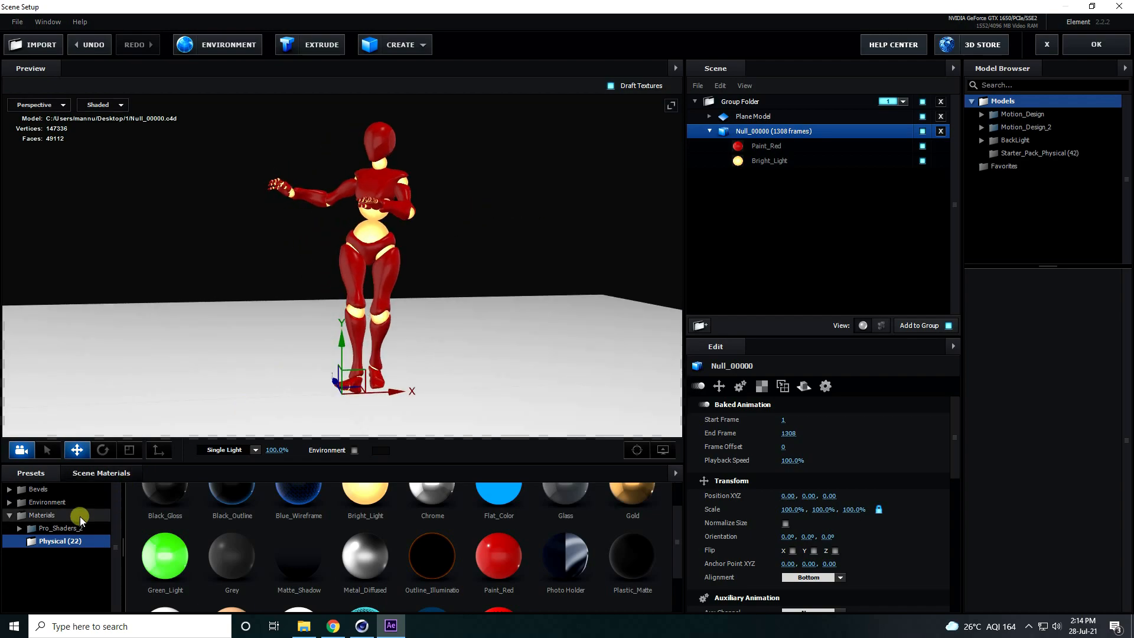
Apply the metal_dents material from the Pro_Shaders_2 Metal presets to the floor plane.
double_click(65, 527)
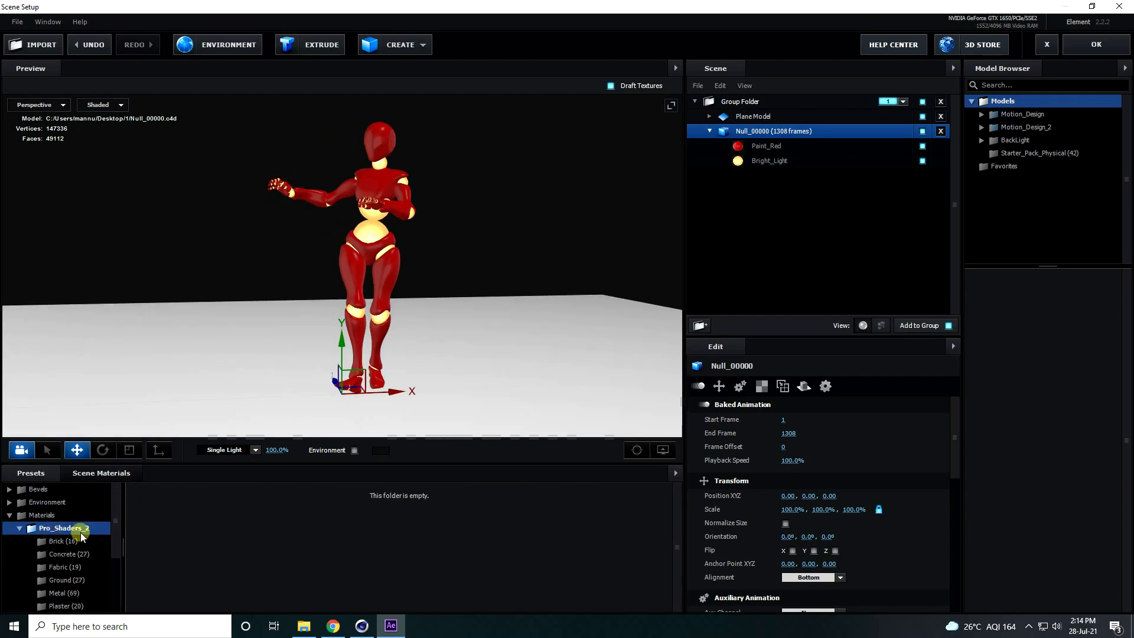
scroll(80, 533, "down", 1)
left_click(62, 551)
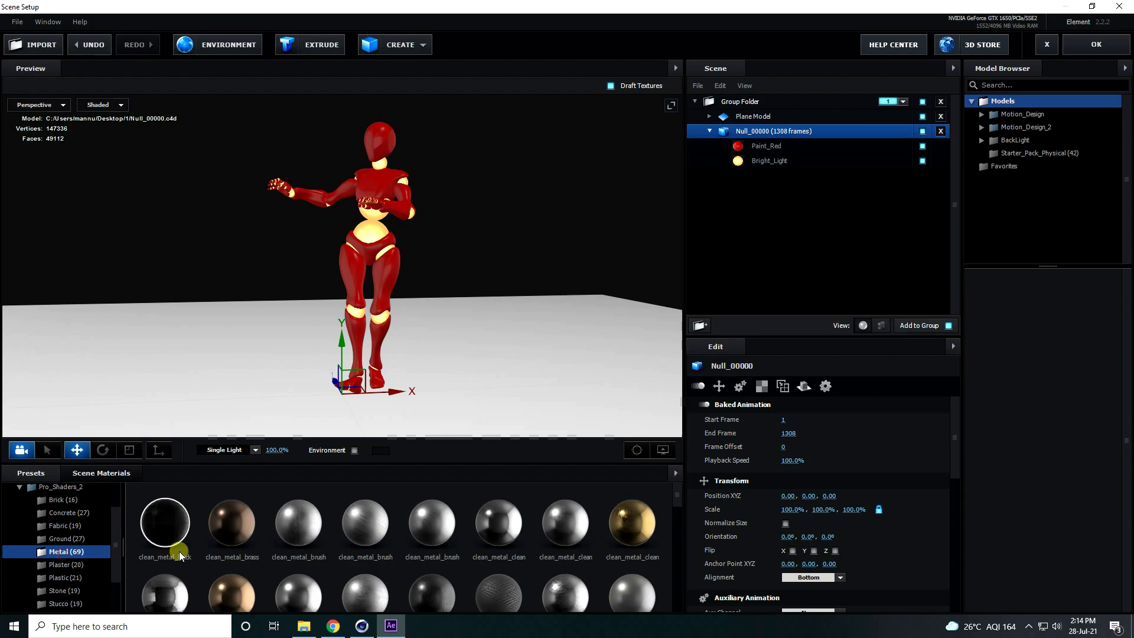
scroll(331, 550, "down", 1)
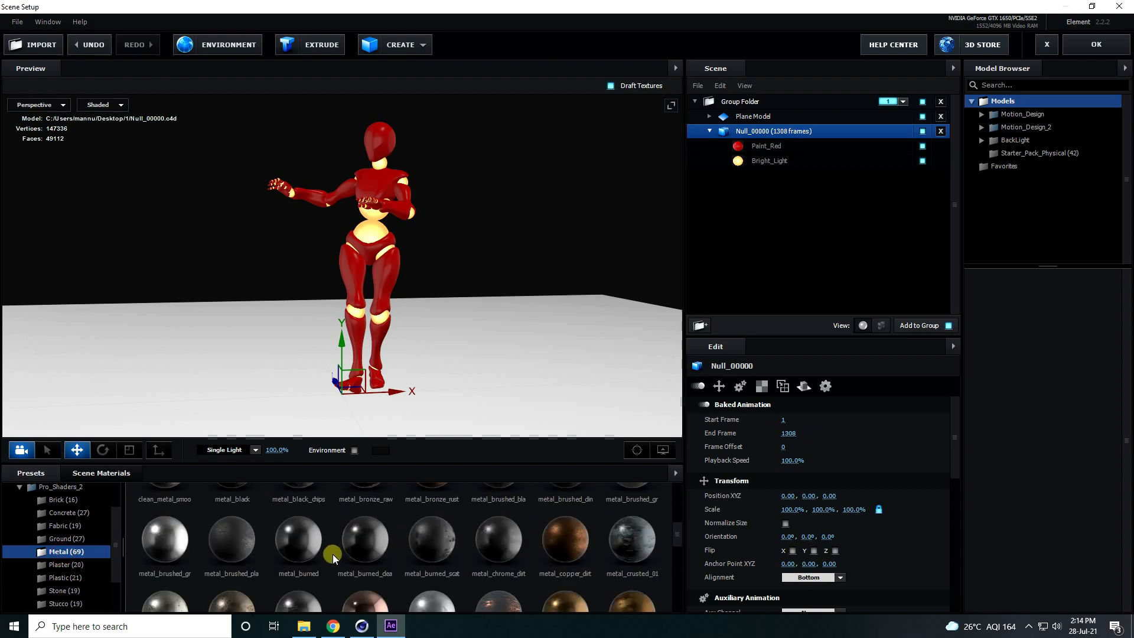
scroll(337, 549, "down", 3)
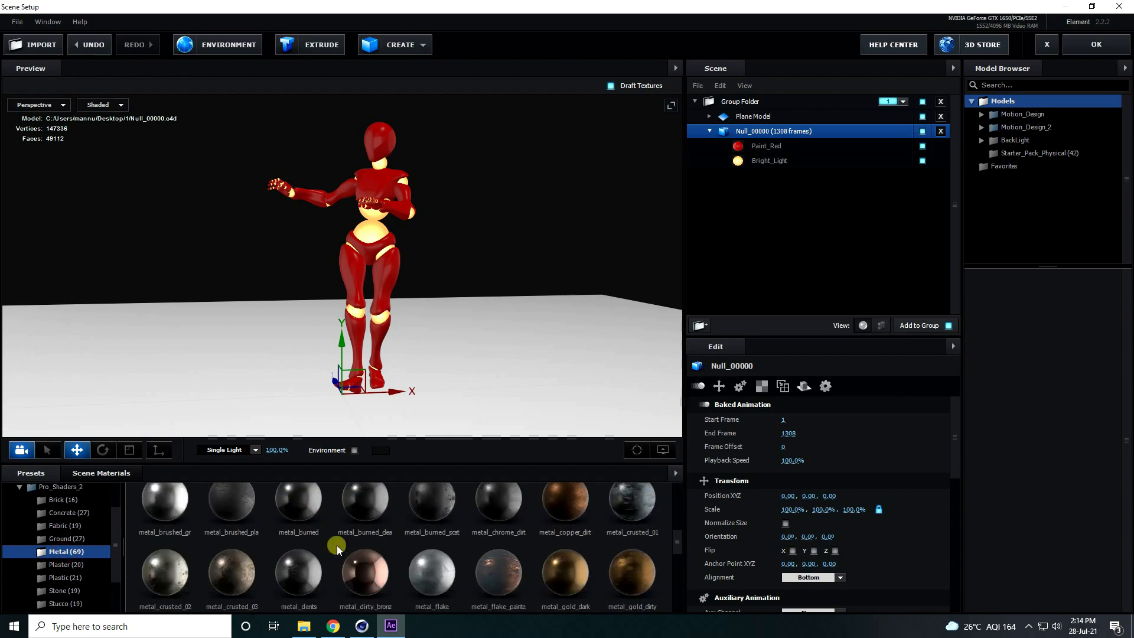
left_click_drag(292, 541, 283, 346)
mouse_move(317, 282)
left_mouse_down()
mouse_move(310, 263)
mouse_move(292, 288)
mouse_move(302, 271)
left_mouse_up()
Set the floor plane's reflect mode to Mirror Surface.
left_click(710, 131)
left_click(747, 116)
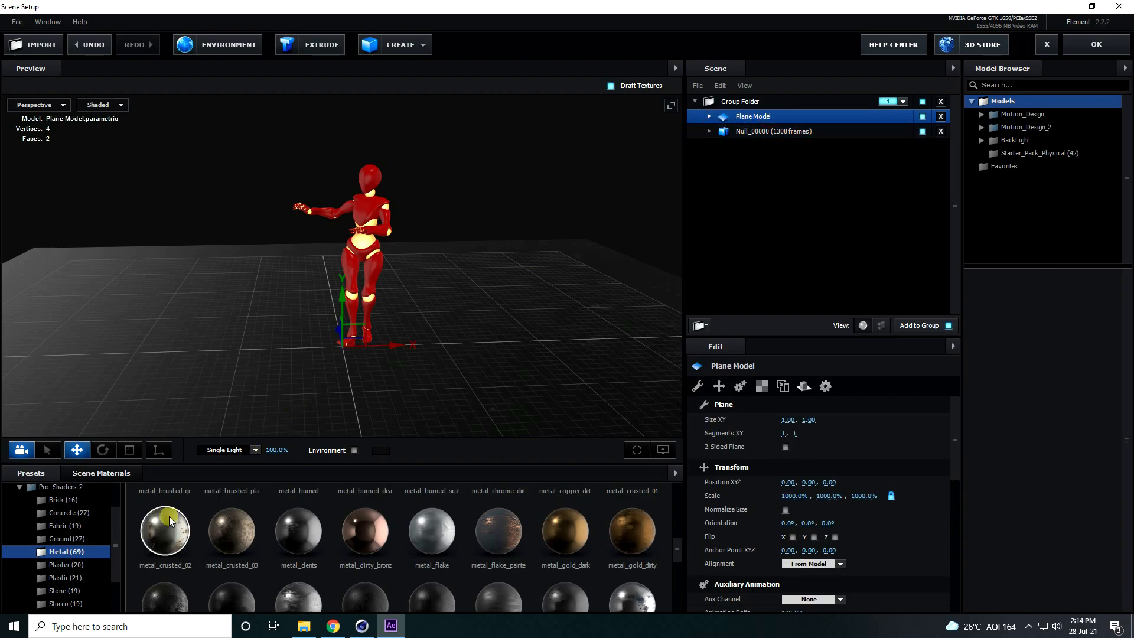
left_click(101, 473)
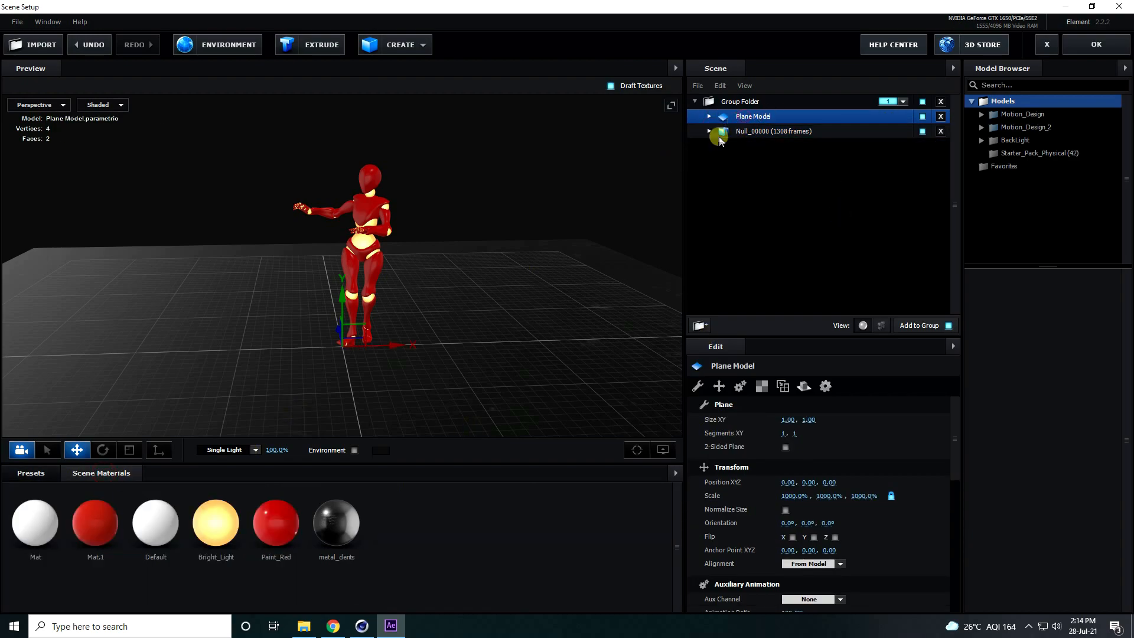
right_click(753, 116)
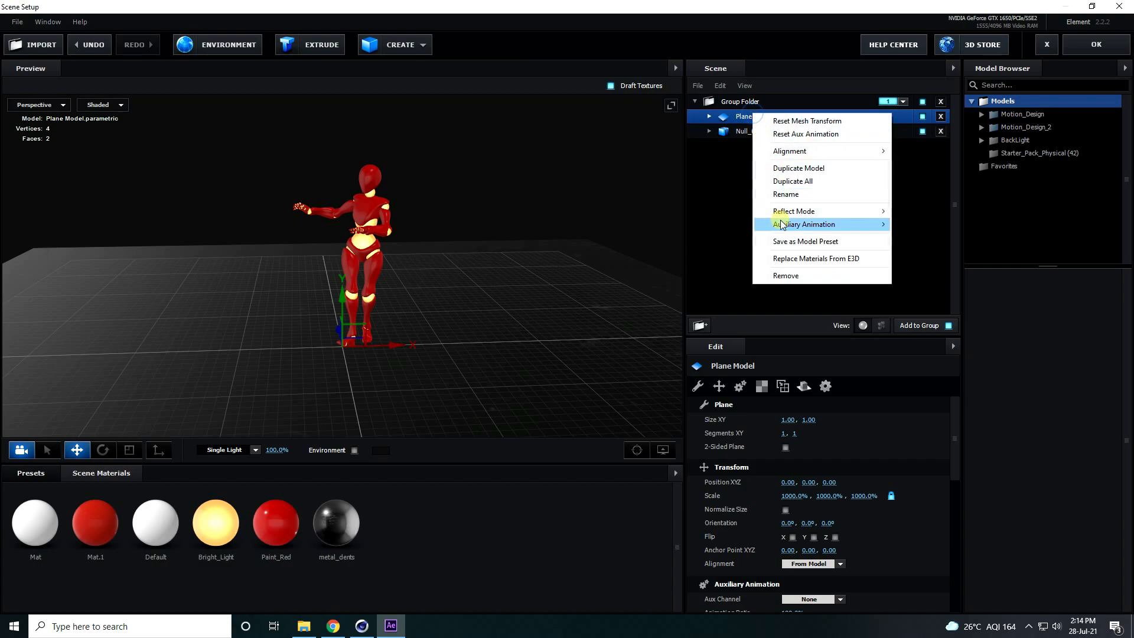
mouse_move(788, 215)
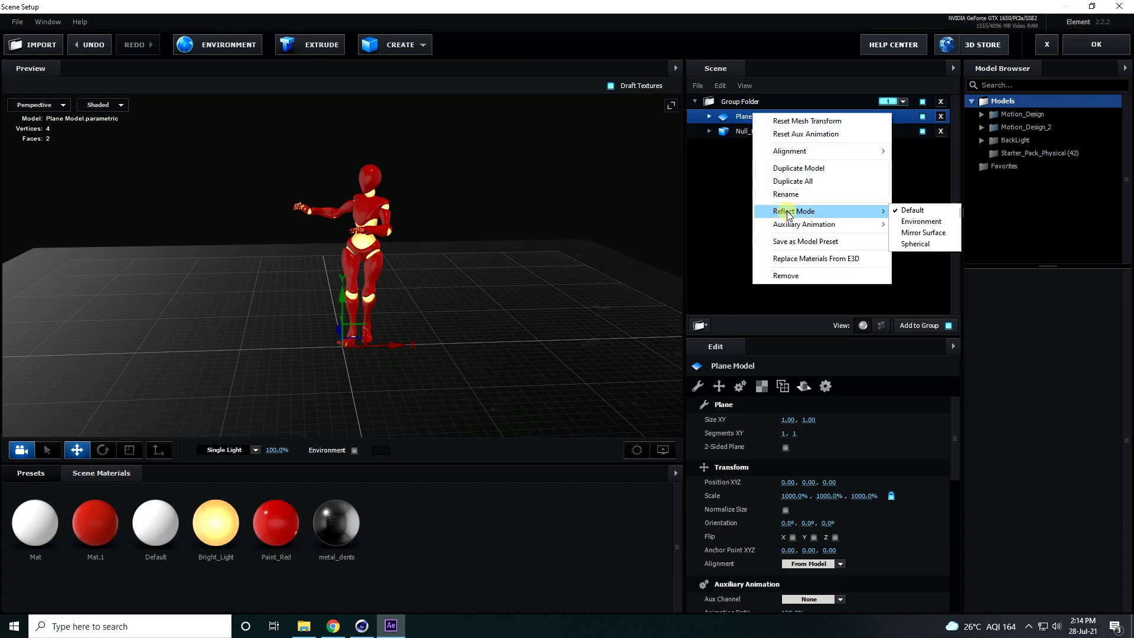
left_click(942, 234)
scroll(437, 376, "up", 2)
left_click_drag(446, 376, 485, 176)
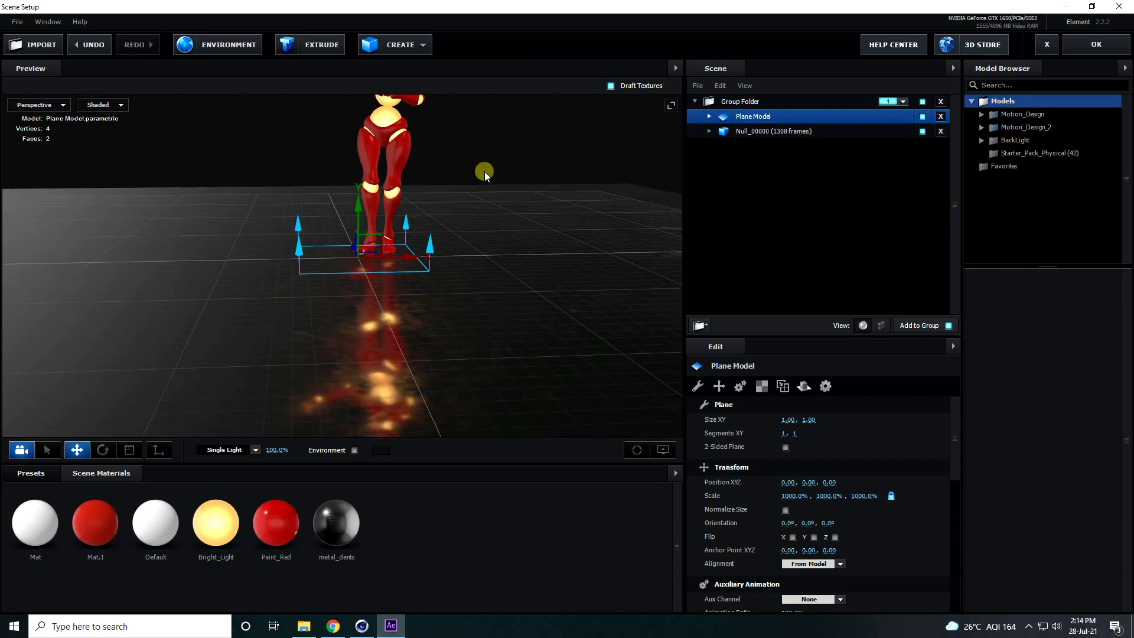
mouse_move(441, 332)
left_mouse_down()
mouse_move(468, 359)
mouse_move(399, 348)
mouse_move(448, 348)
left_mouse_up()
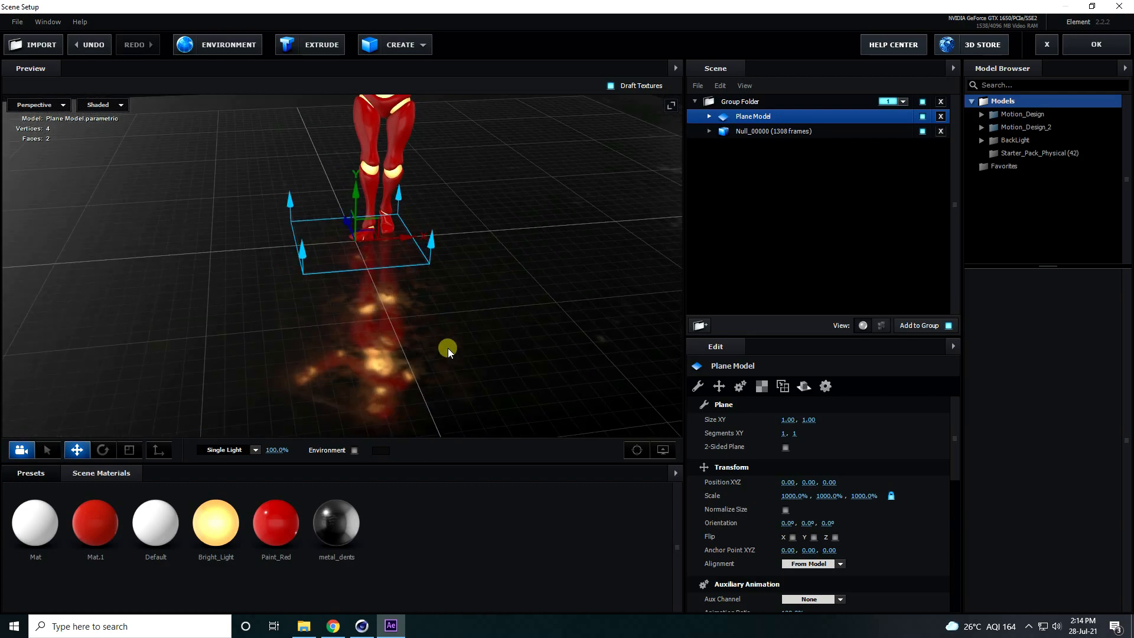
Set the floor plane's UV Repeat to 10 in both directions.
left_click(762, 386)
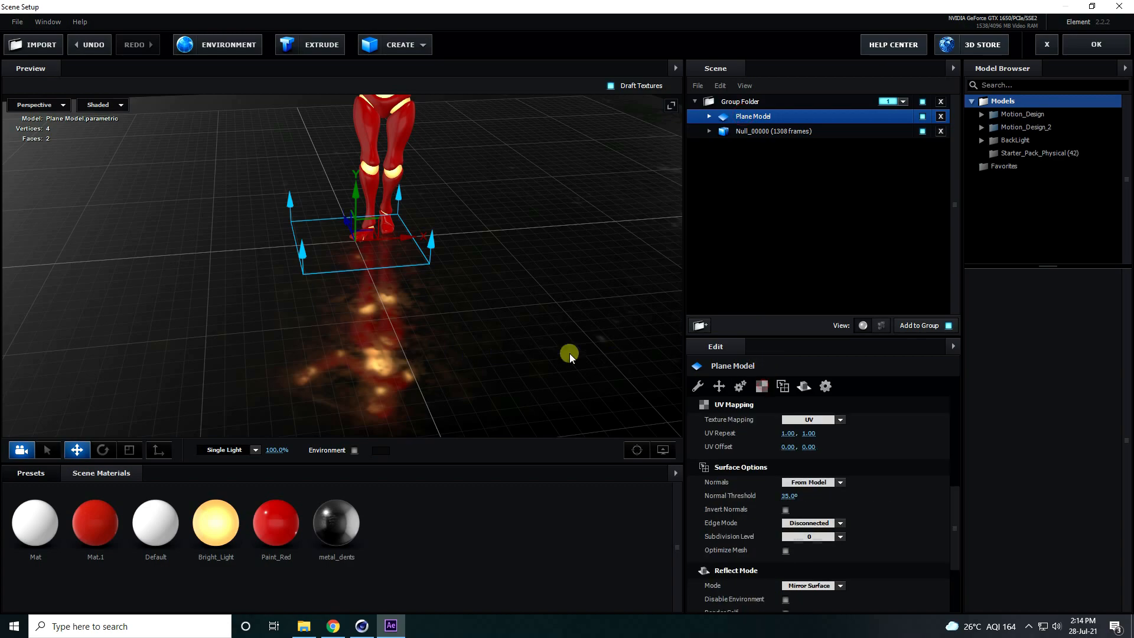
left_click(791, 434)
type("10")
key("Tab")
type("10")
key("Return")
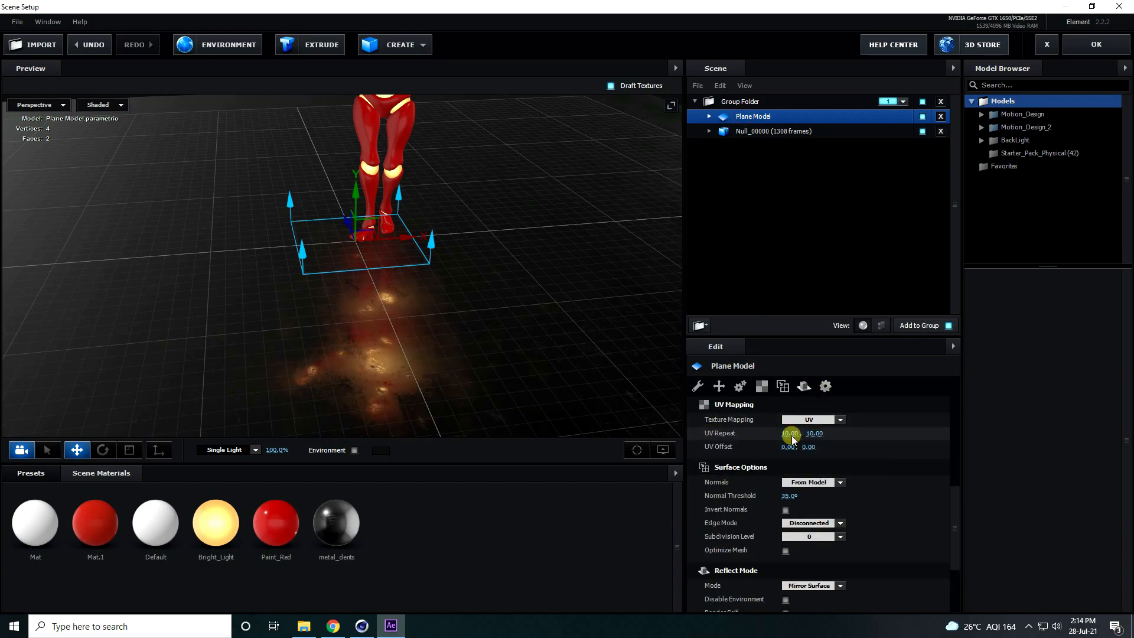
Remove the unused materials Mat, Mat.1 and Default from the scene.
left_click_drag(438, 347, 364, 89)
right_click(414, 513)
left_click(438, 531)
Duplicate the floor plane, raise the copy above the character's head and select its metal_dents material.
scroll(391, 285, "down", 5)
key("ctrl+d")
left_click_drag(406, 205, 398, 245)
left_click(709, 117)
left_click(770, 131)
mouse_move(434, 281)
left_mouse_down()
mouse_move(450, 271)
mouse_move(437, 276)
left_mouse_up()
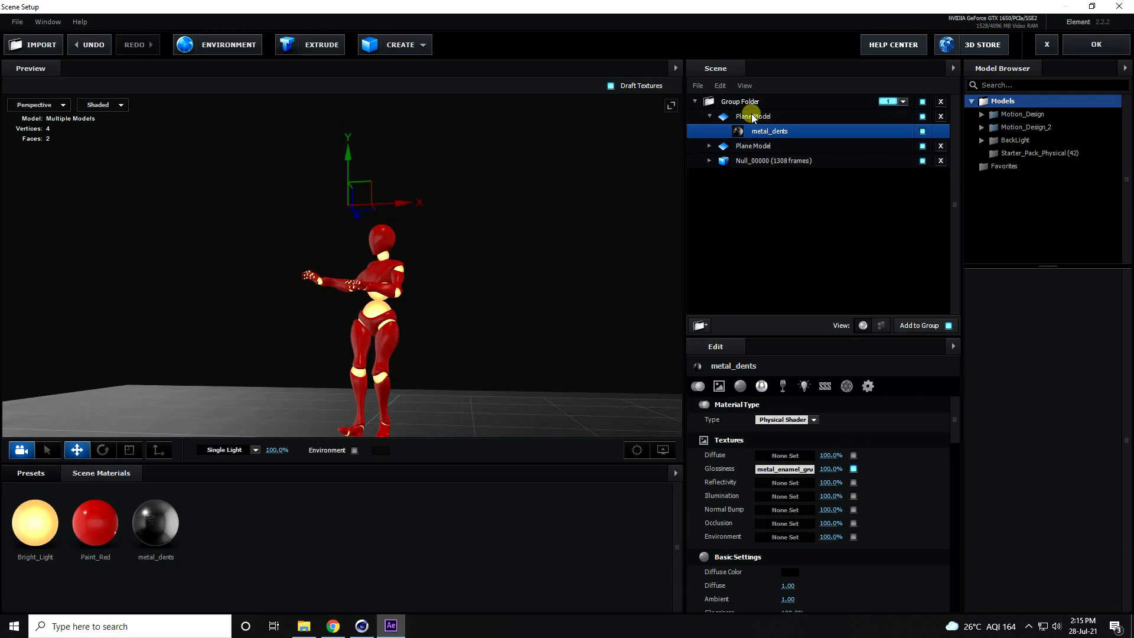
Turn on Matte Reflection in the advanced settings of the metal_dents material.
right_click(752, 118)
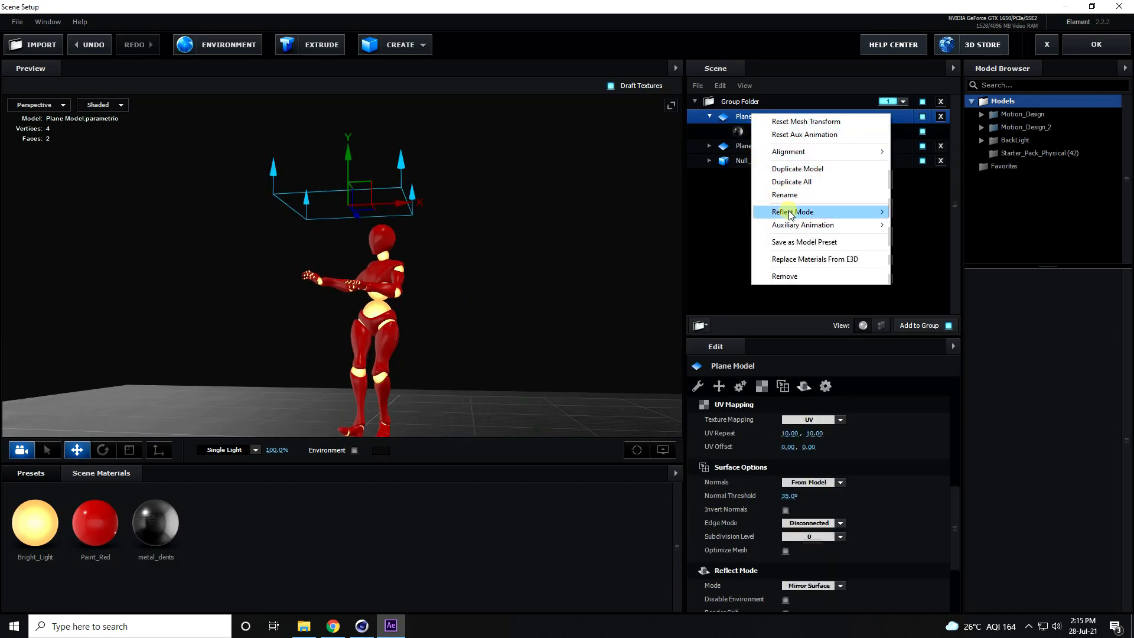
mouse_move(789, 212)
left_click(197, 509)
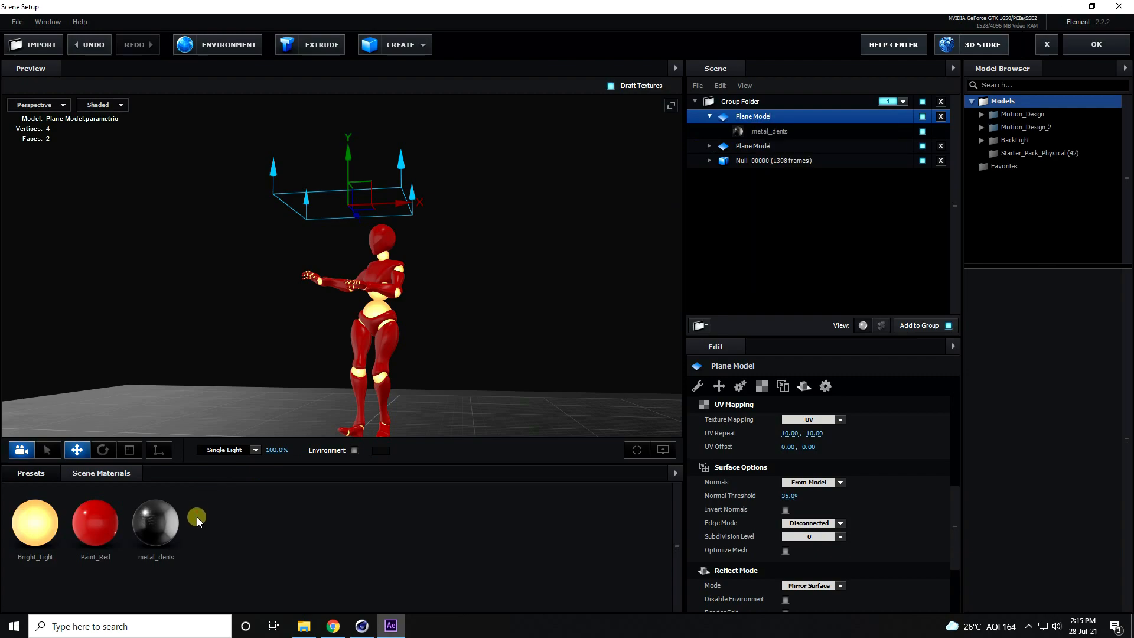
left_click(155, 523)
scroll(878, 515, "down", 15)
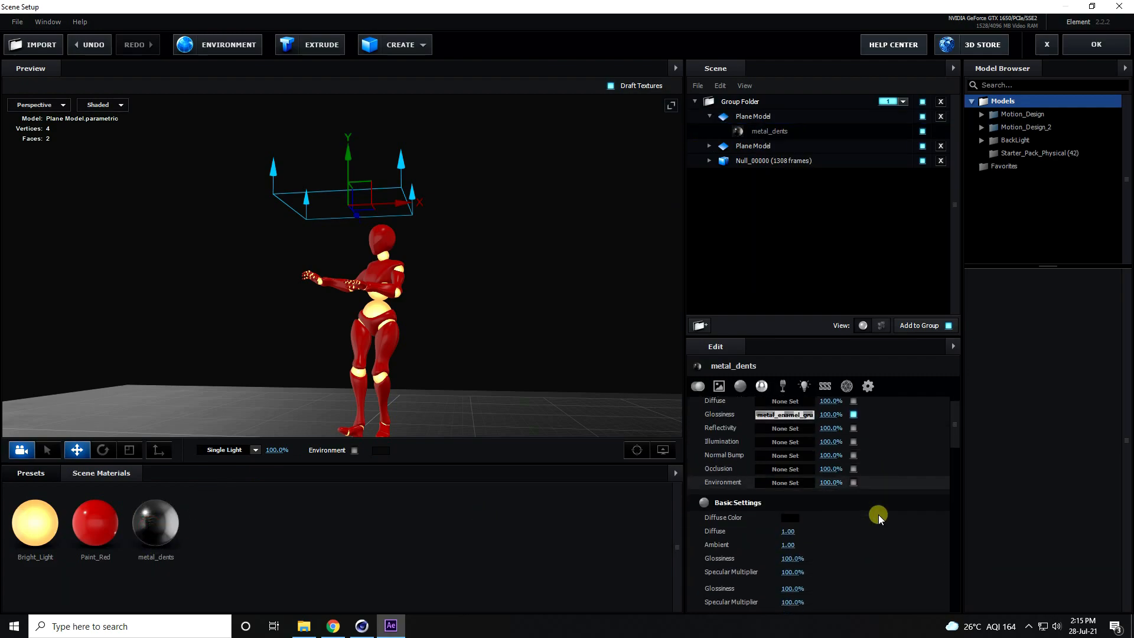
scroll(878, 515, "down", 10)
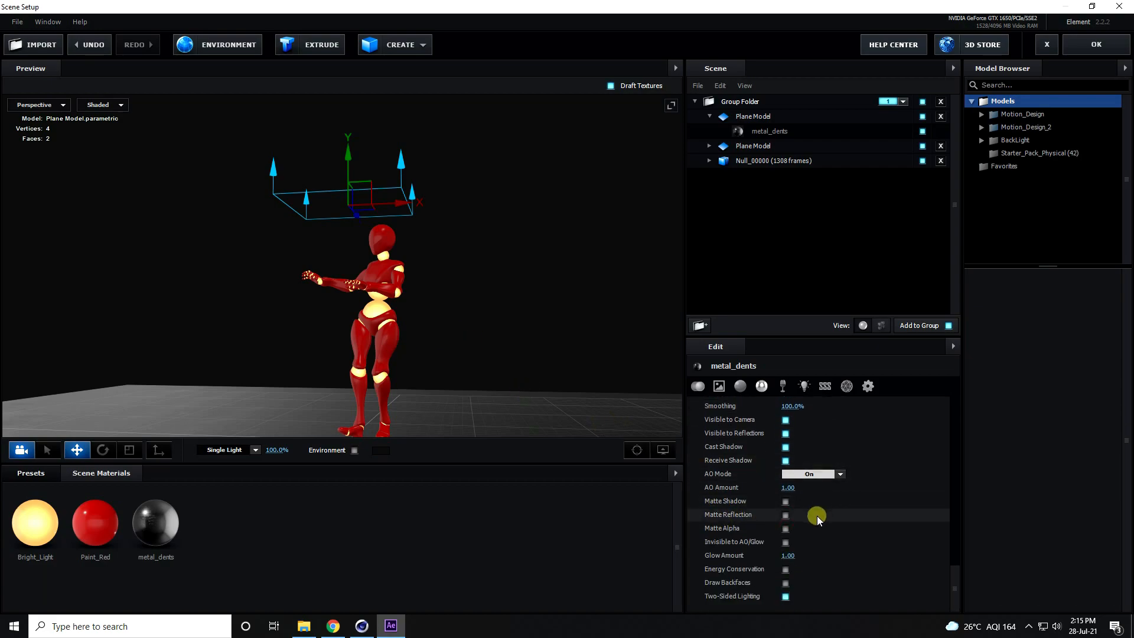
left_click(786, 515)
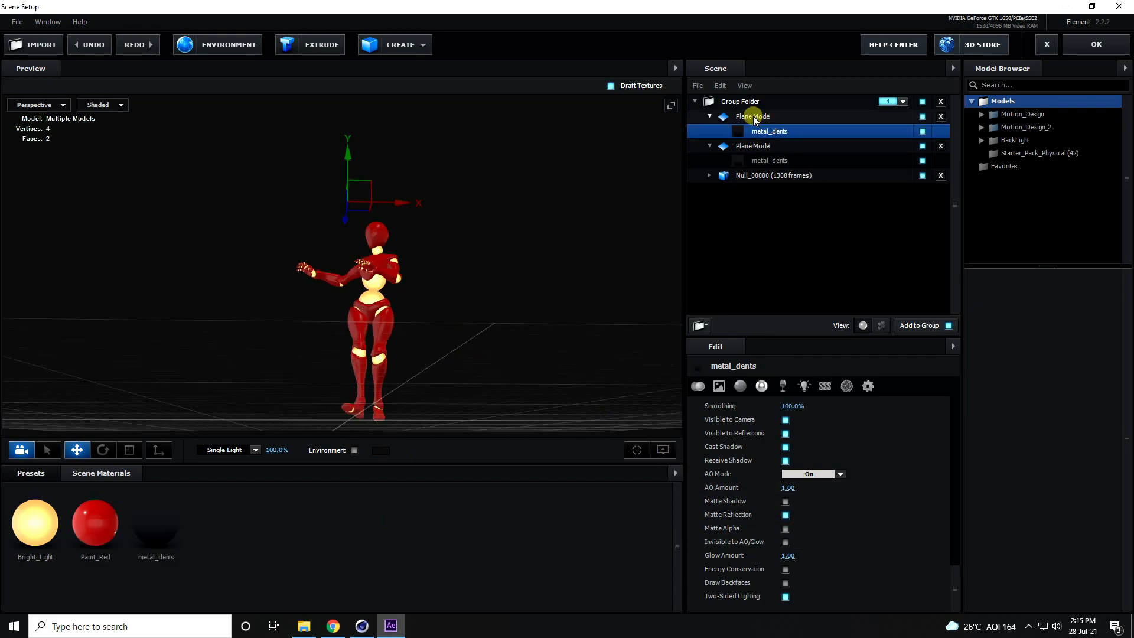
left_click(790, 118)
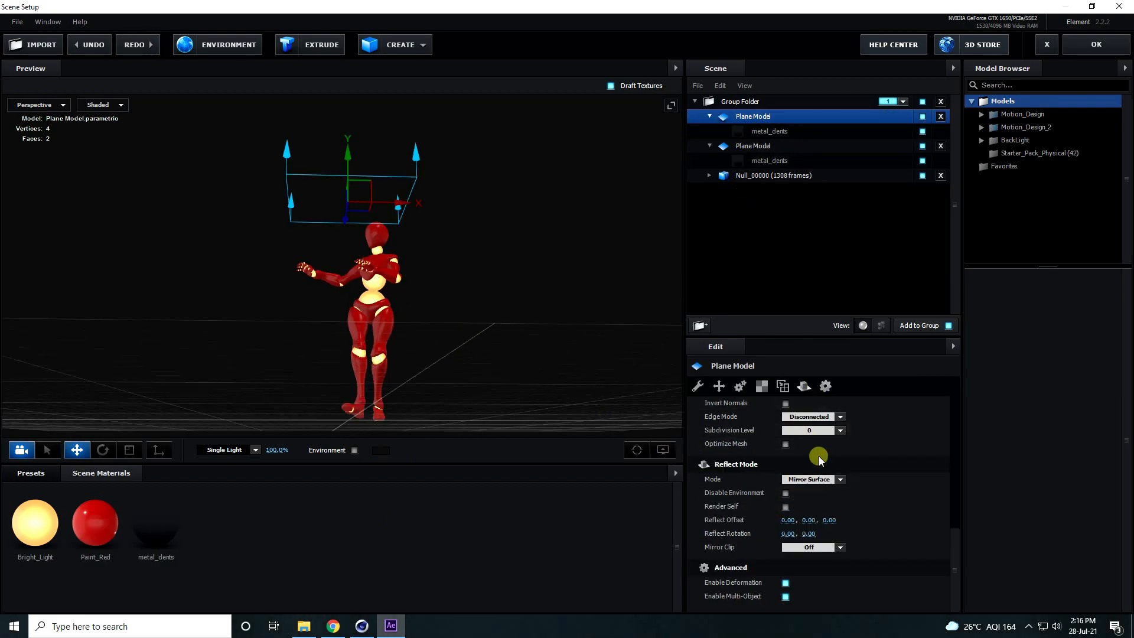
left_click(756, 133)
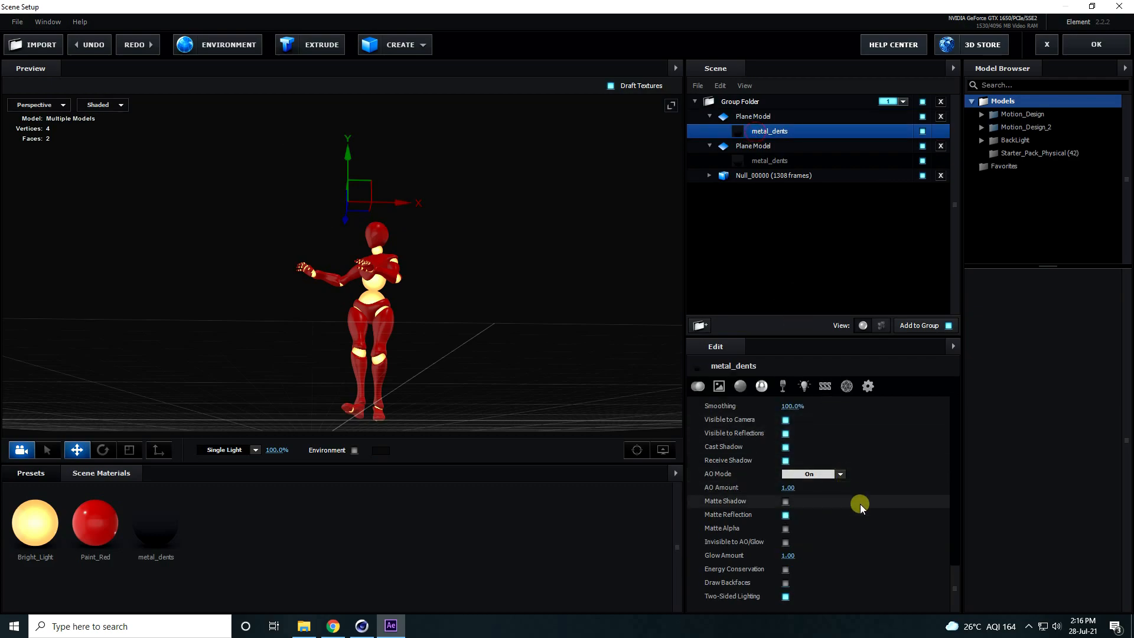
Flip the upper plane to face downward by setting its X orientation to 180°.
scroll(913, 560, "up", 2)
left_click_drag(956, 568, 963, 388)
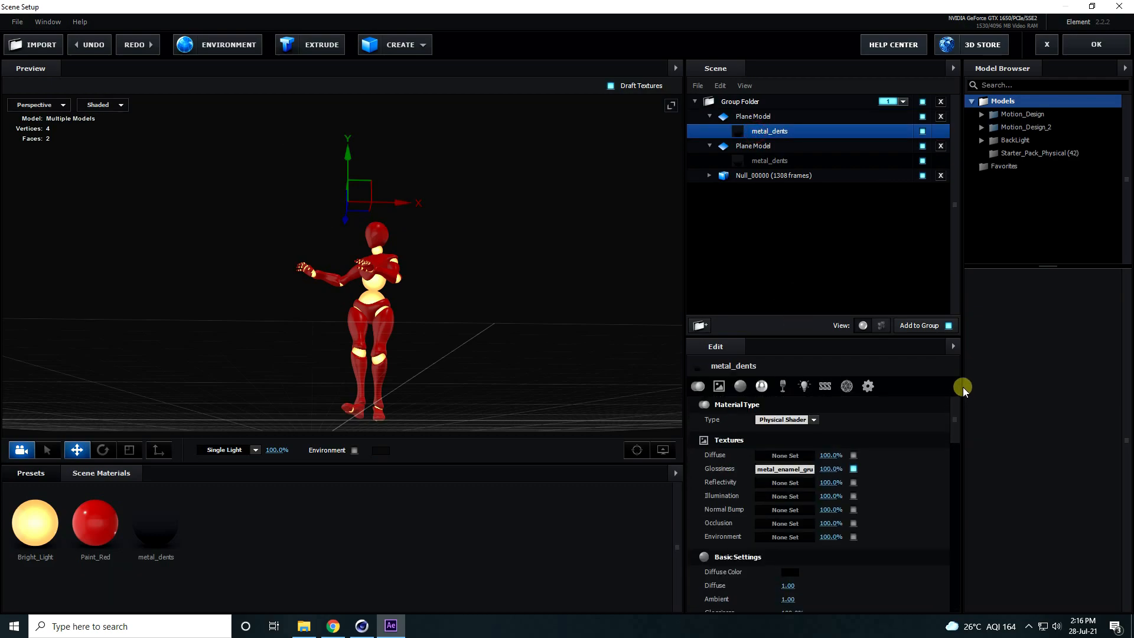
left_click(762, 106)
left_click(765, 117)
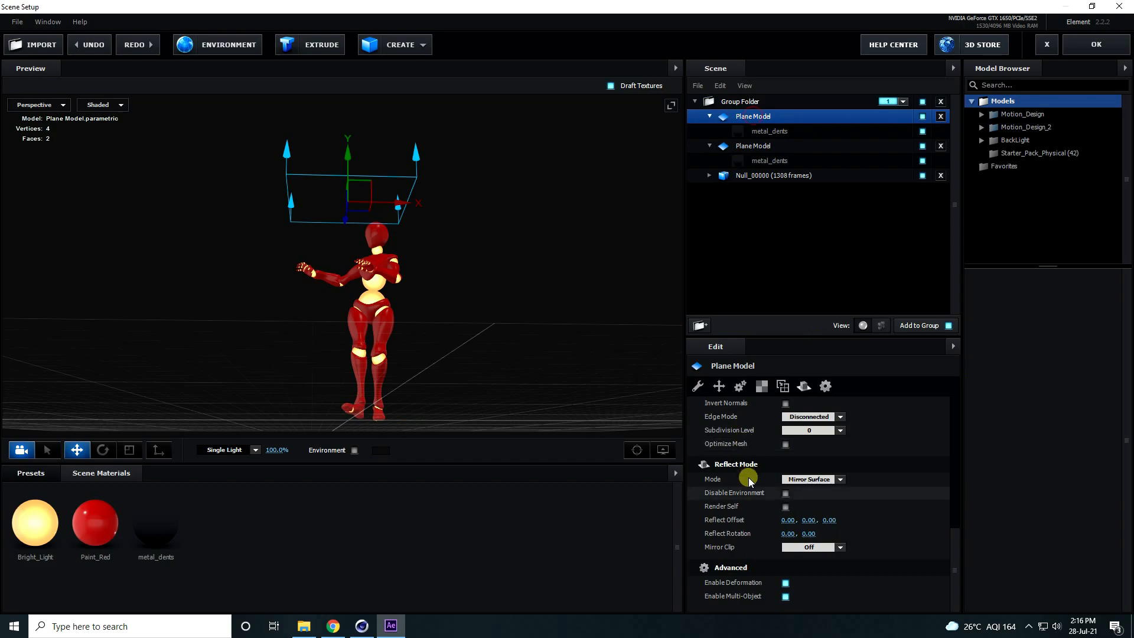
scroll(875, 497, "up", 6)
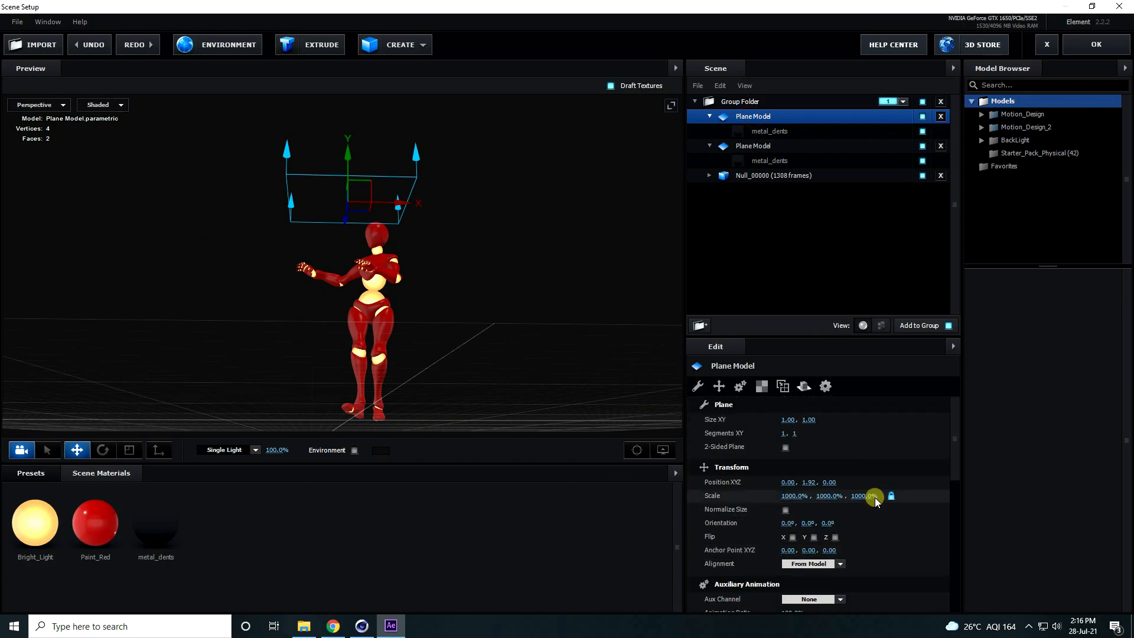
left_click_drag(825, 525, 962, 476)
key("ctrl+z")
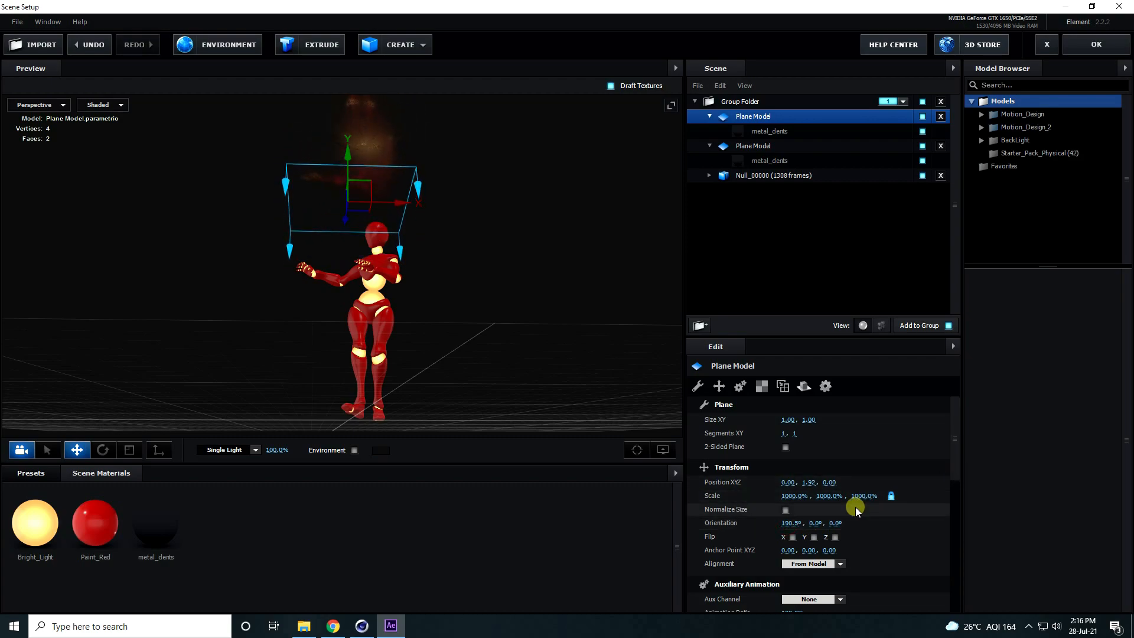
type("180")
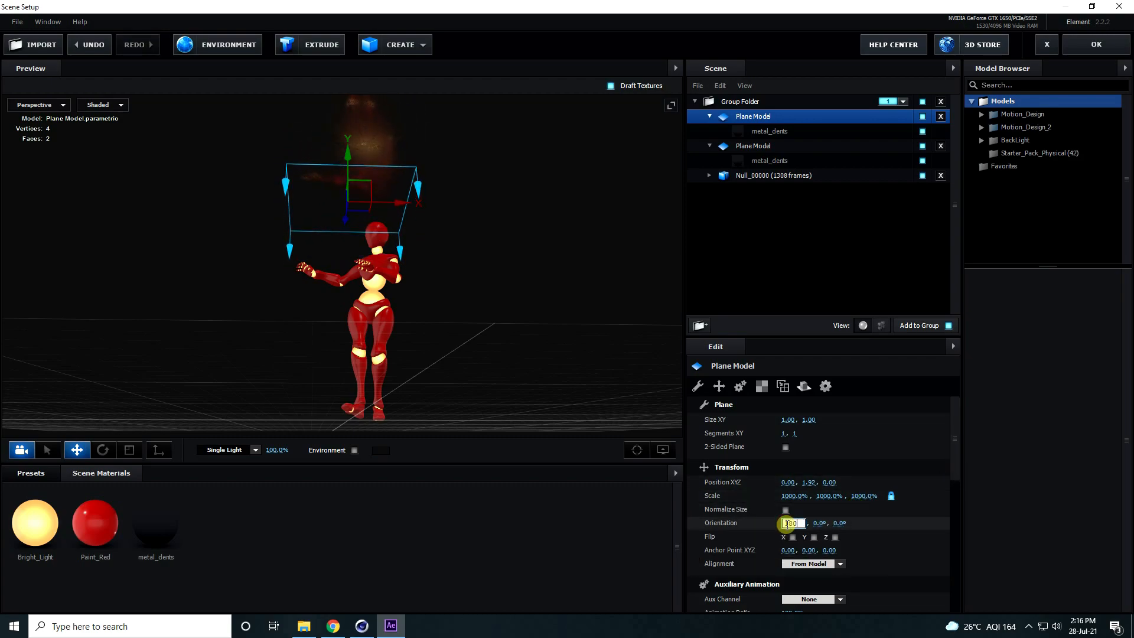
key("Return")
left_click_drag(449, 346, 436, 370)
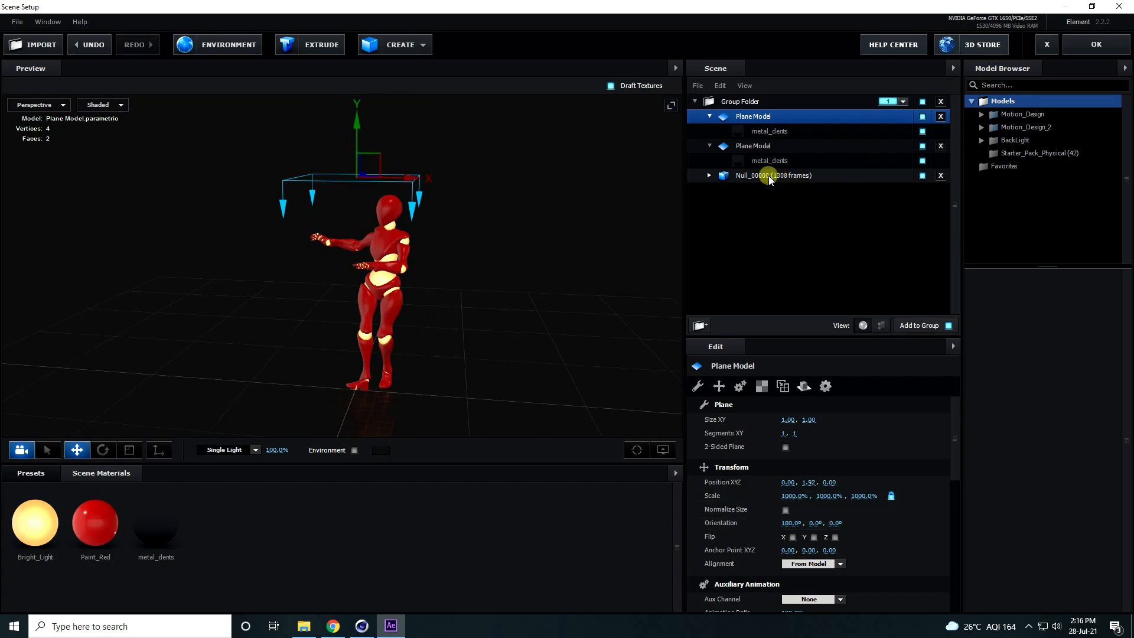
Slightly lower the white input level of the metal_dents material's glossiness texture and apply it.
left_click(156, 523)
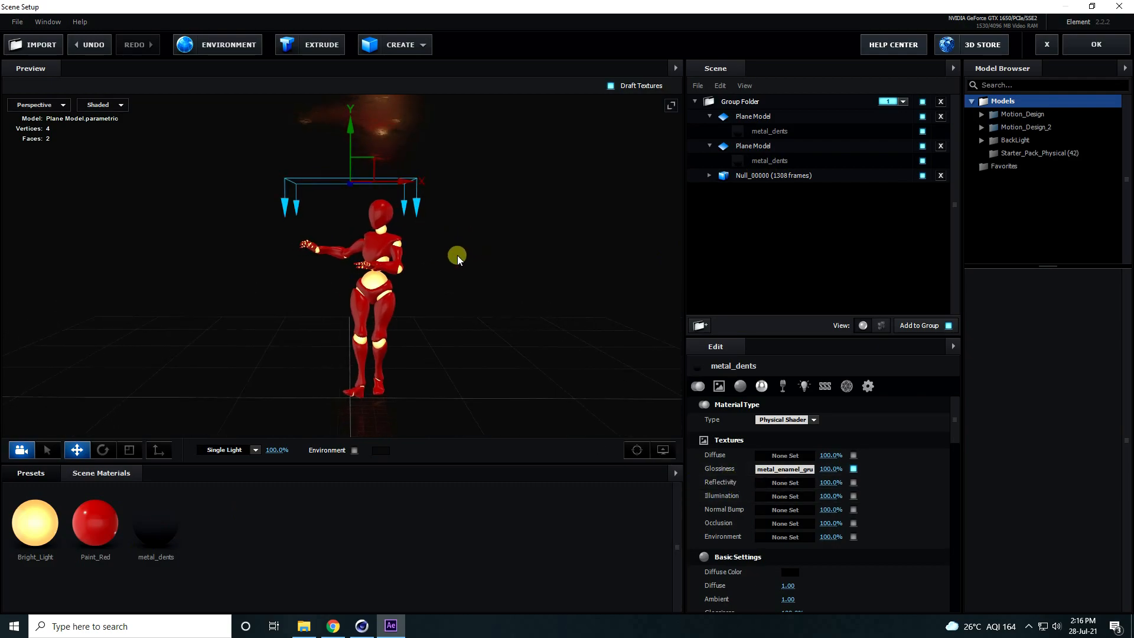
left_click(781, 469)
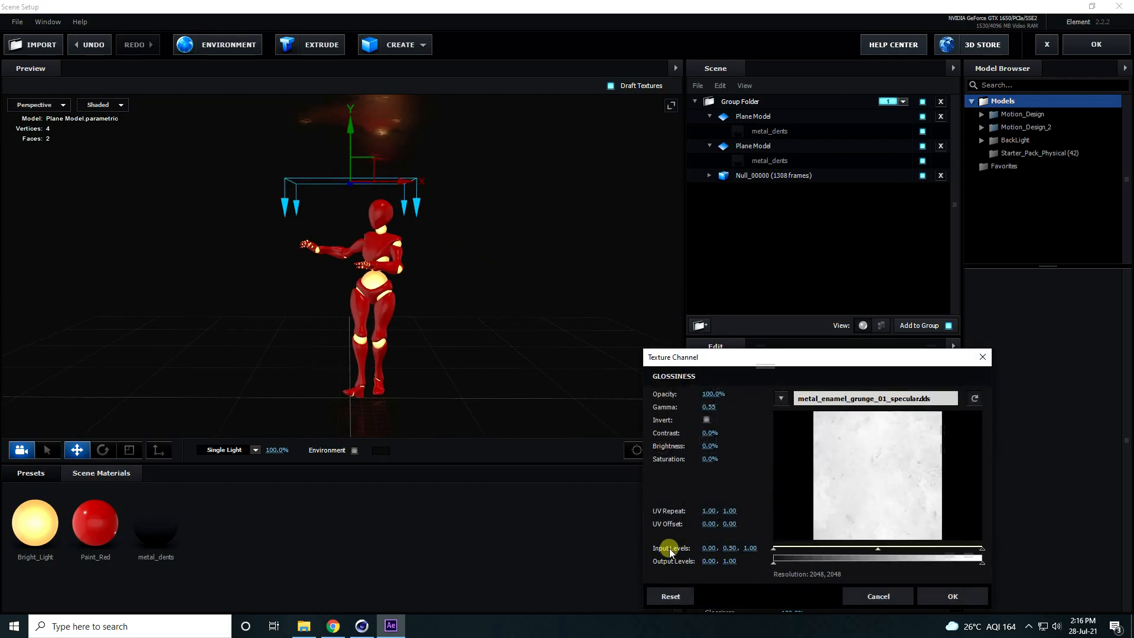
left_click_drag(984, 551, 971, 551)
left_click(945, 590)
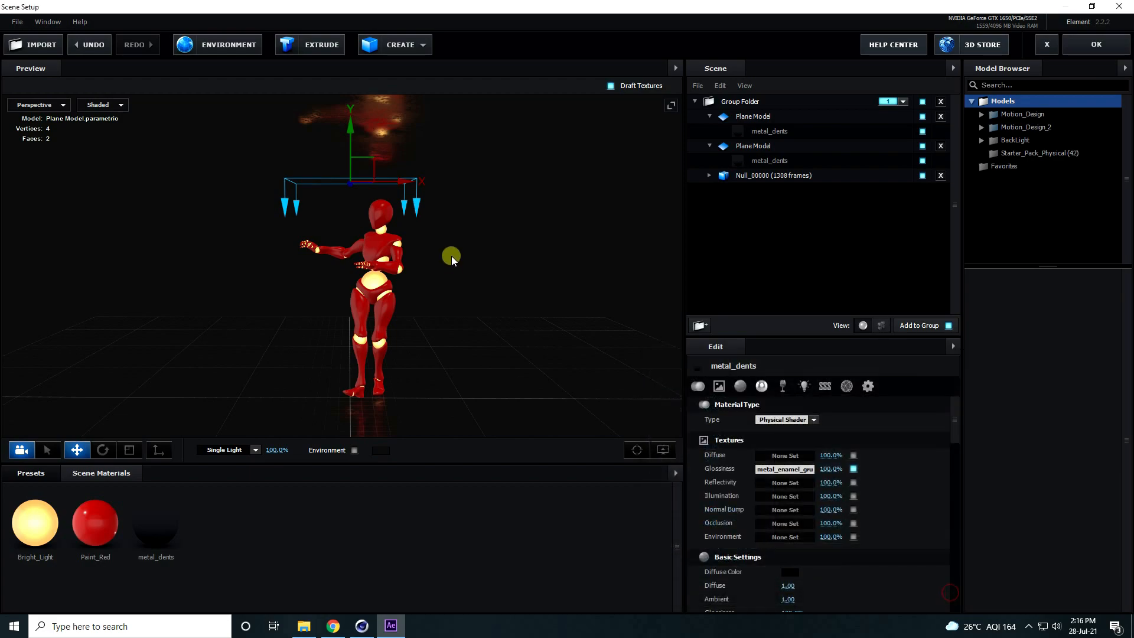
left_click_drag(452, 280, 364, 245)
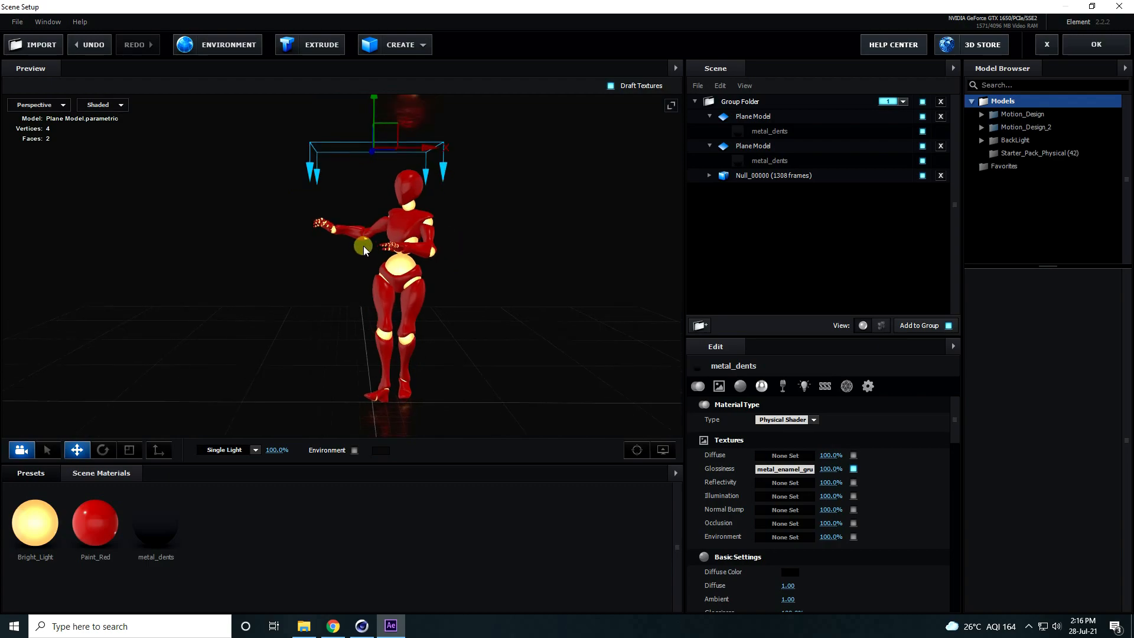
Add the Mech_Assortment_21 model from the Mech folder of Motion_Design_2 to the scene.
double_click(1028, 127)
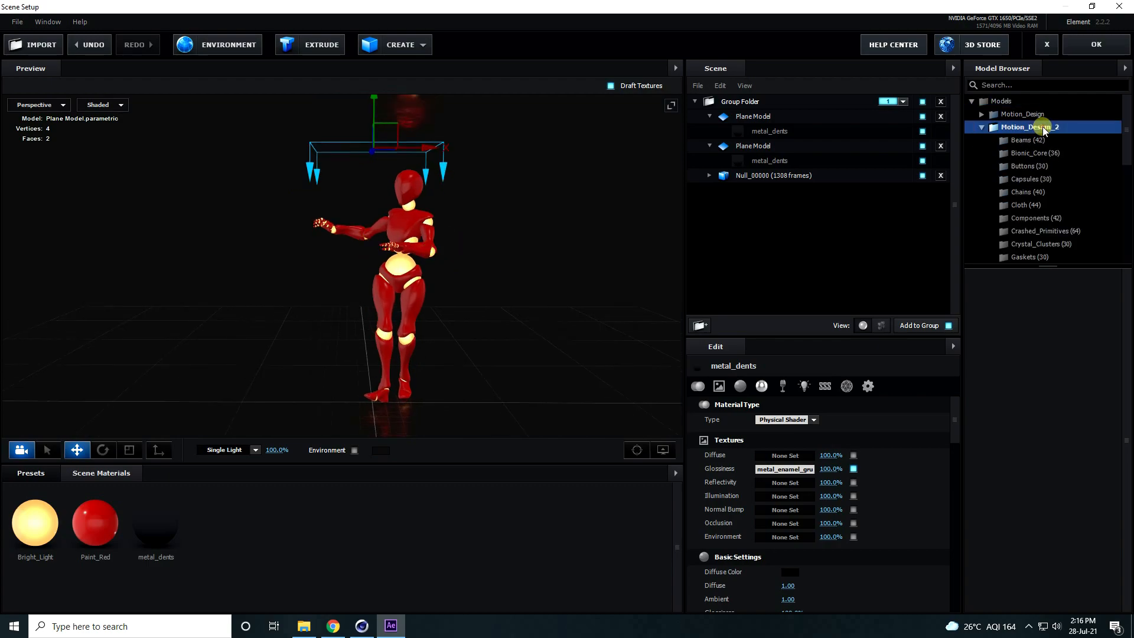
scroll(1045, 214, "down", 3)
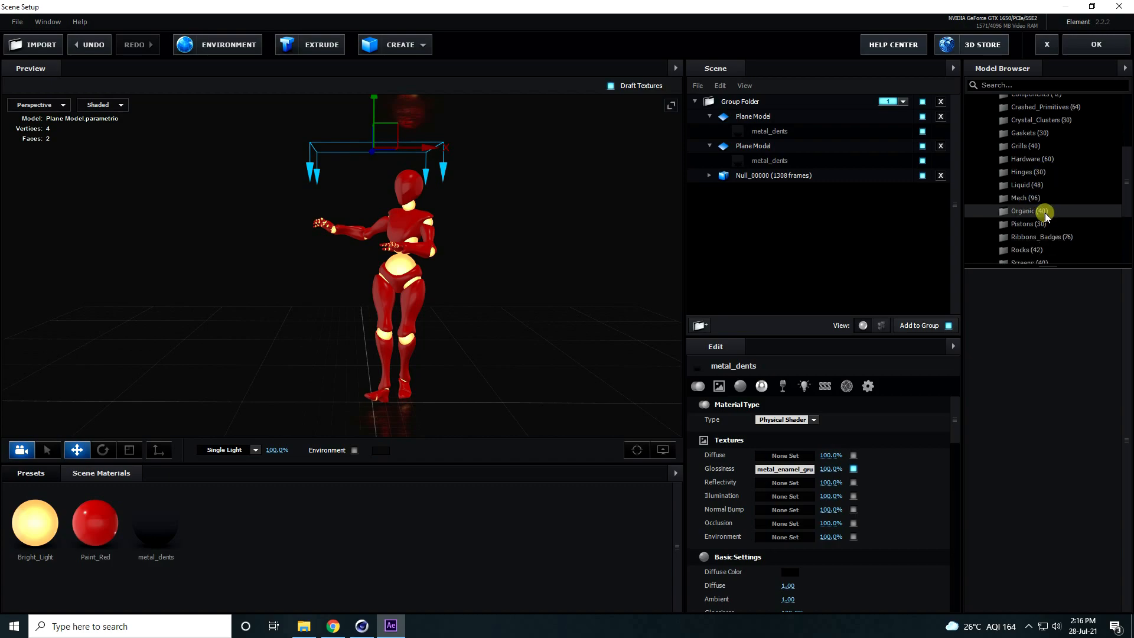
left_click(1037, 200)
scroll(1048, 405, "down", 10)
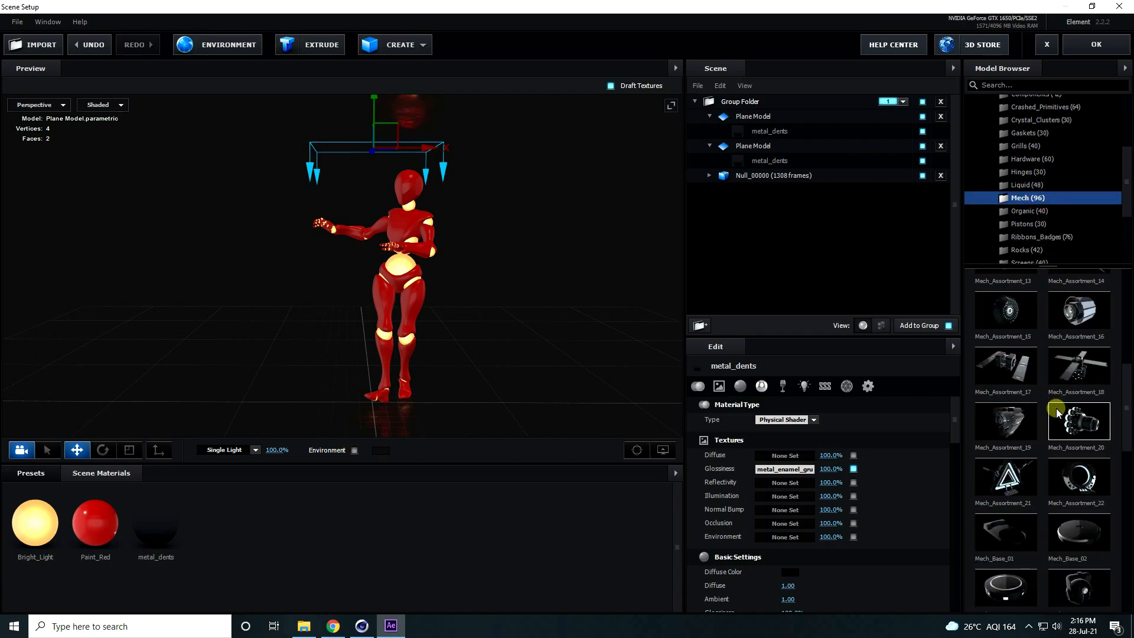
left_click(1007, 355)
left_click_drag(494, 258, 522, 324)
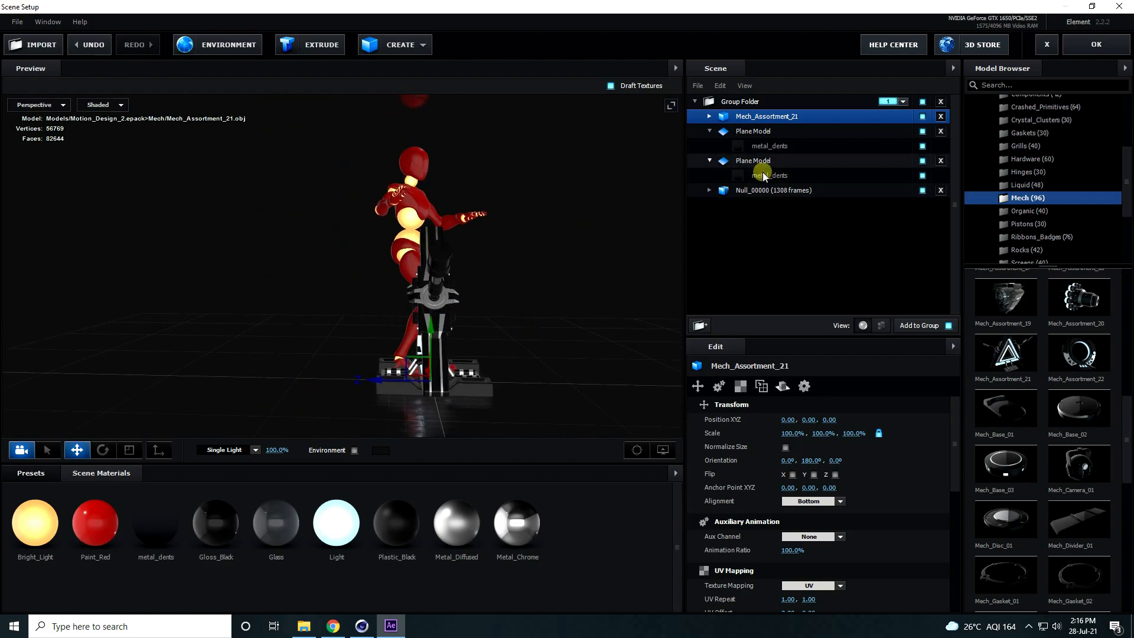
Place the mech model behind the character at position 0.20, 0.00, 2.10 and scale it uniformly to 178.2%.
left_click_drag(445, 352, 119, 348)
left_click_drag(527, 271, 433, 271)
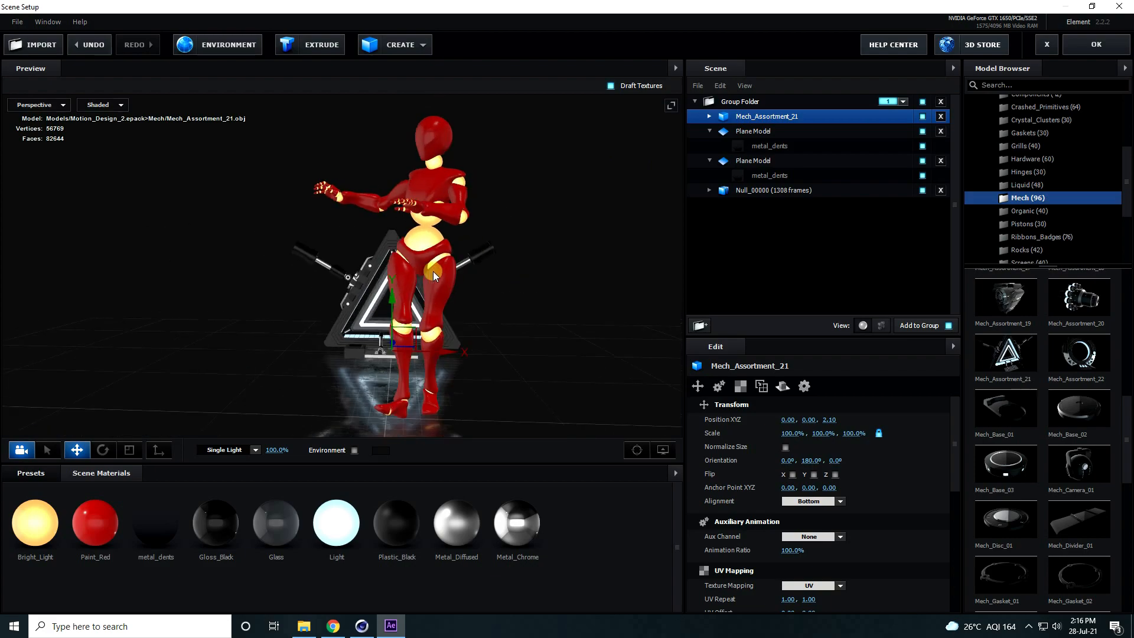
left_click(129, 450)
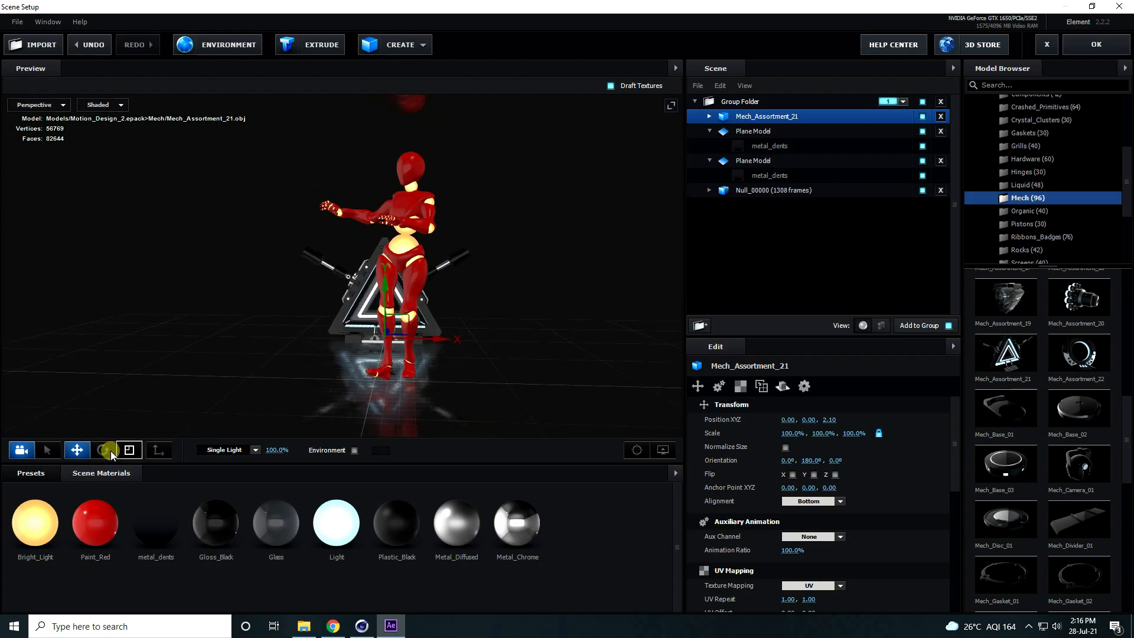
left_click_drag(389, 337, 455, 318)
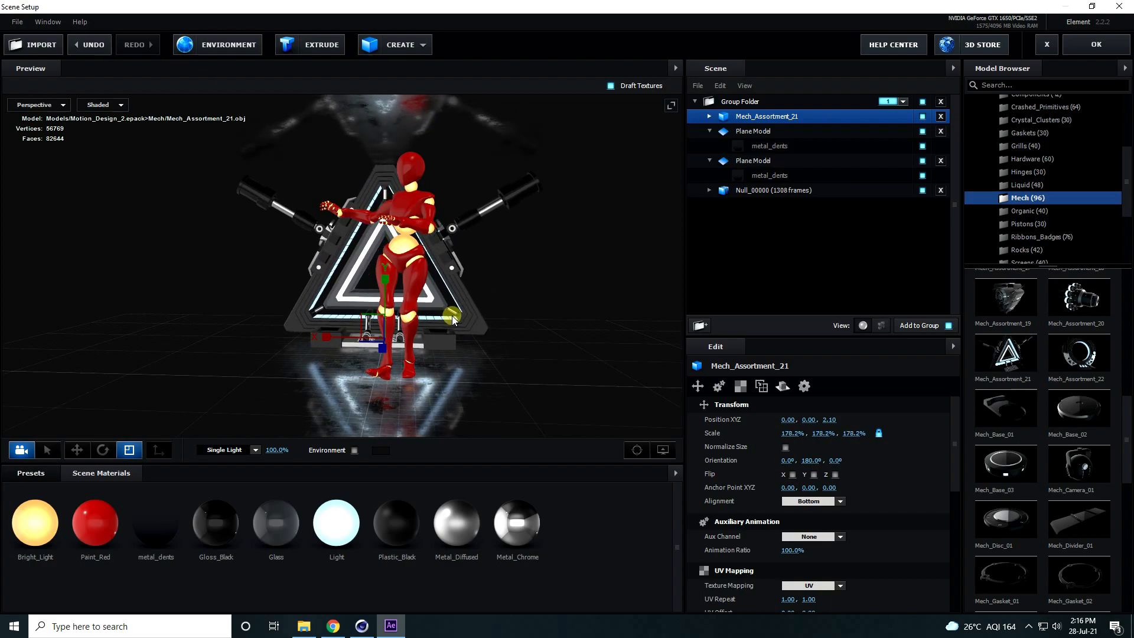
left_click(76, 450)
left_click_drag(429, 343, 450, 336)
Duplicate the mech model twice and place one copy on each side of it, one of them at X 2.52.
left_click(709, 131)
left_click(709, 146)
left_click(708, 161)
left_click(741, 116)
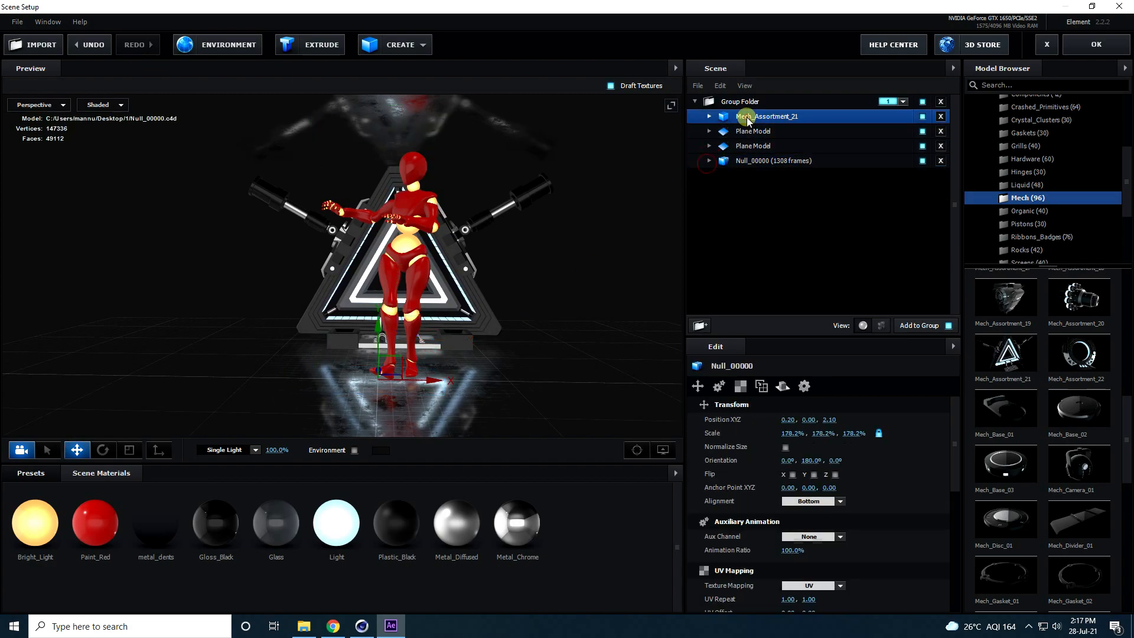
key("ctrl+d")
left_click_drag(450, 343, 662, 311)
key("ctrl+d")
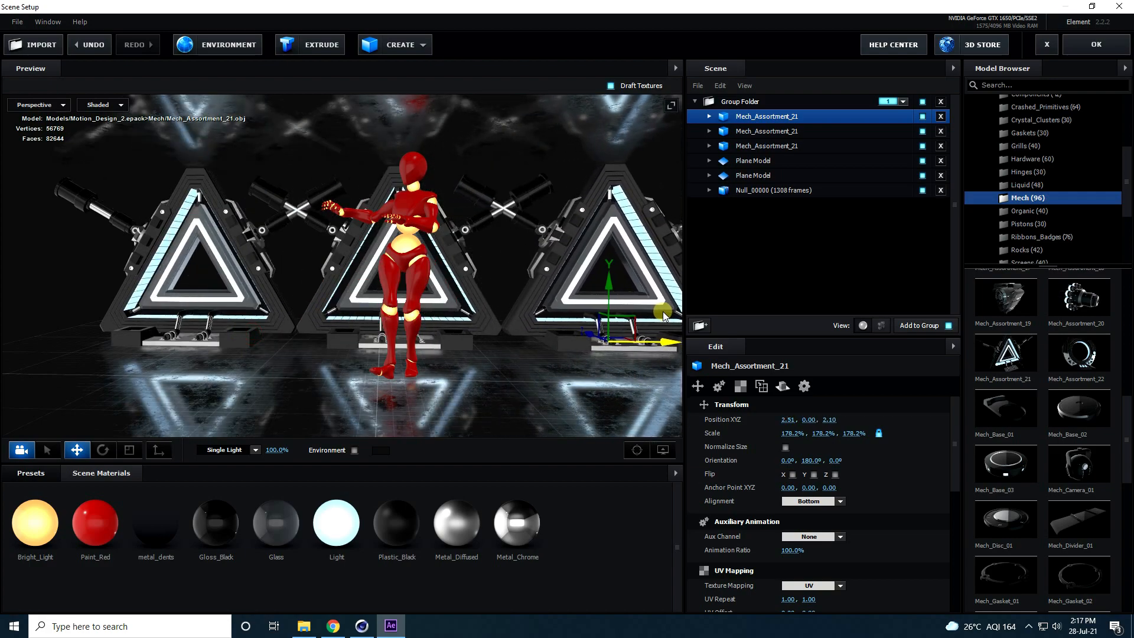
scroll(492, 263, "down", 3)
left_click_drag(497, 264, 413, 267)
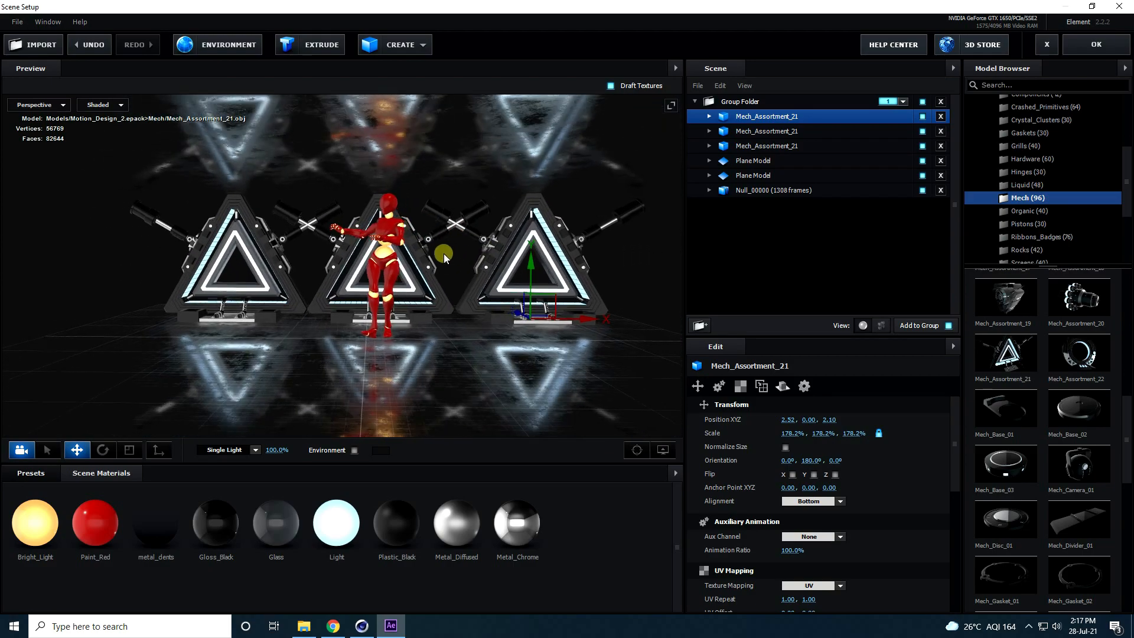
scroll(369, 256, "up", 3)
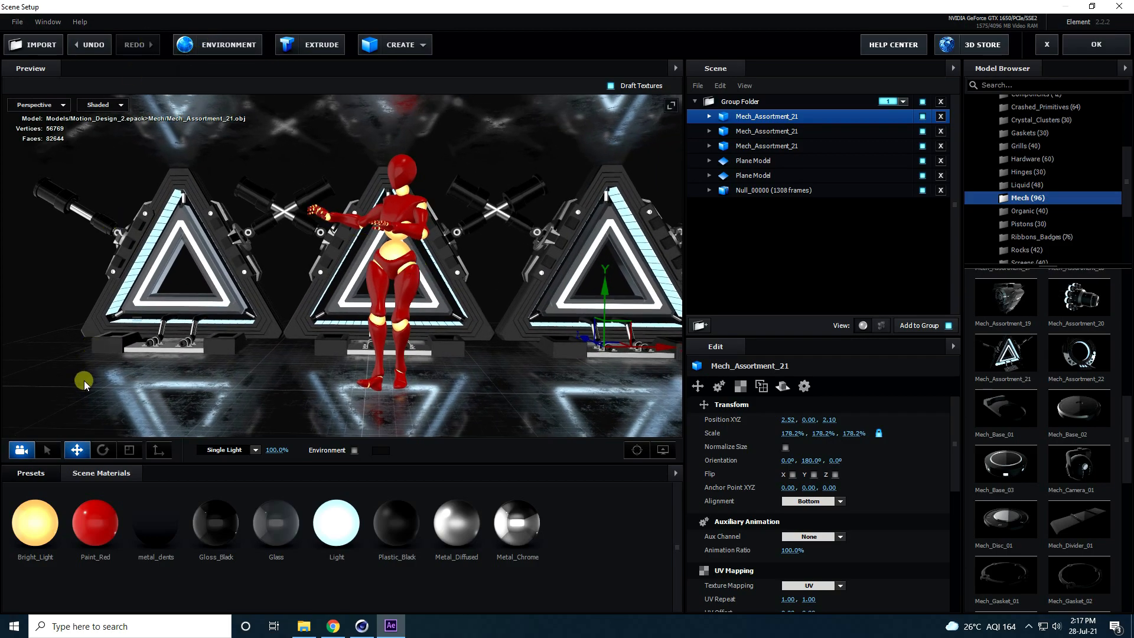
Apply a dark blue environment preset from the BackLight_2K folder to the scene.
left_click(31, 473)
scroll(75, 548, "up", 2)
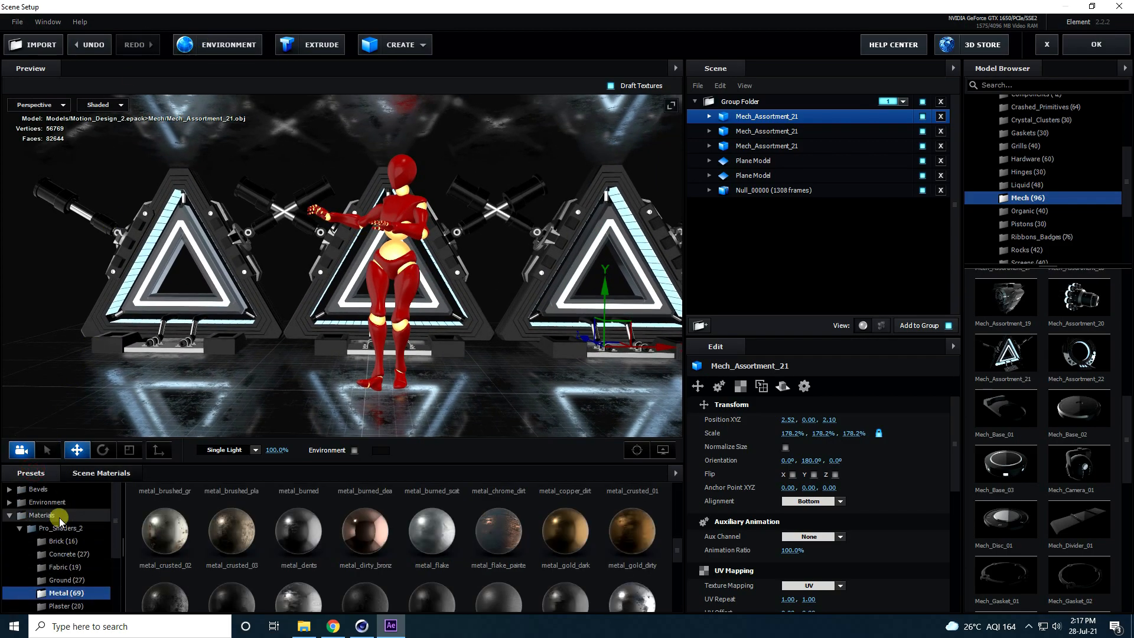
left_click(63, 503)
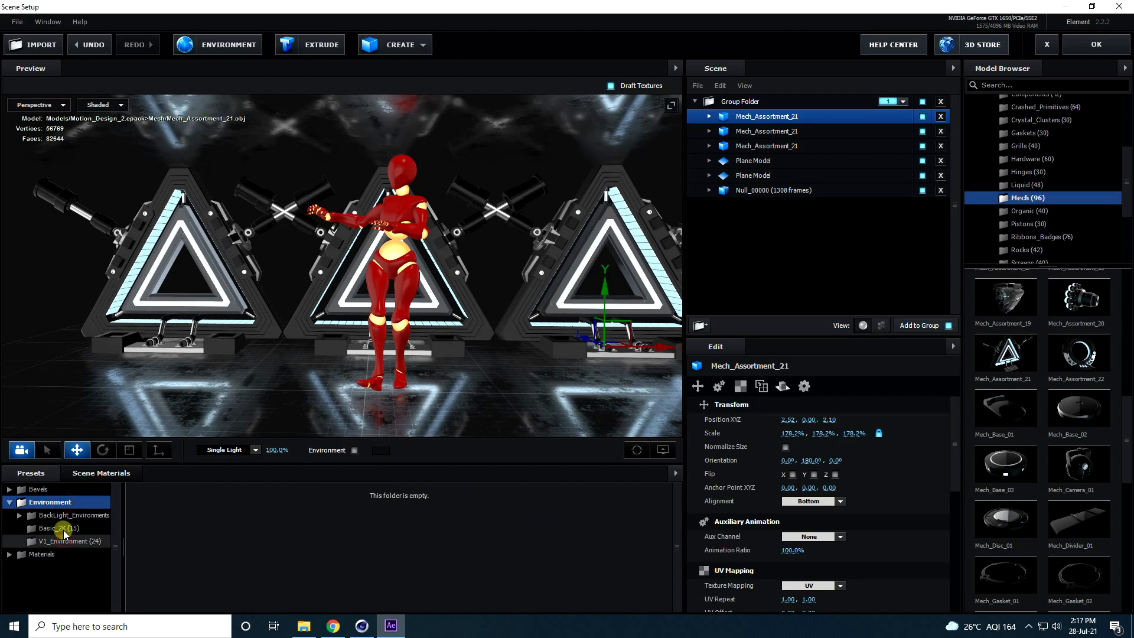
left_click(62, 535)
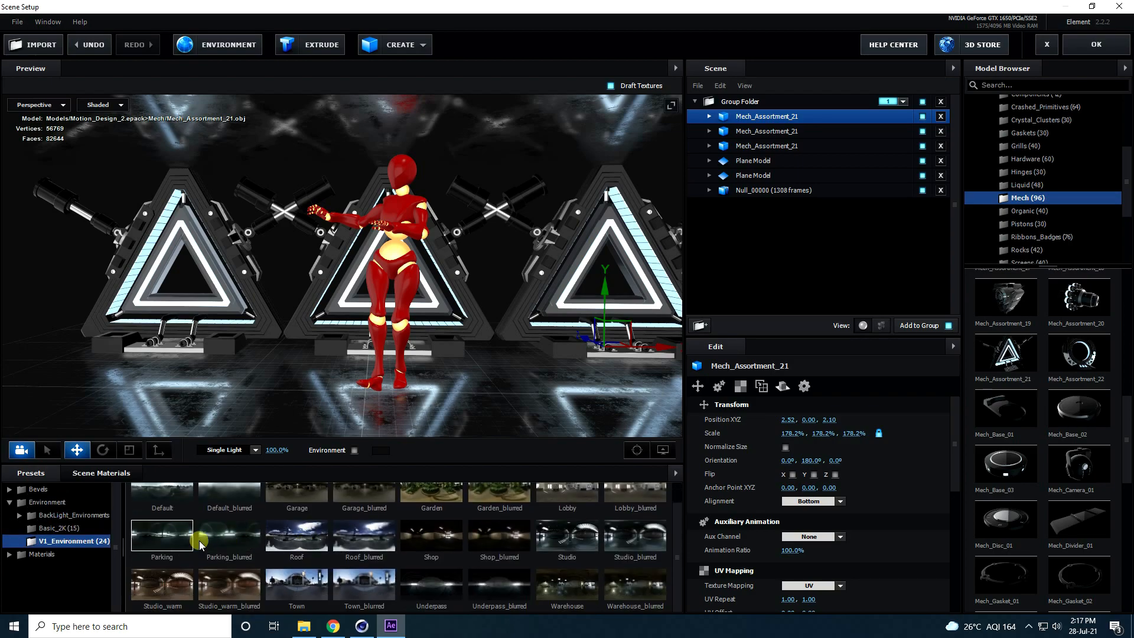
left_click(75, 527)
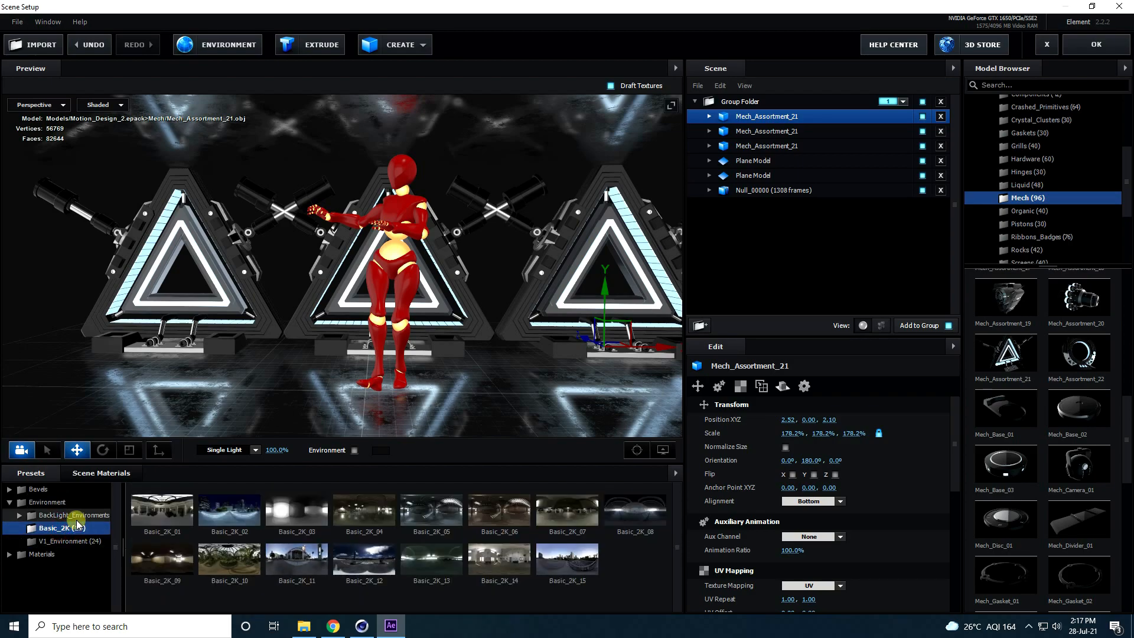
left_click(20, 515)
left_click(76, 528)
scroll(500, 555, "down", 3)
left_click(500, 559)
left_click_drag(354, 307, 372, 323)
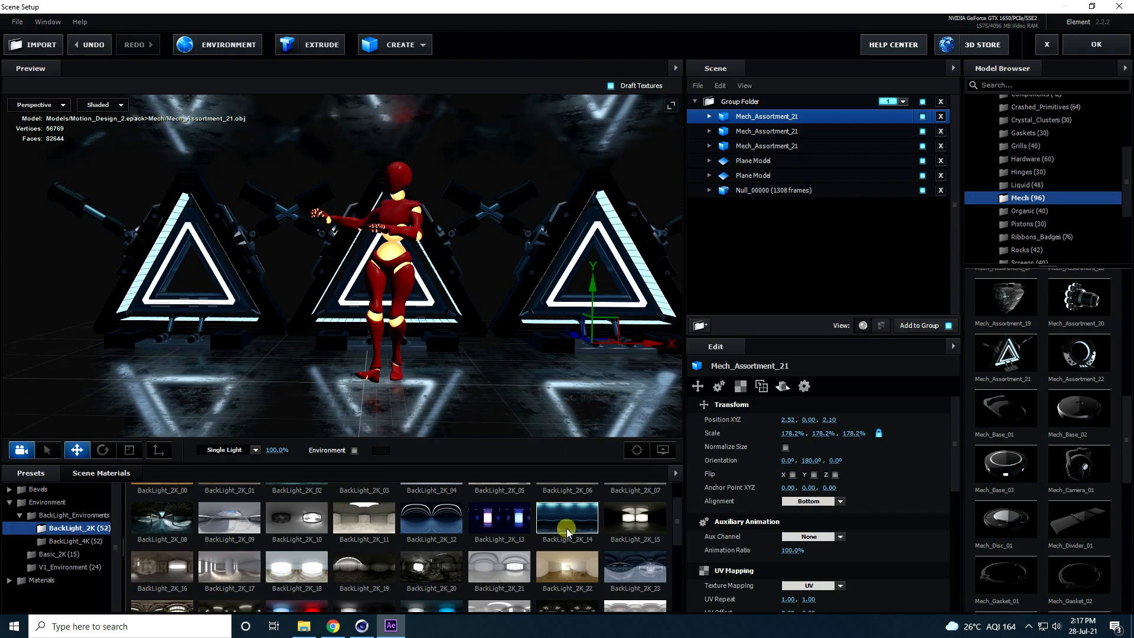
scroll(568, 540, "up", 3)
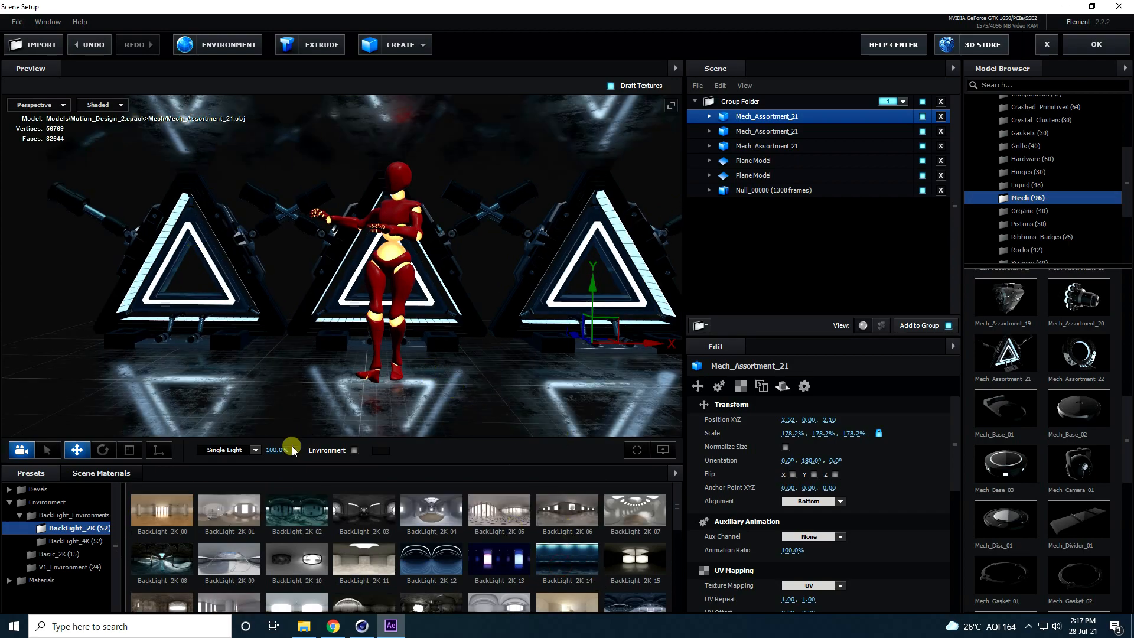
Change the preview lighting preset to Aqua and check the scene under it.
left_click(255, 450)
left_click(230, 361)
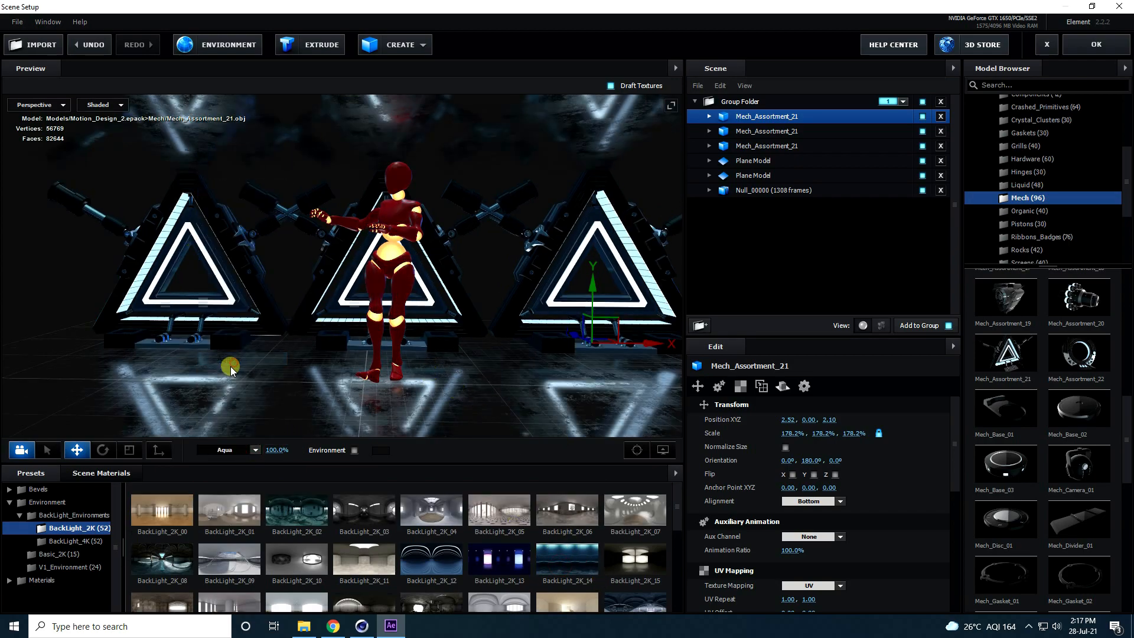
left_click_drag(498, 257, 350, 303)
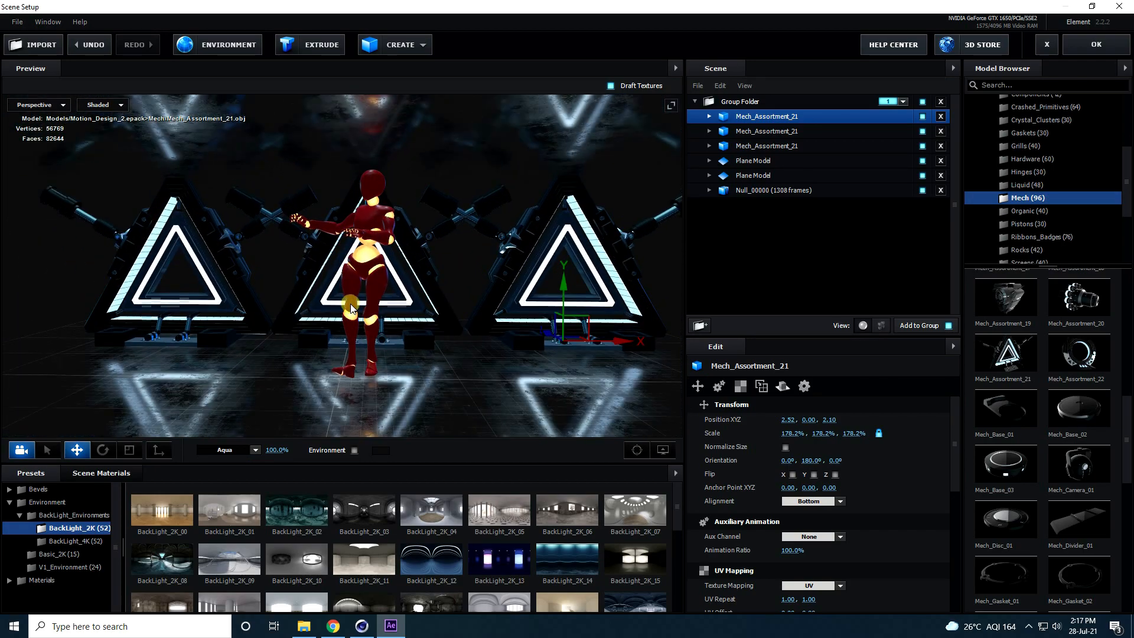
Create a new group folder outside the existing one, collapse the first folder and assign the new one to group 2.
left_click(694, 102)
left_click(700, 325)
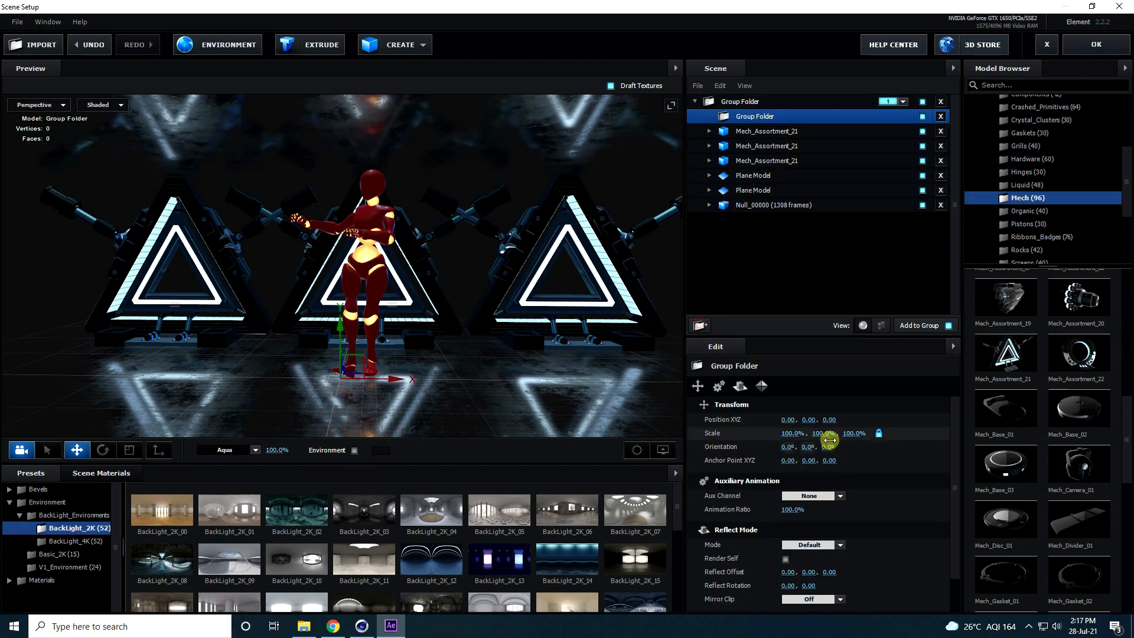
left_click_drag(731, 114, 757, 273)
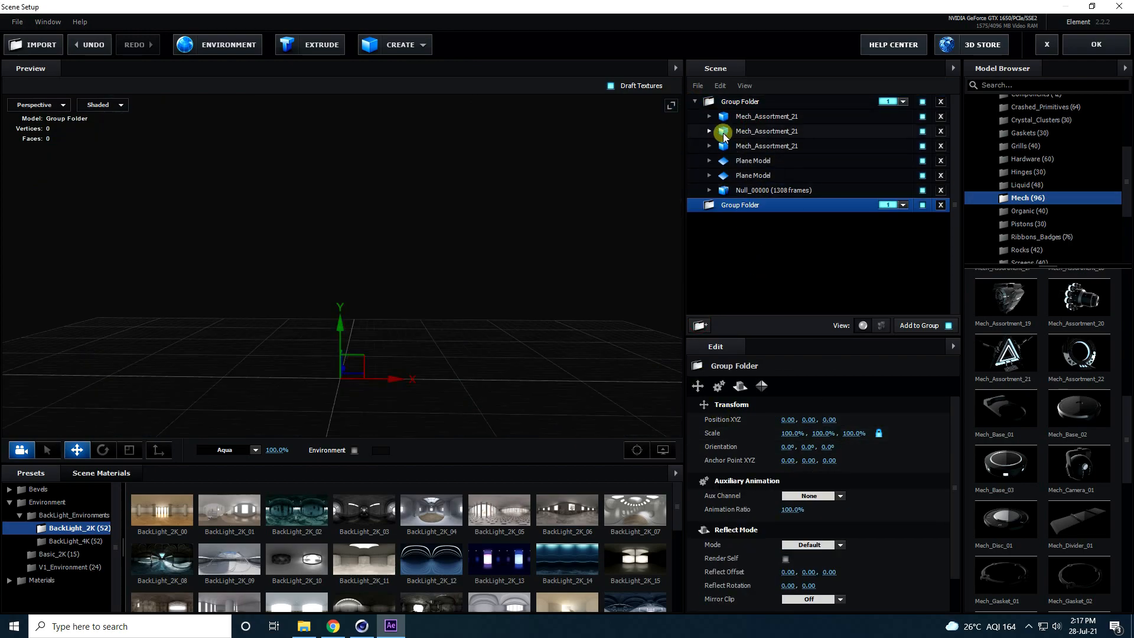
left_click(695, 102)
left_click(738, 117)
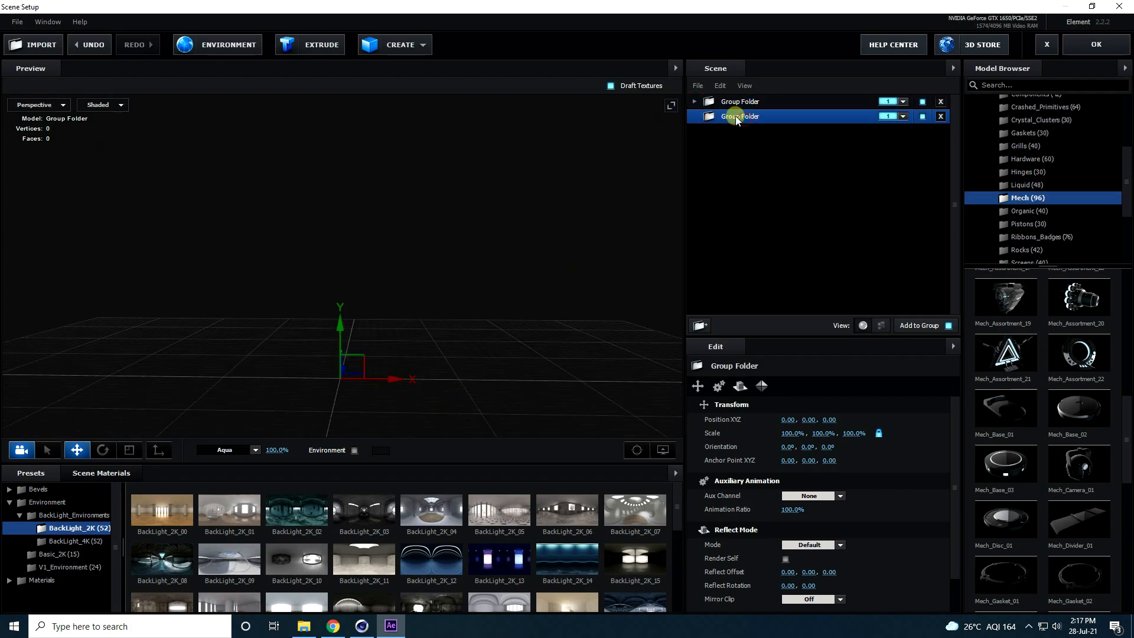
left_click(902, 118)
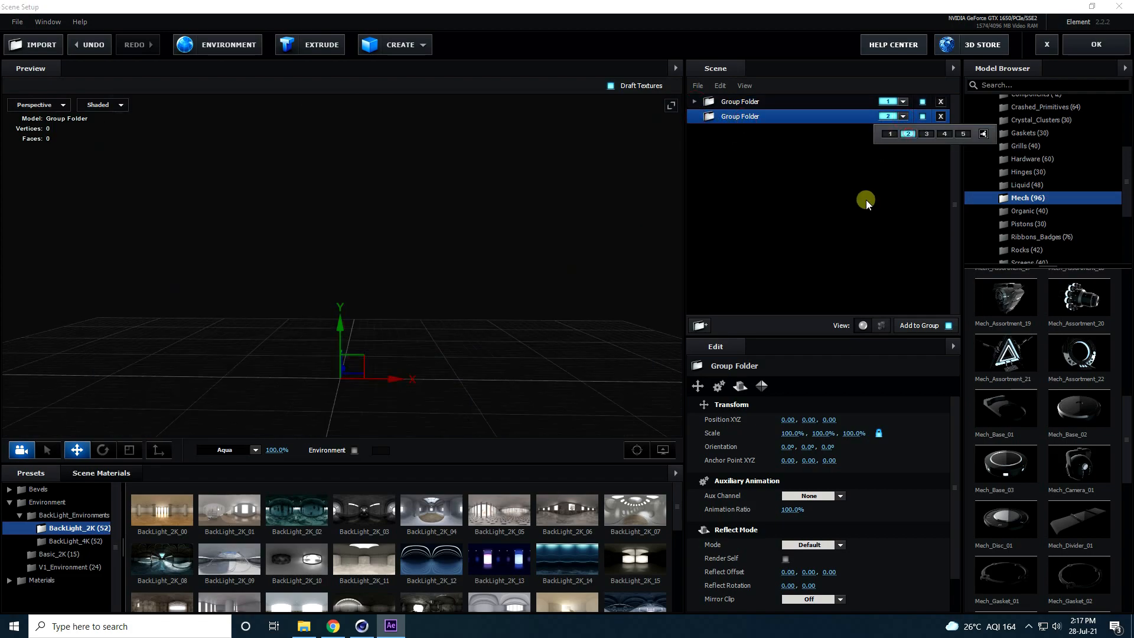
left_click(791, 208)
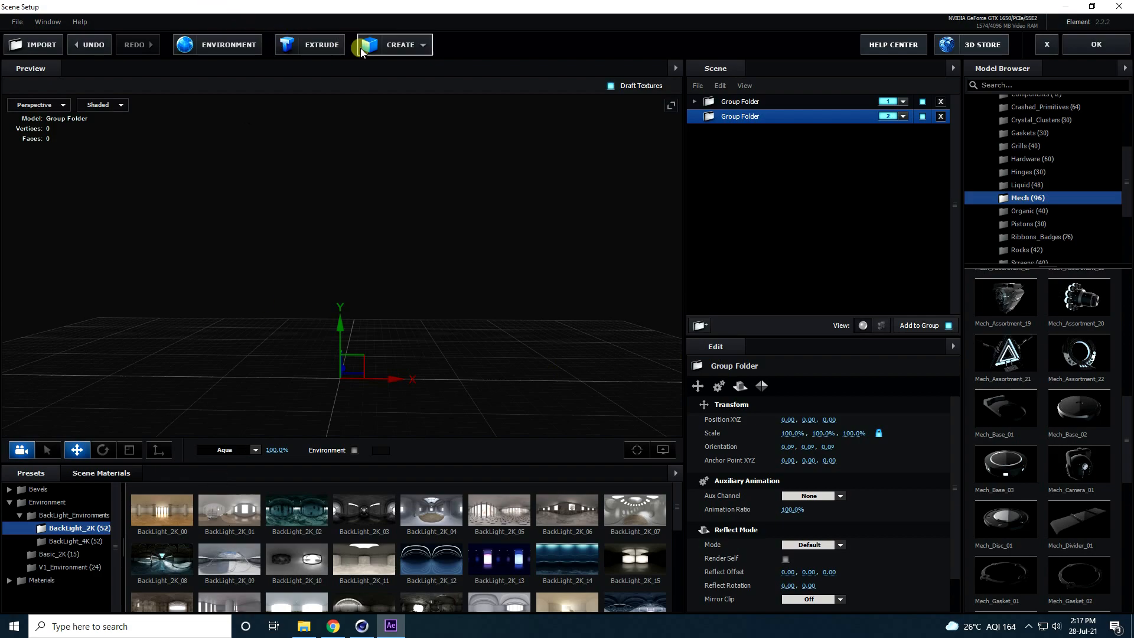
Create a cylinder primitive inside the second group folder.
left_click(384, 45)
left_click(404, 71)
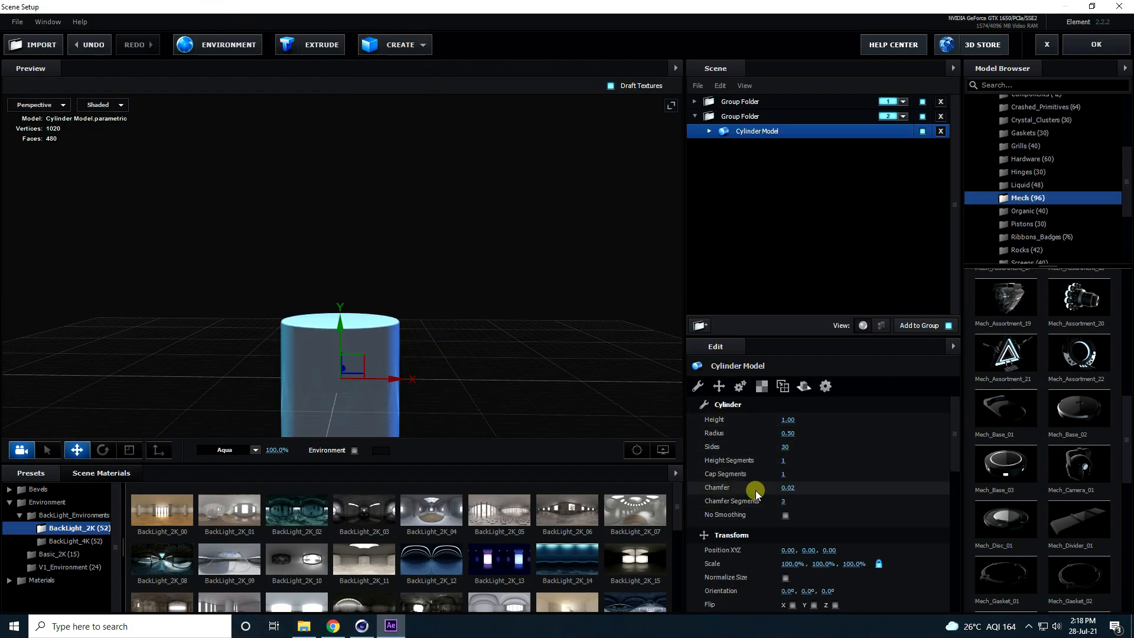
Thin the cylinder into a narrow rod by setting its chamfer to 0.00 and its radius to 0.02.
left_click_drag(788, 489, 671, 496)
left_click_drag(777, 435, 759, 435)
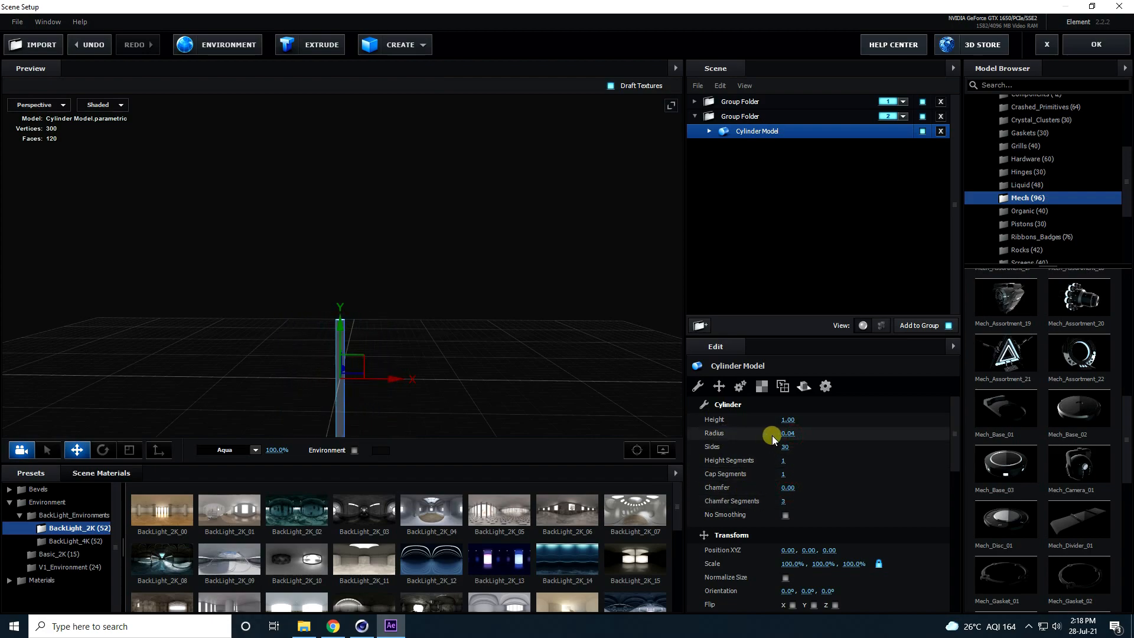
key("Right")
key("Return")
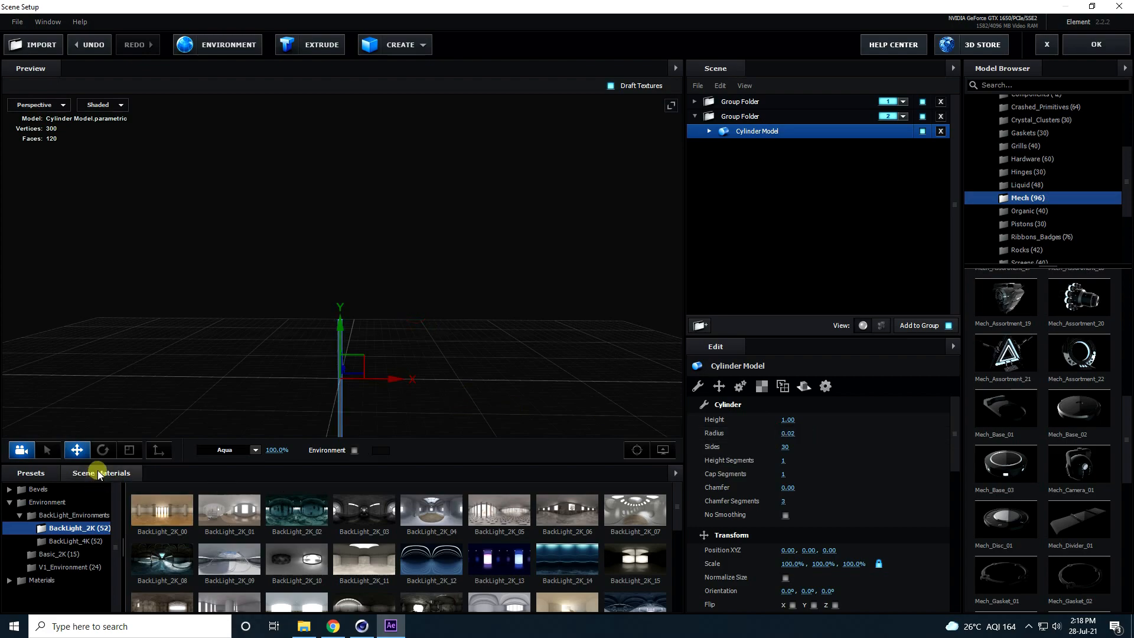
Apply the Light scene material to the cylinder and collapse its group folder.
left_click(99, 473)
left_click_drag(341, 534, 762, 130)
left_click(695, 117)
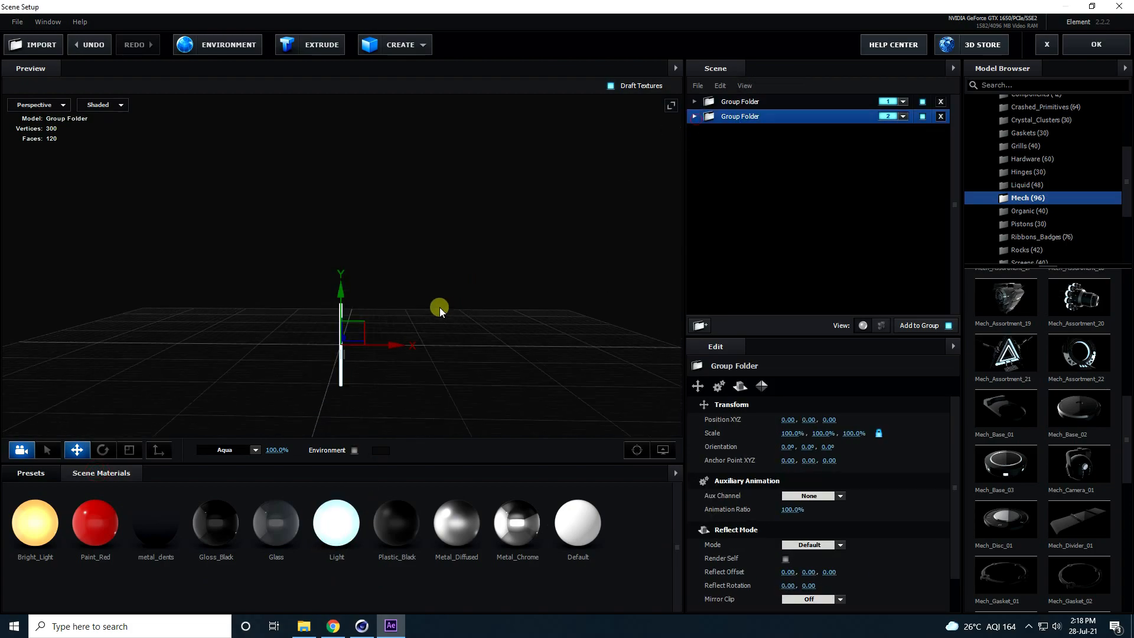
Check the contents of both group folders in the preview and accept the scene setup.
left_click(747, 101)
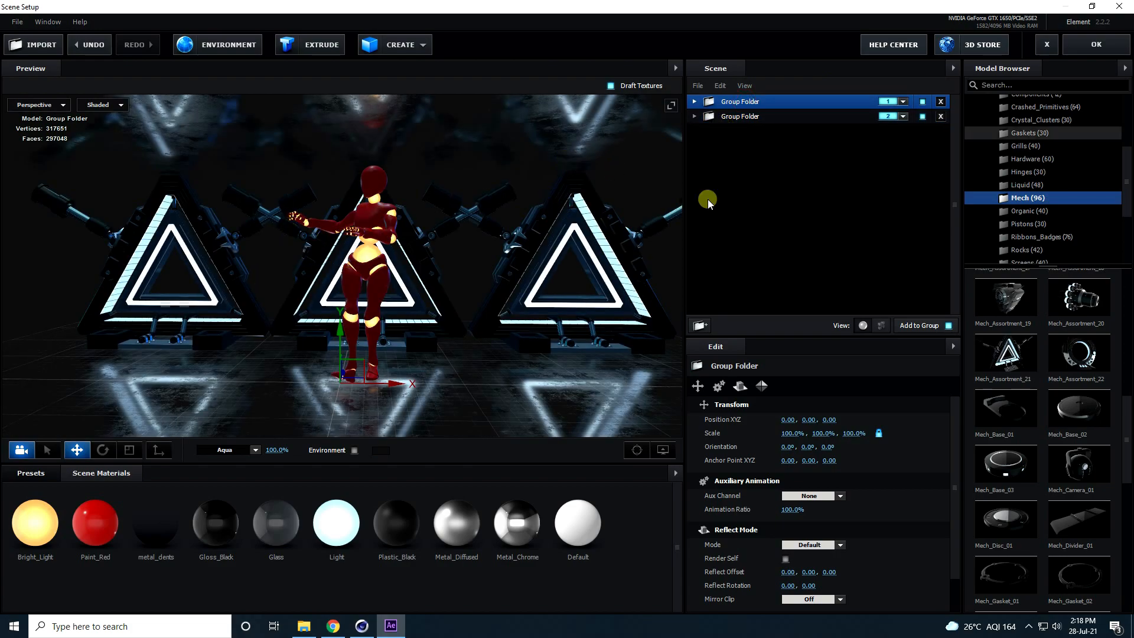
left_click(733, 116)
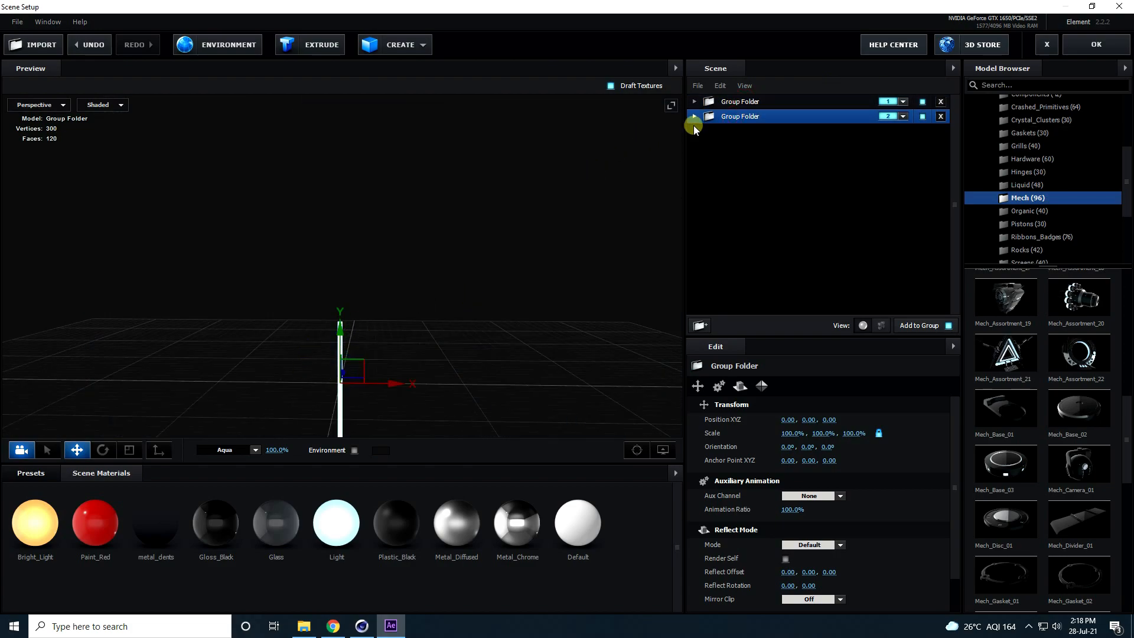
left_click(744, 103)
left_click(741, 117)
left_click(743, 101)
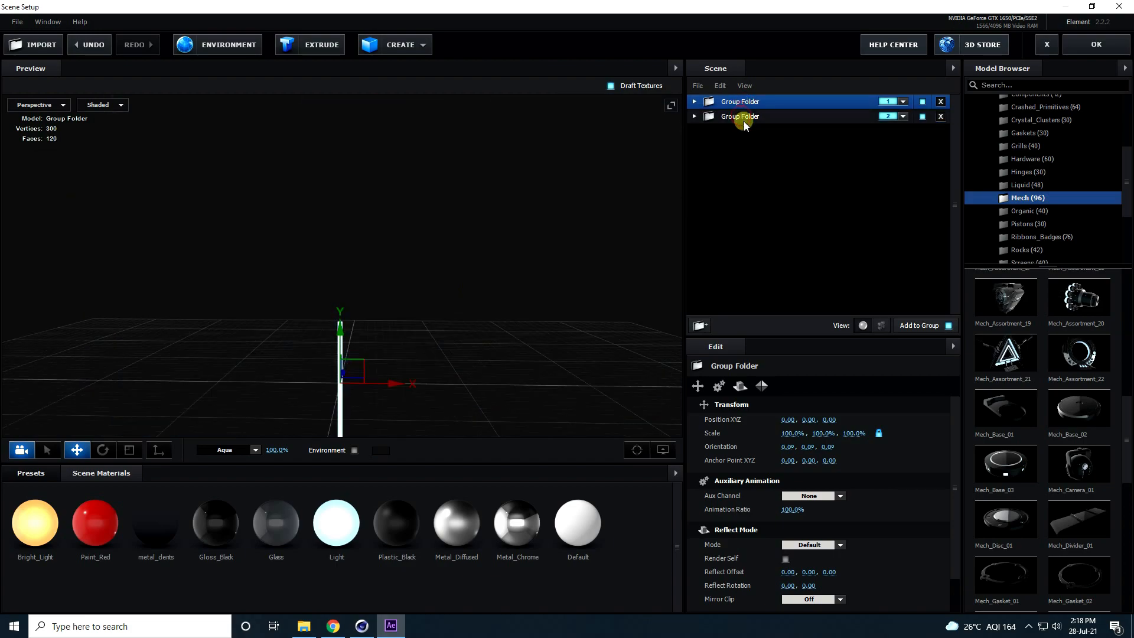
left_click(1095, 46)
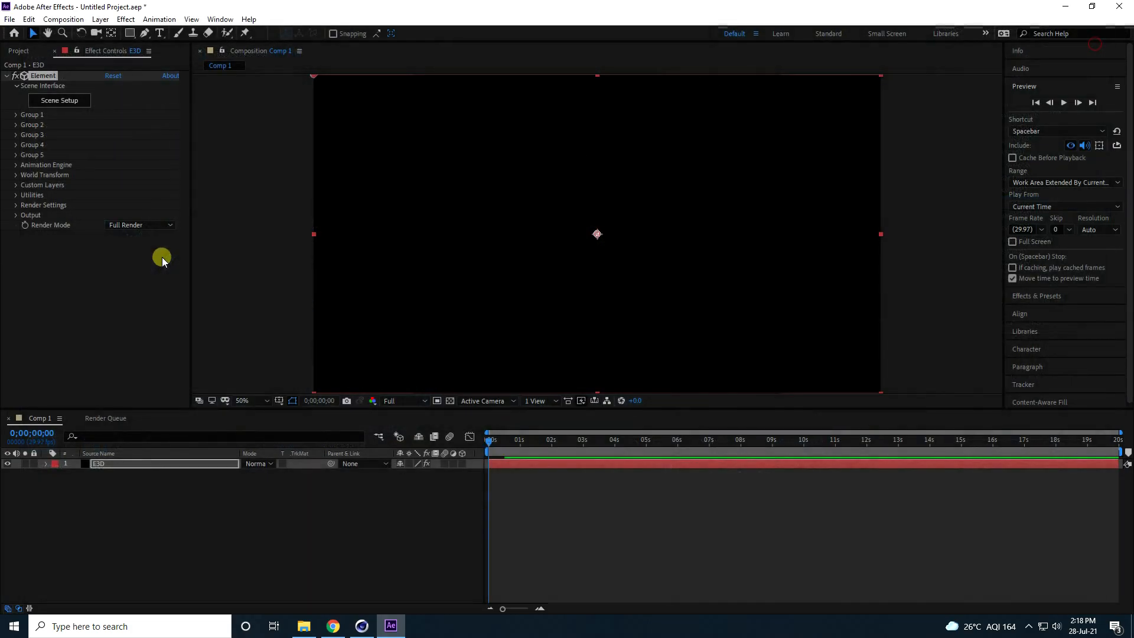
Add a camera to the composition and reframe the view so the character and floor reflections fill the frame.
right_click(205, 556)
mouse_move(269, 412)
left_click(389, 473)
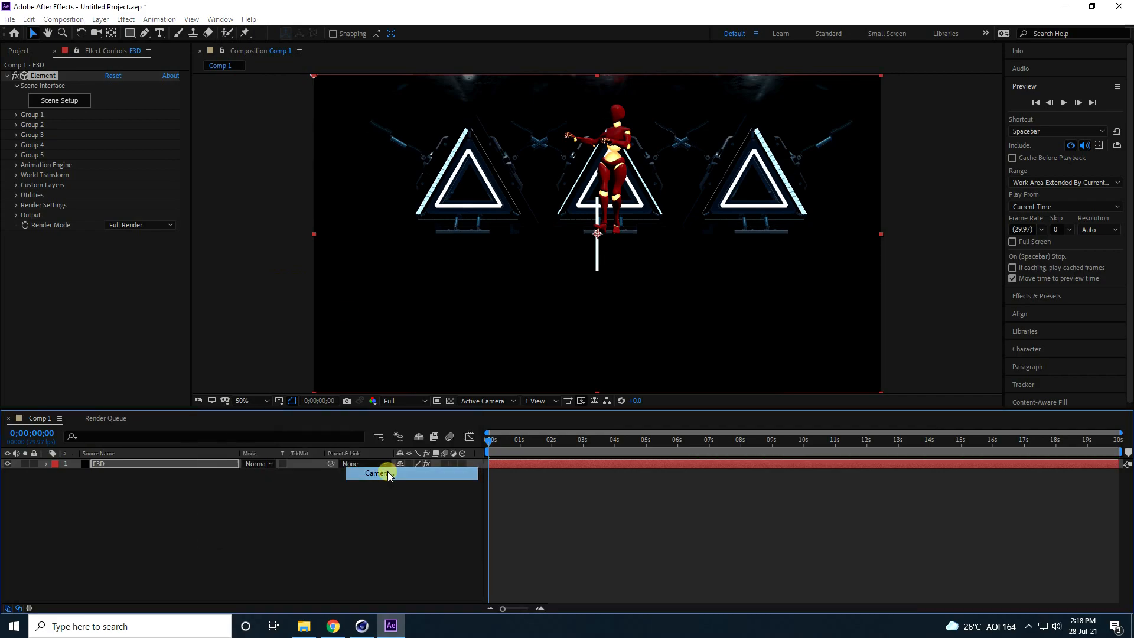
left_click(369, 486)
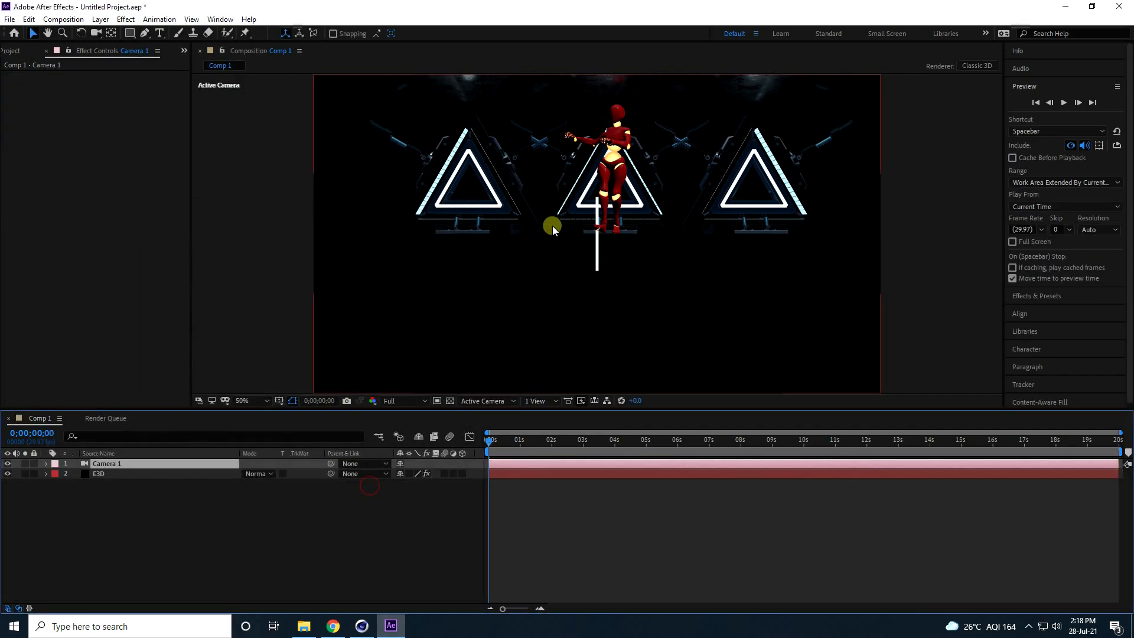
left_click_drag(593, 208, 620, 225)
left_click(199, 555)
Set the Group 2 replicator shape to Ring in the E3D layer's Element effect.
left_click(98, 475)
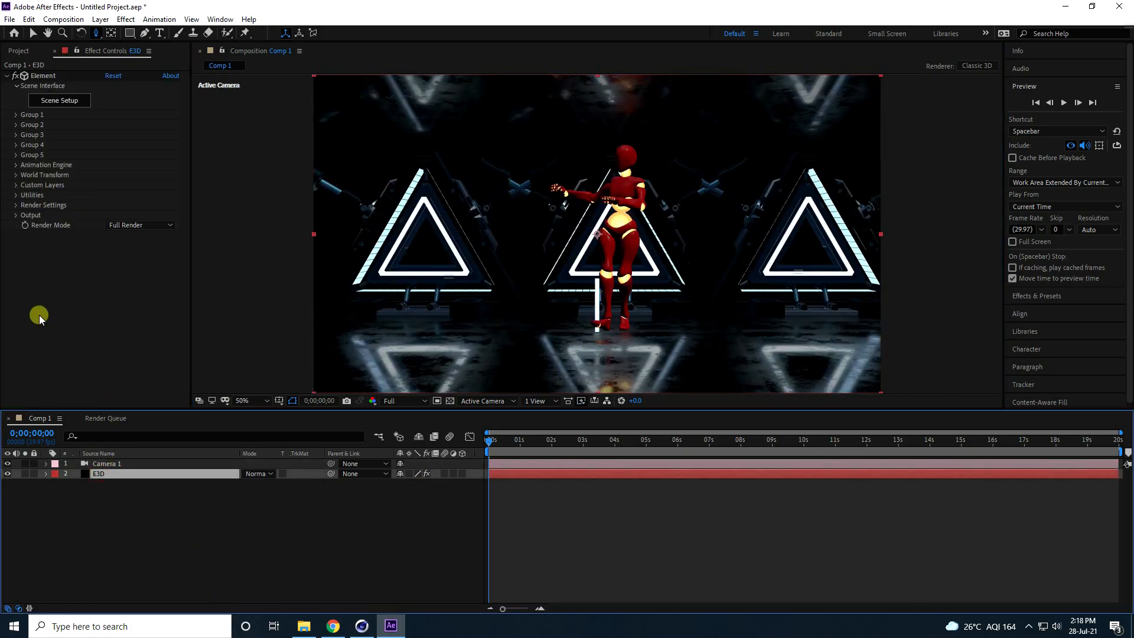
left_click(16, 125)
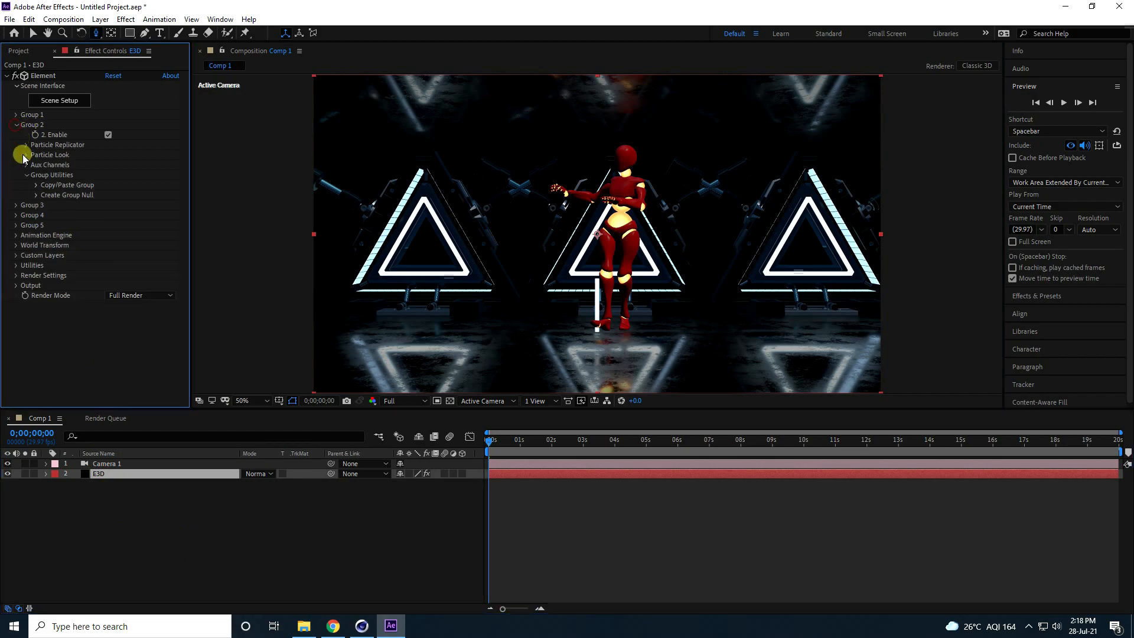
left_click(26, 145)
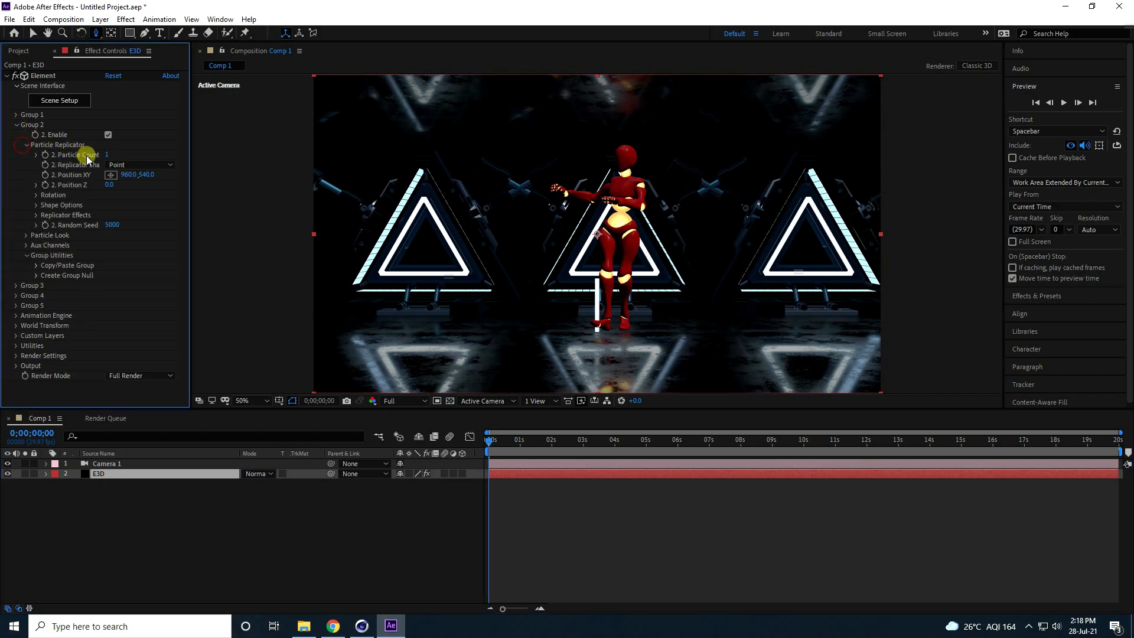
left_click(147, 164)
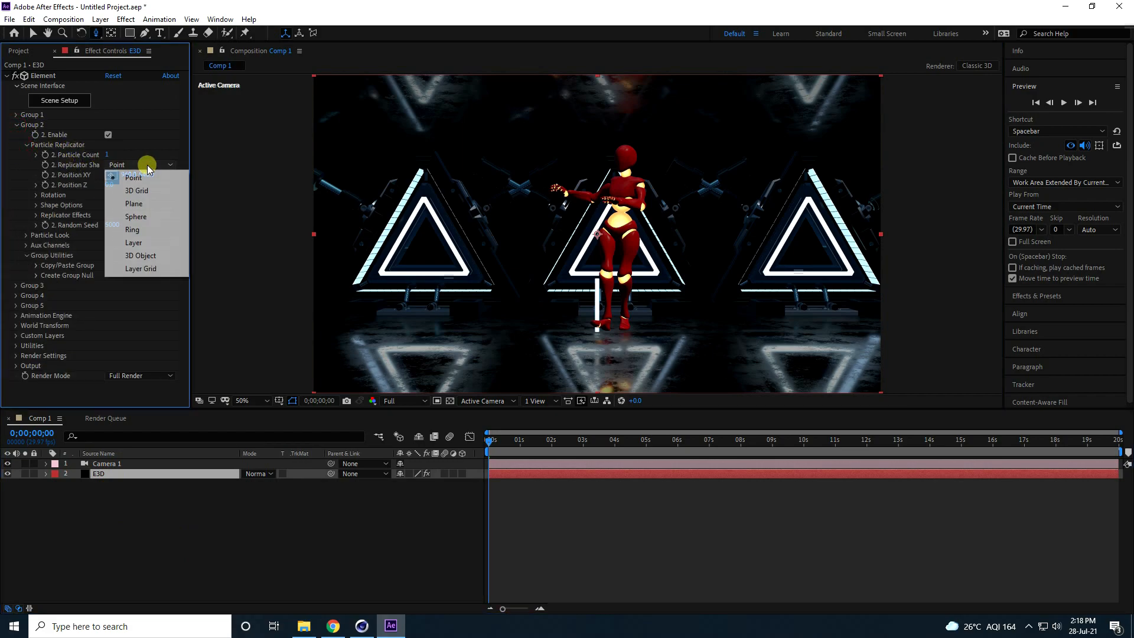
left_click(133, 230)
Set the Group 2 particle count to 50 and the shape scale to 20.
left_click_drag(108, 155, 127, 152)
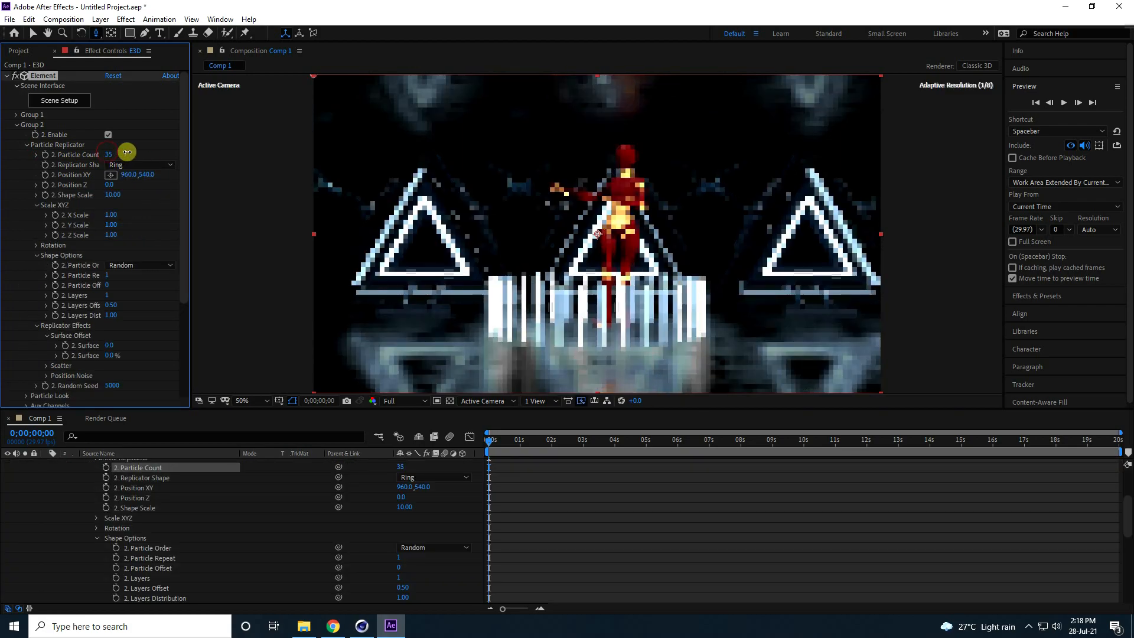
left_click(144, 152)
type("50")
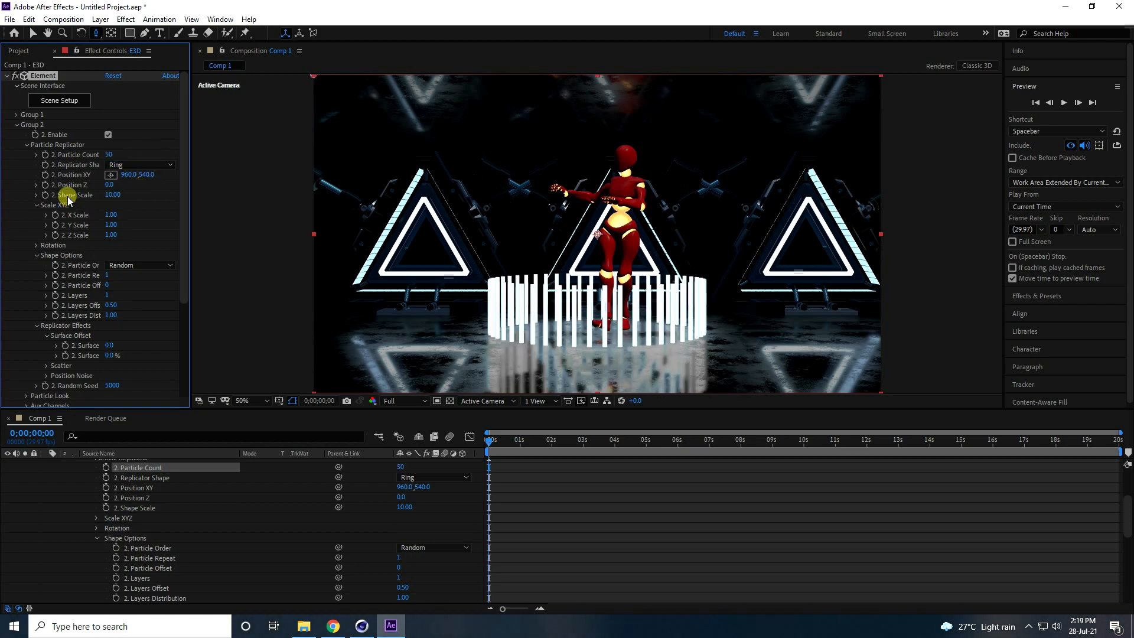
left_click_drag(114, 195, 183, 189)
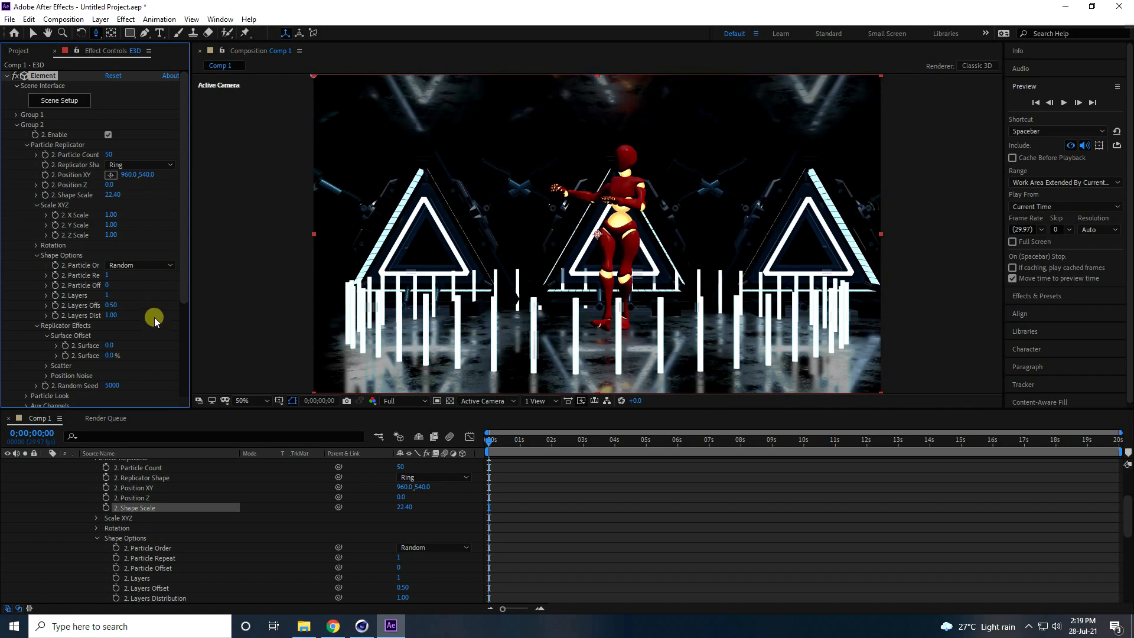
left_click(113, 195)
Keyframe the Group 2 Y rotation from 0° at the first frame to 90° at 0;00;19;29.
left_click_drag(490, 441, 324, 450)
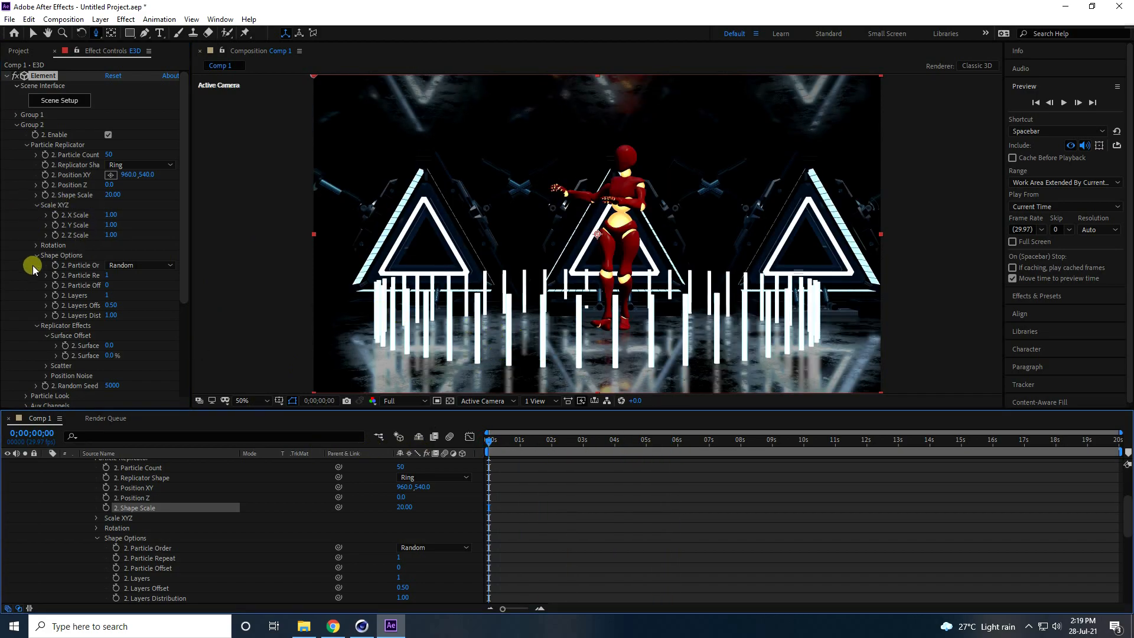
left_click(35, 245)
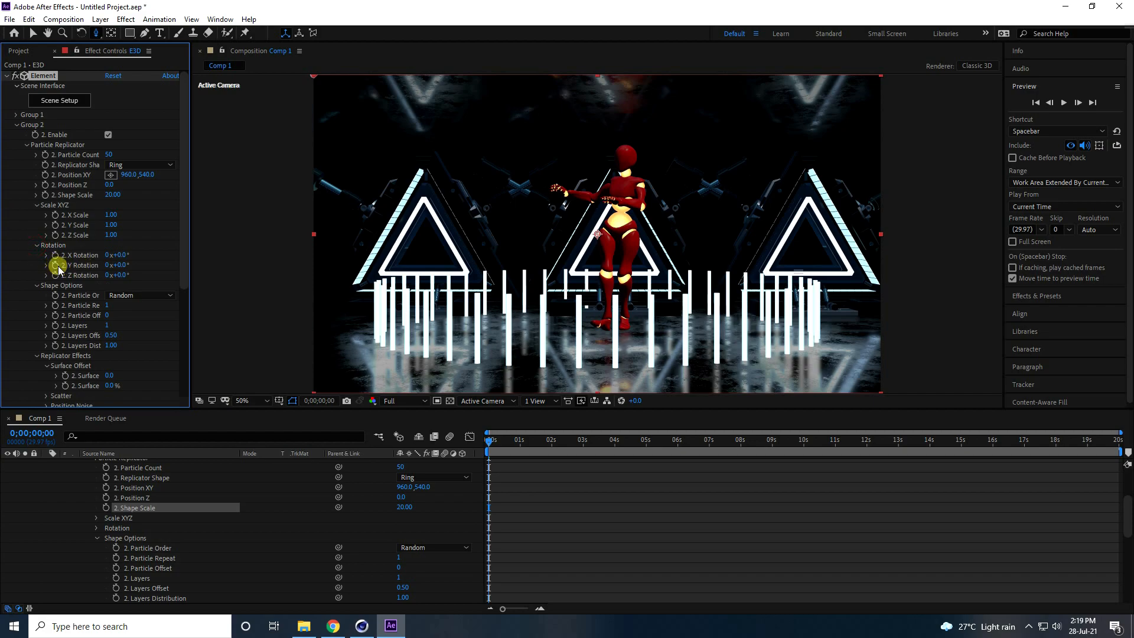
left_click_drag(489, 440, 1096, 442)
left_click_drag(1115, 491, 1119, 489)
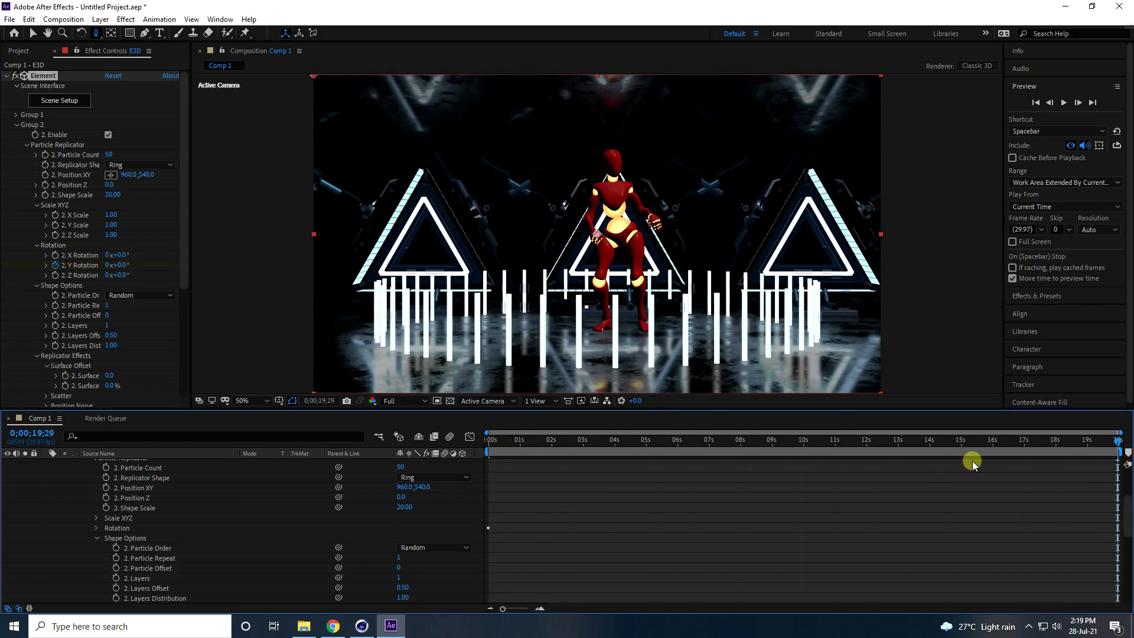
left_click(121, 265)
type("90")
key("Return")
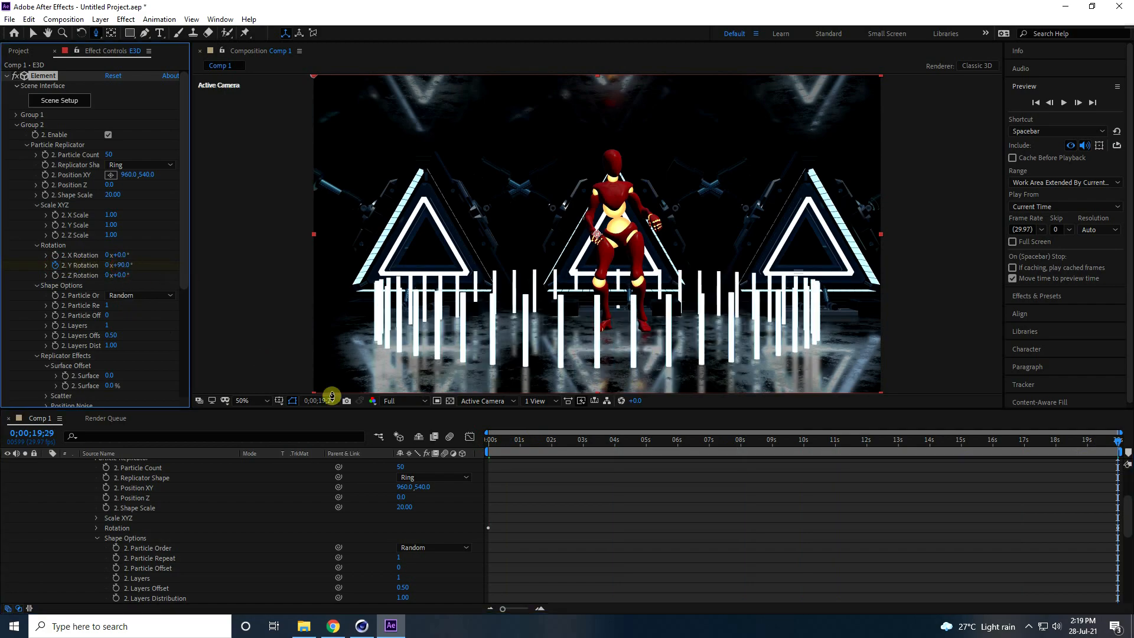
Collapse the E3D layer's properties and preview the animation from the start with the resolution set to Auto.
left_click_drag(495, 443, 440, 445)
scroll(120, 526, "up", 3)
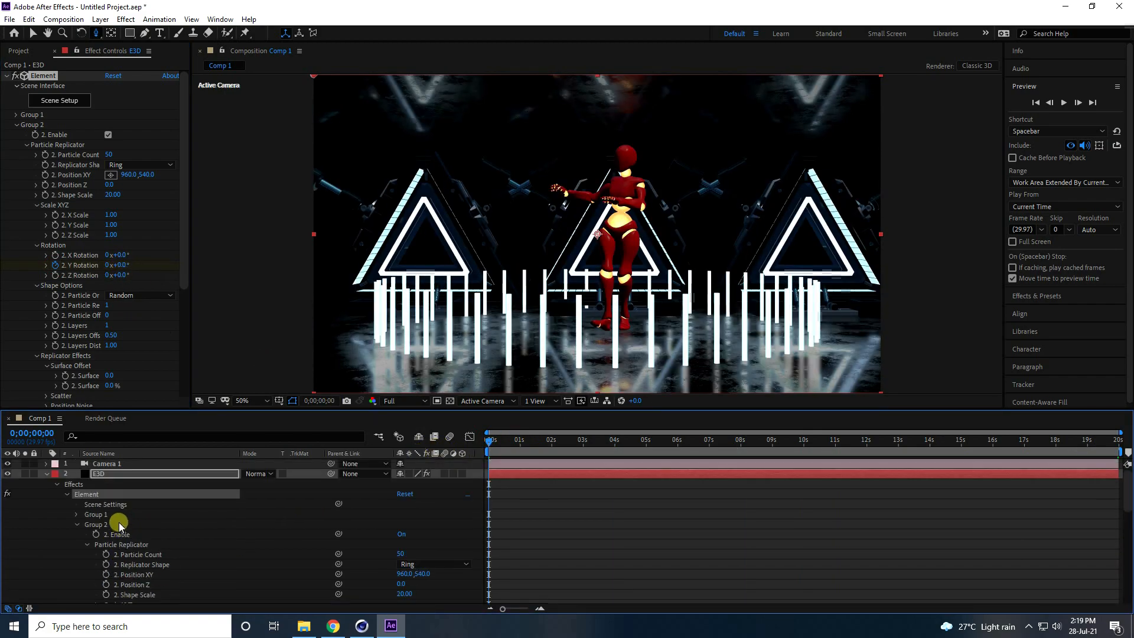
left_click(46, 475)
key("space")
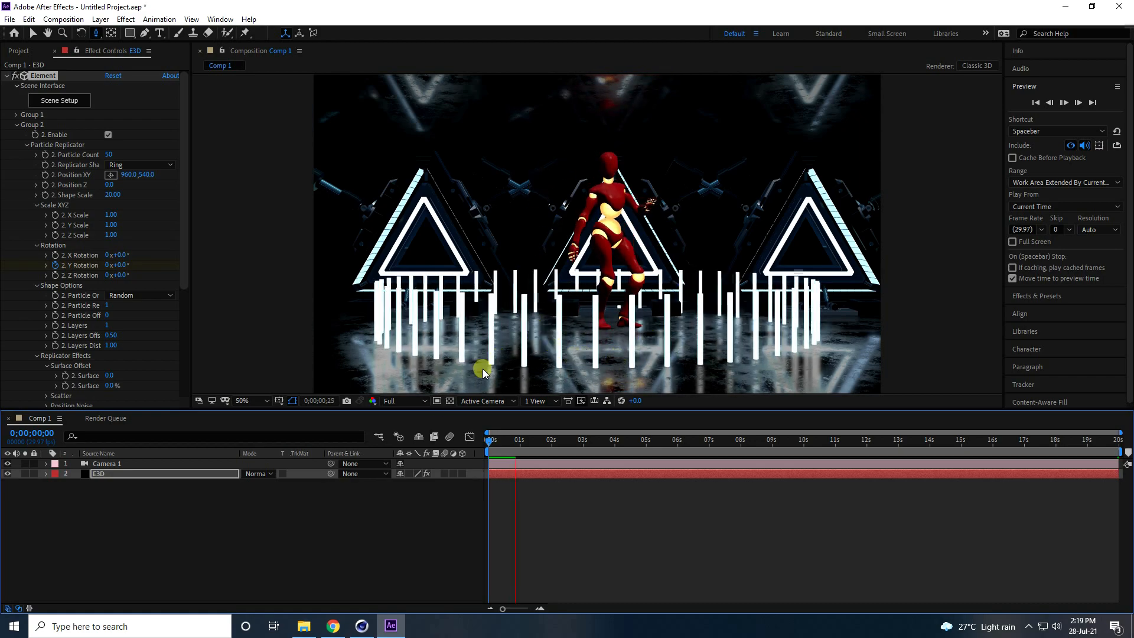
left_click(399, 403)
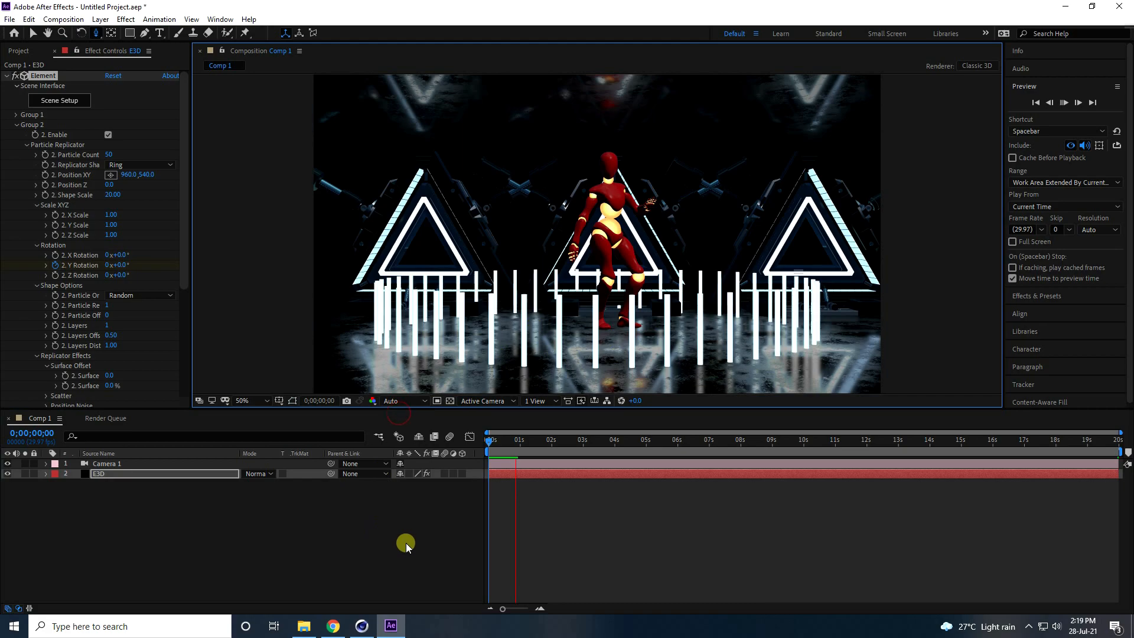
key("space")
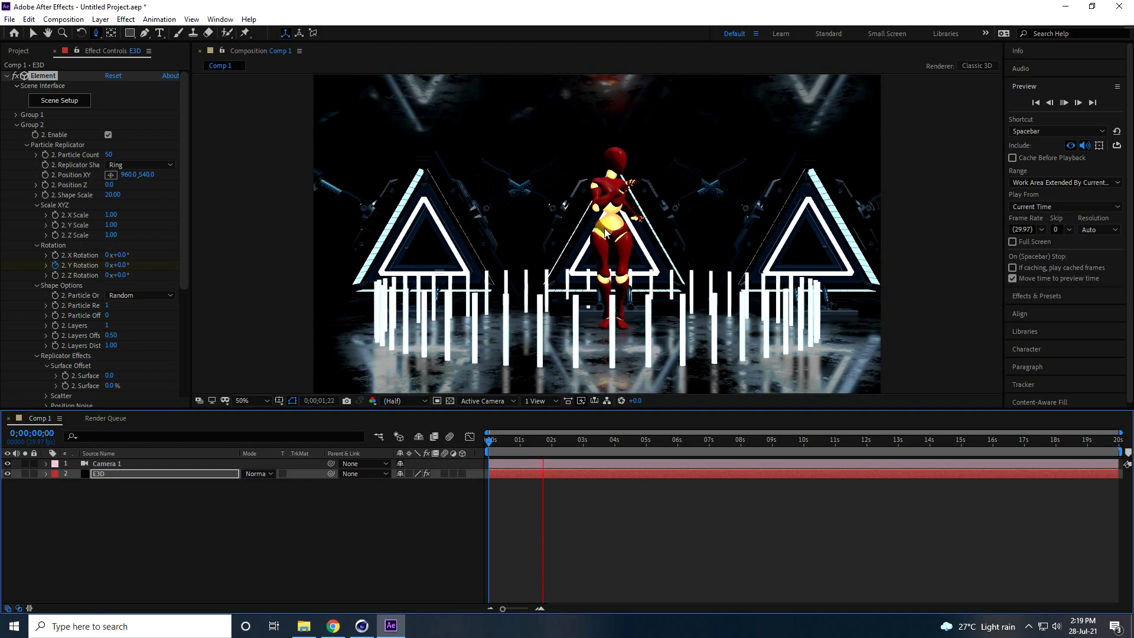
Add a point light to the composition with its color set to red (FF0000).
right_click(327, 540)
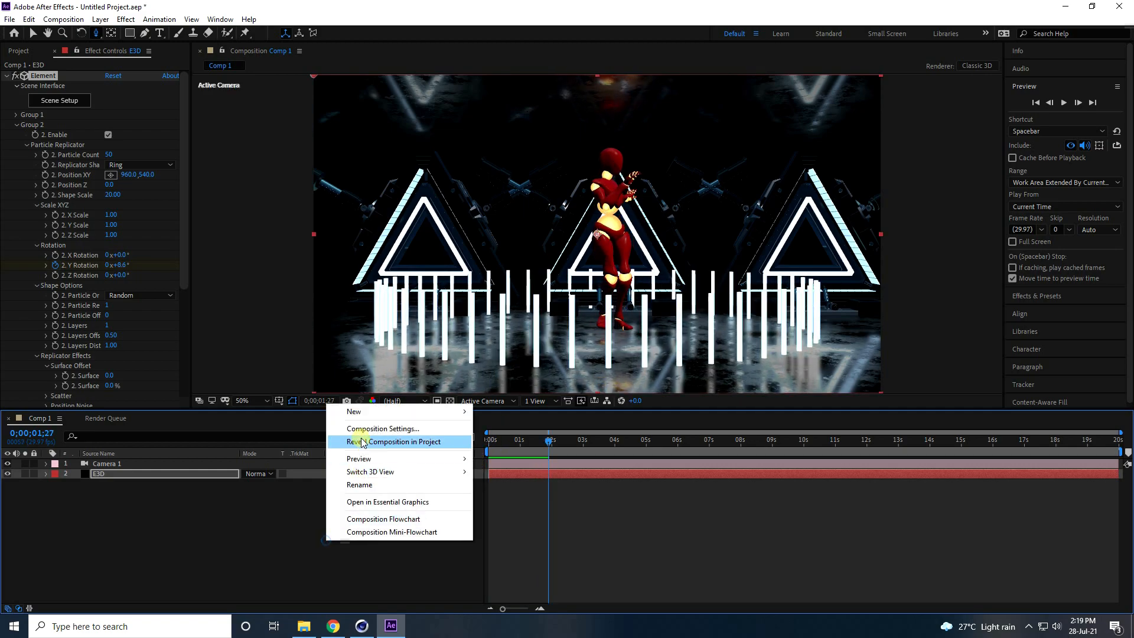
mouse_move(359, 412)
left_click(517, 456)
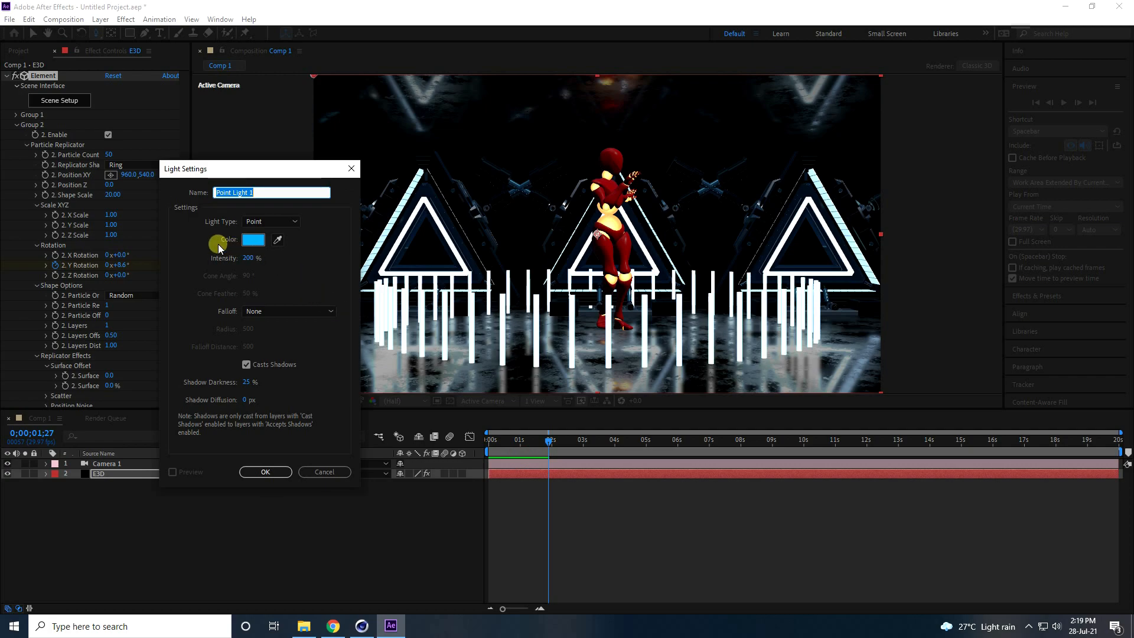
left_click(248, 242)
left_click_drag(269, 328, 190, 280)
left_click_drag(367, 310, 397, 250)
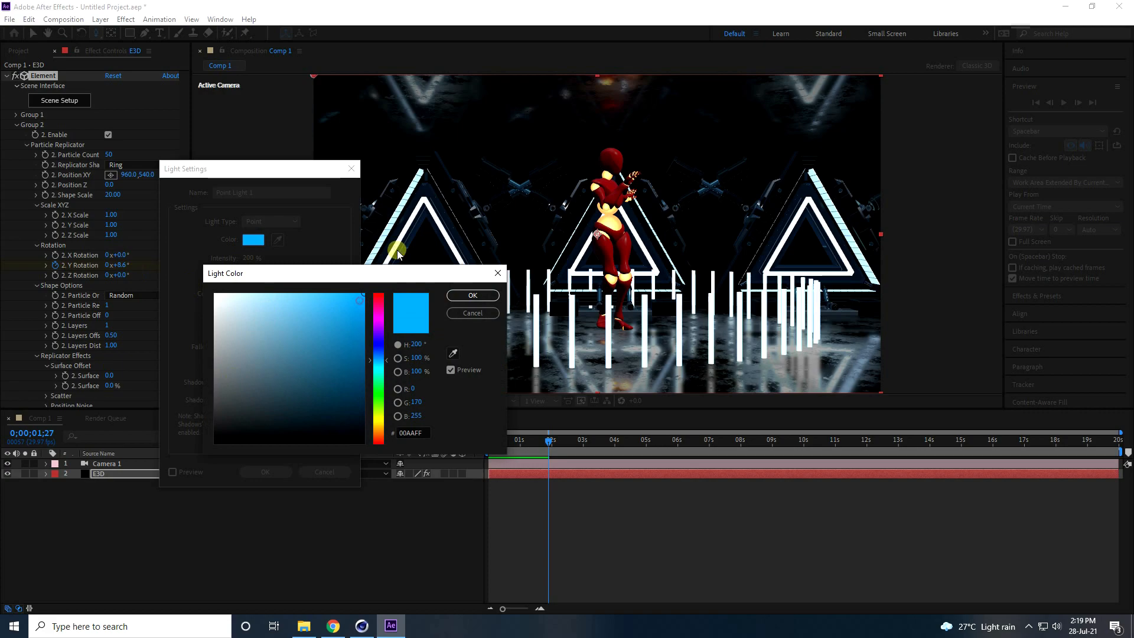
left_click_drag(379, 328, 398, 260)
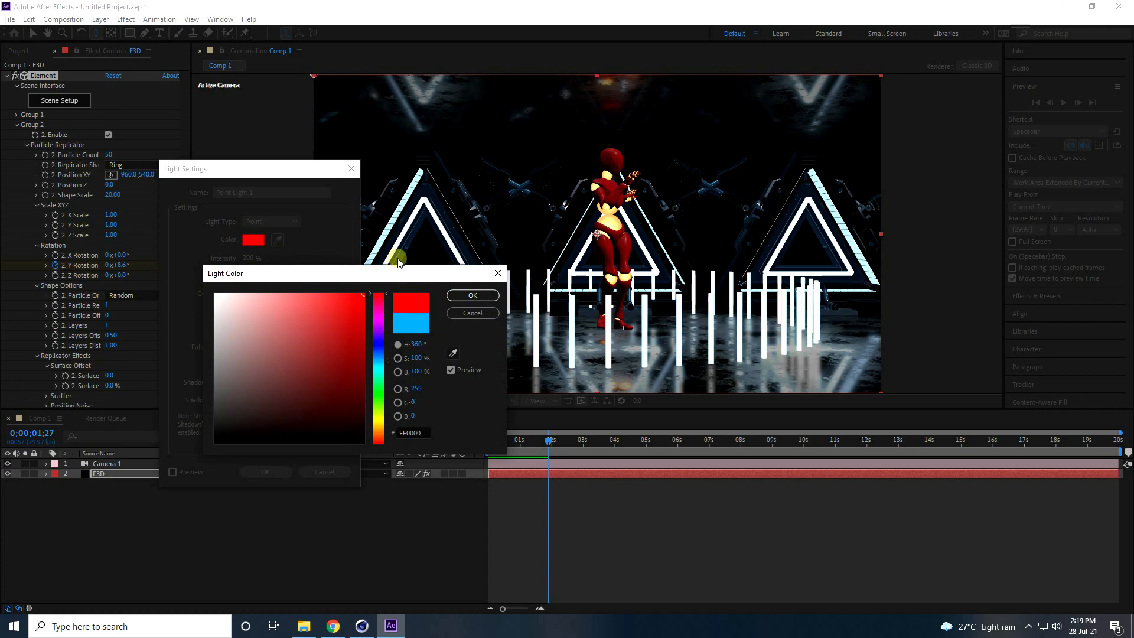
left_click(473, 295)
left_click(267, 470)
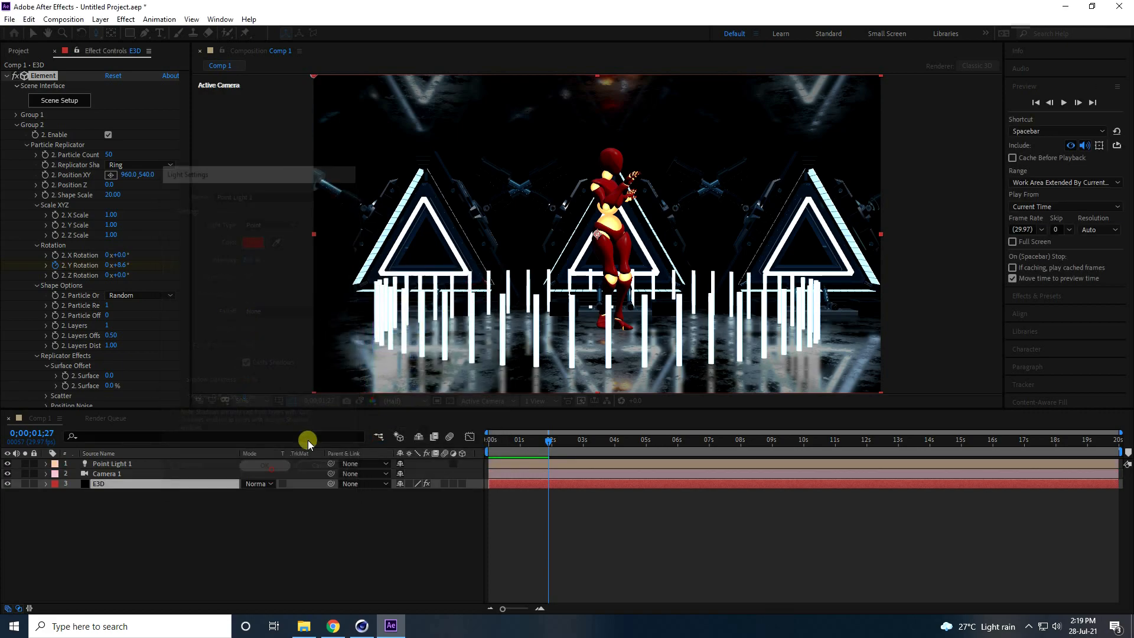
Position the red point light to the left of the character and raise it above the floor.
left_click(33, 33)
left_click_drag(677, 337, 608, 327)
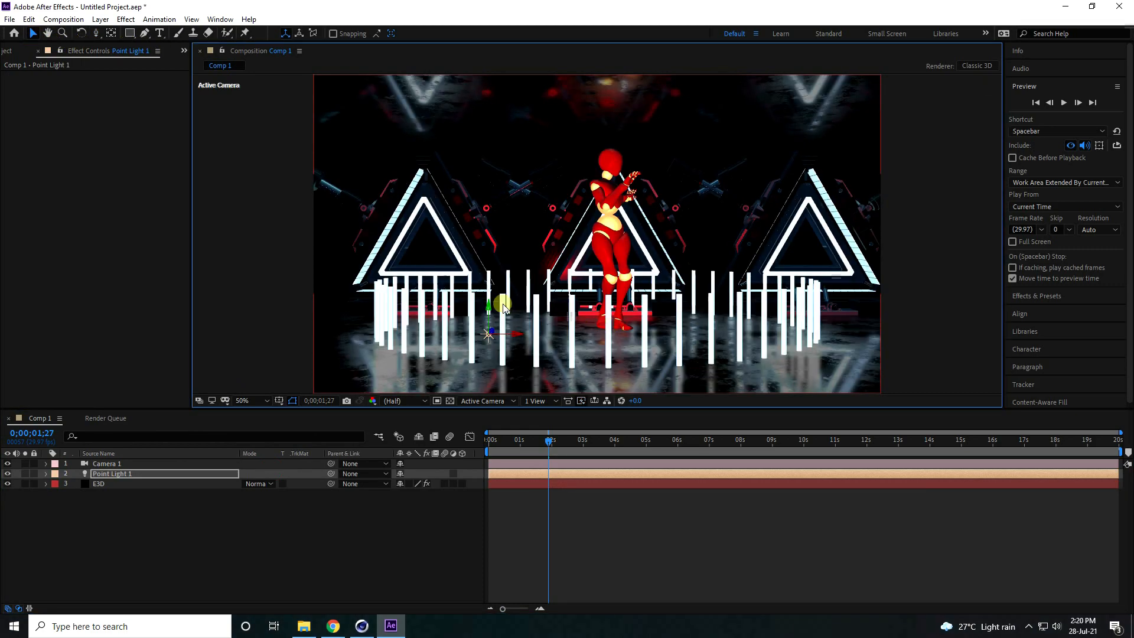
left_click_drag(488, 301, 488, 272)
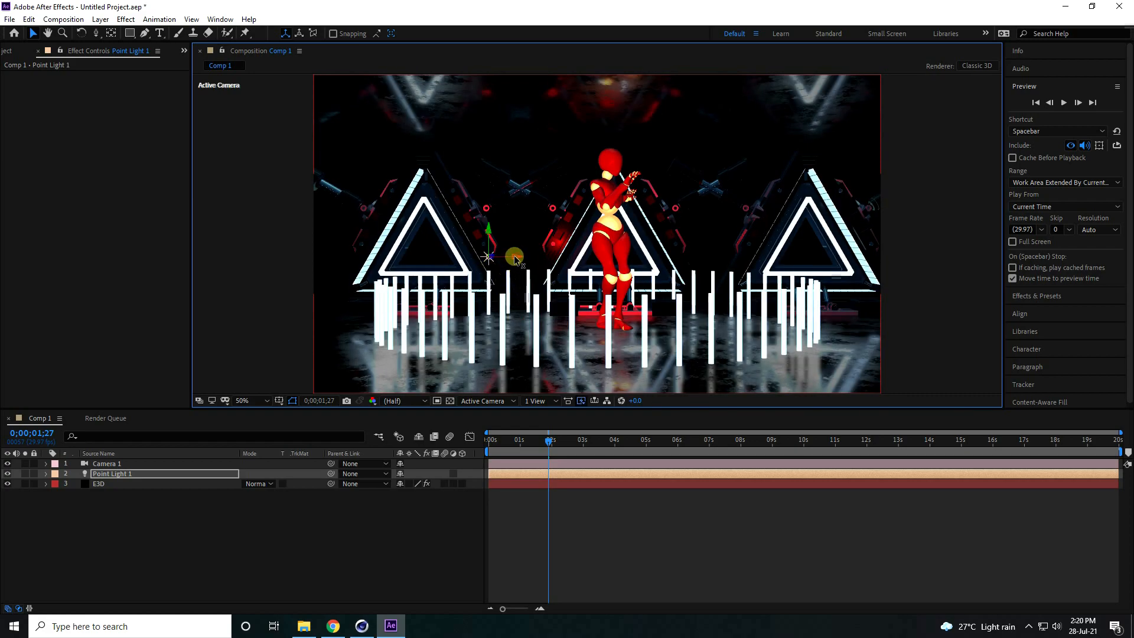
Duplicate the point light and move the copy along the X axis to the character's right side in the frame.
left_click(142, 516)
left_click(112, 475)
key("ctrl+d")
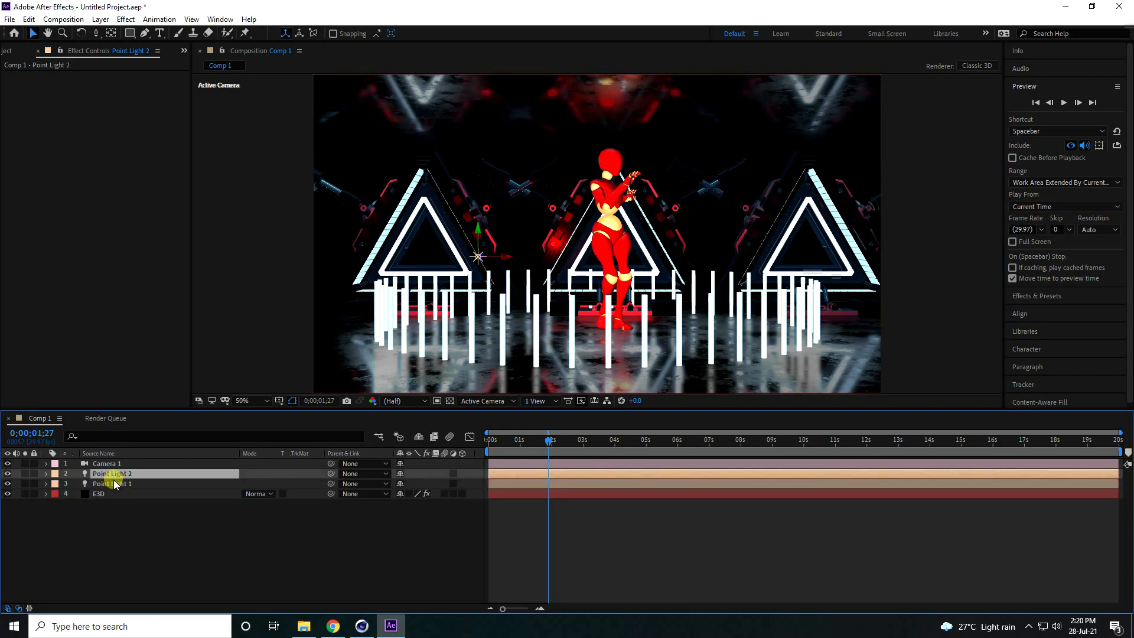
left_click_drag(508, 256, 719, 256)
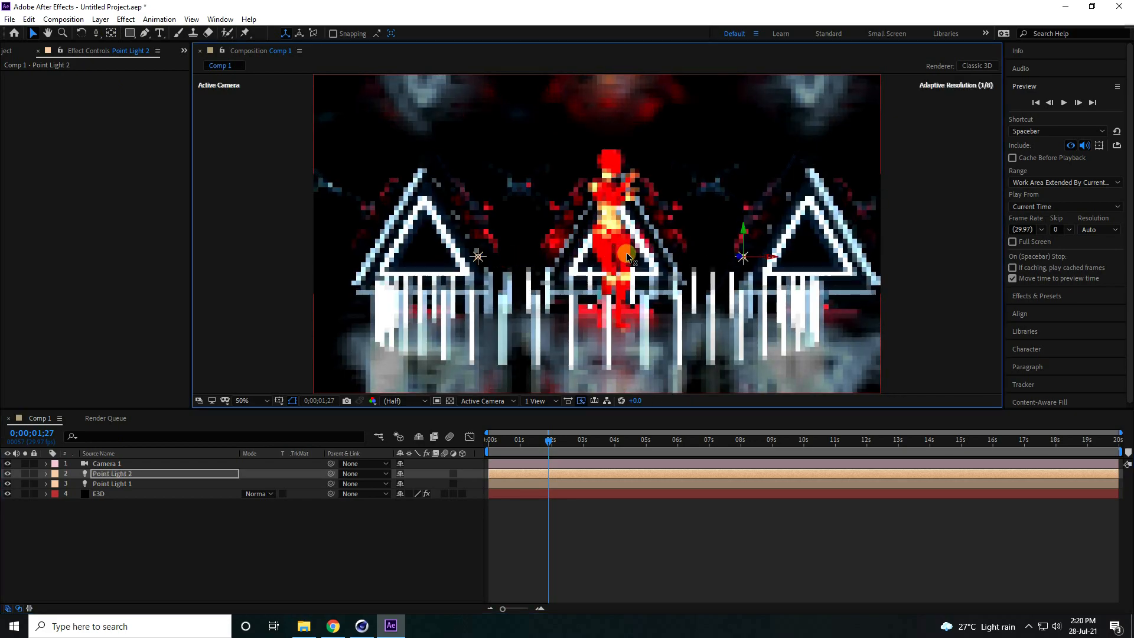
Change the second point light's color to light blue (00A8FF) and raise the light higher above the floor.
left_click(101, 19)
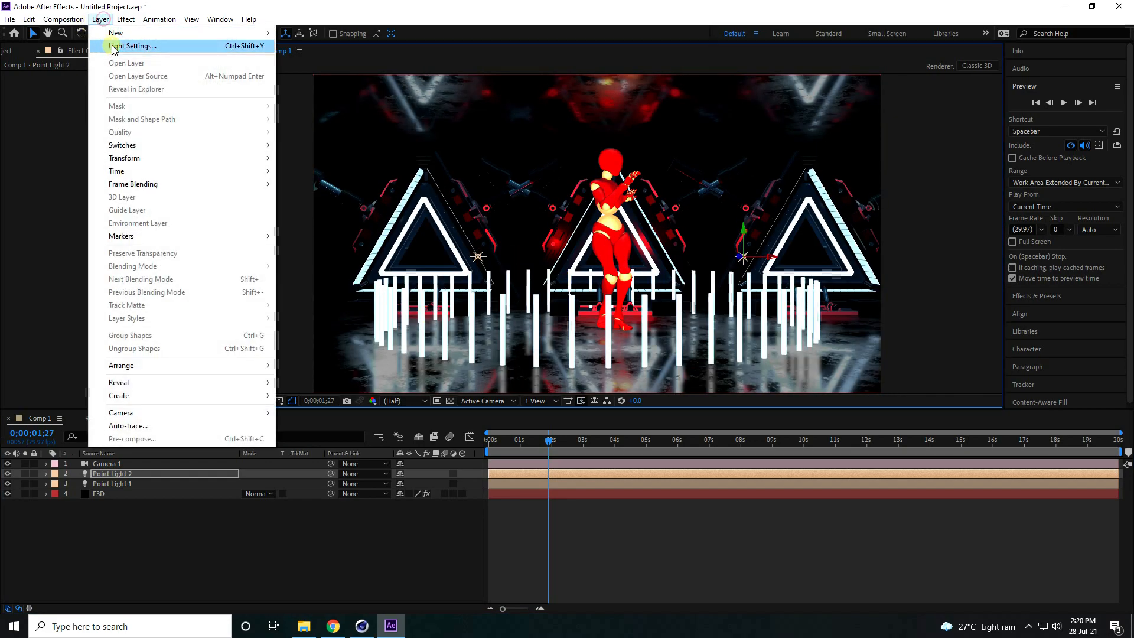
left_click(126, 45)
left_click(253, 239)
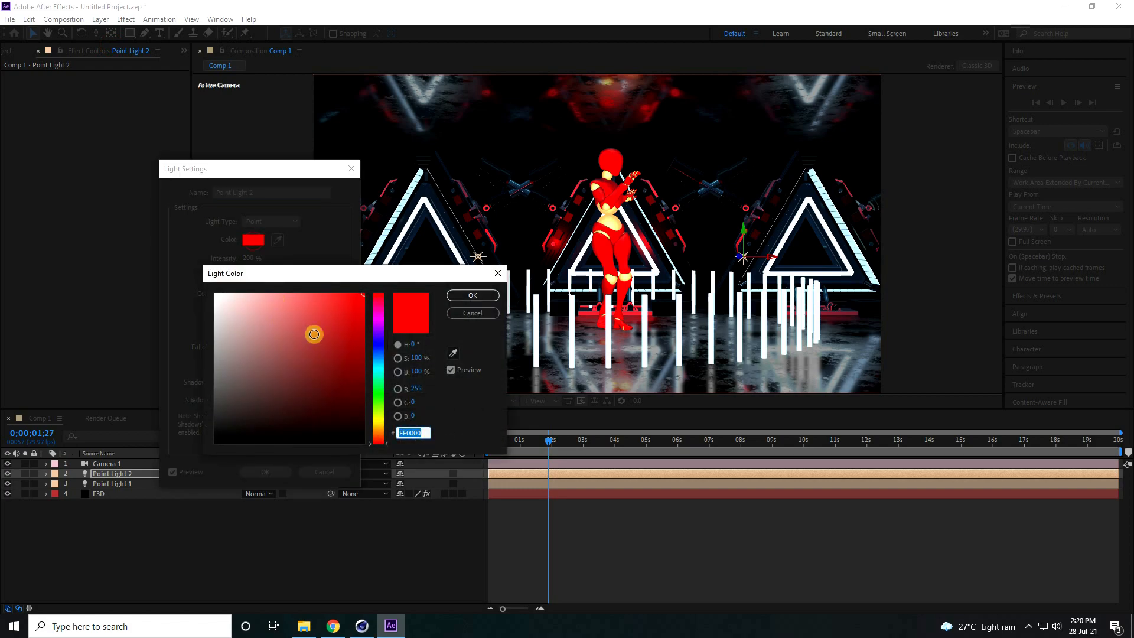
left_click_drag(371, 342, 382, 359)
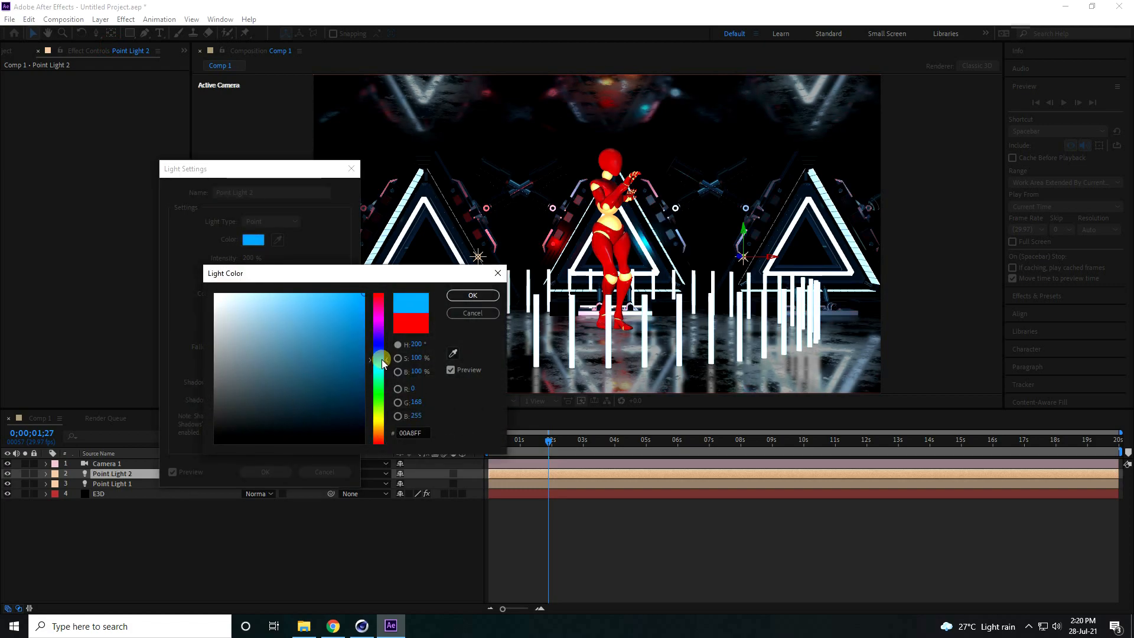
left_click(472, 295)
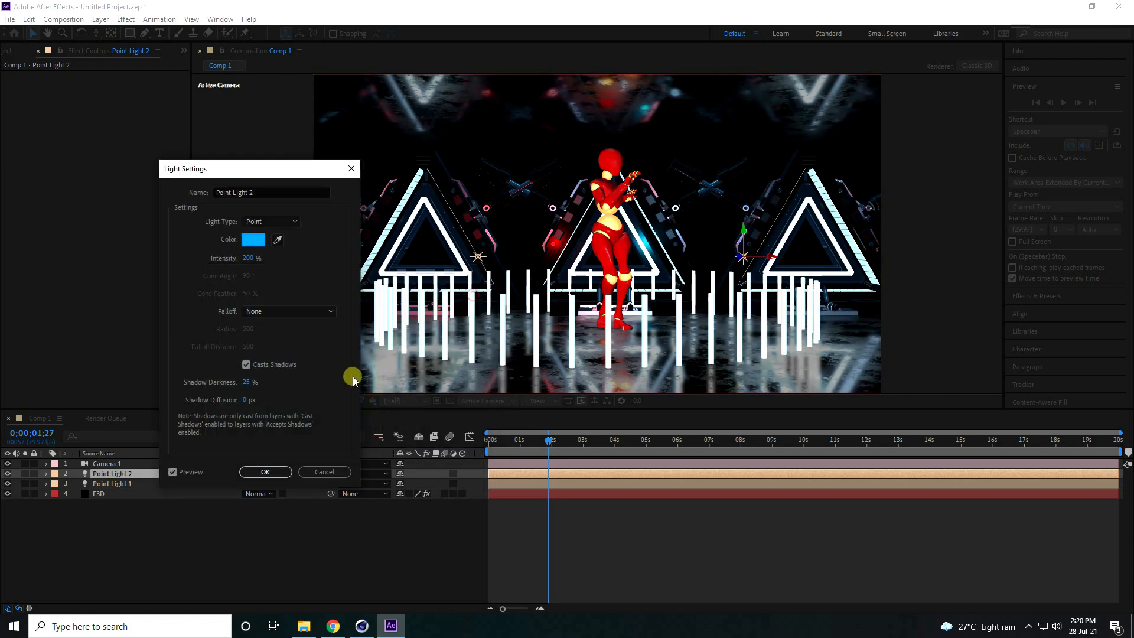
left_click(265, 472)
left_click_drag(745, 232, 744, 163)
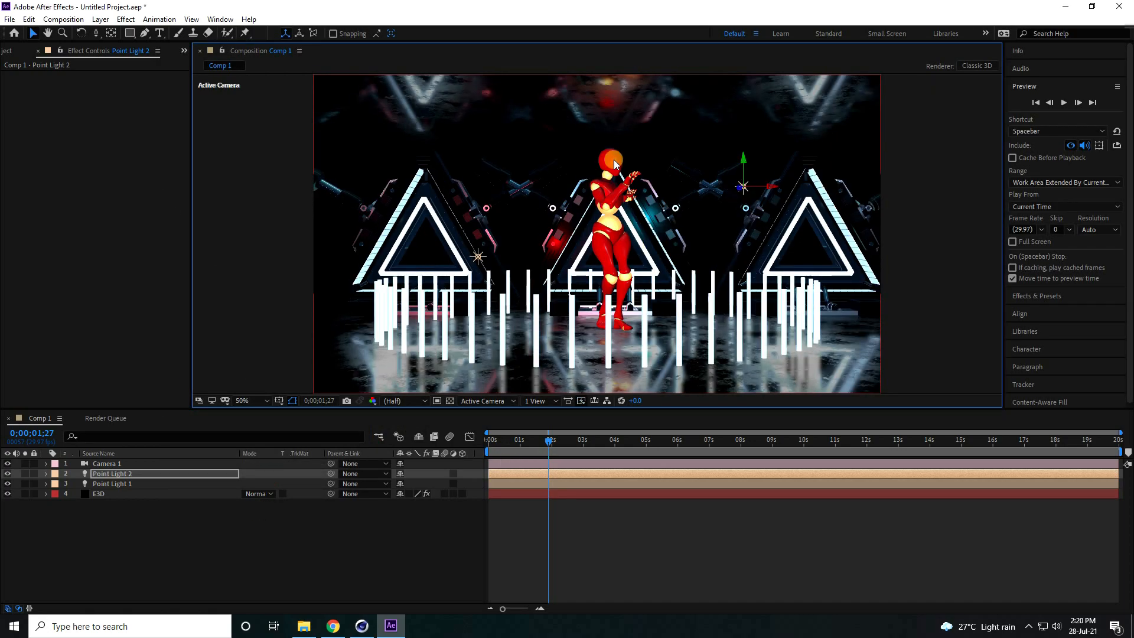
left_click(219, 561)
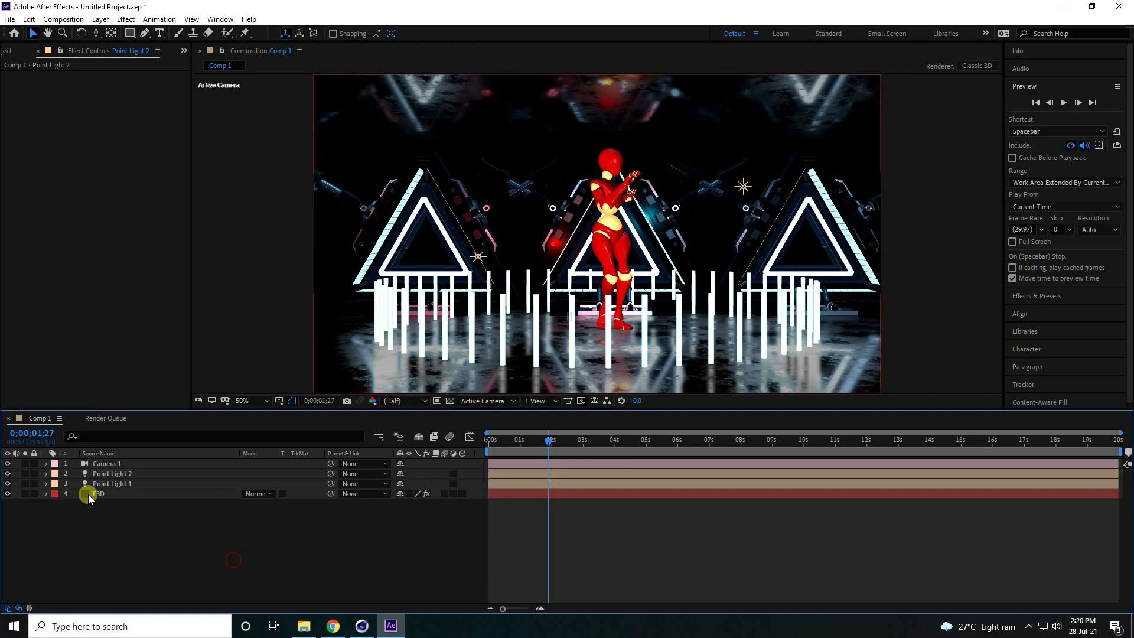
Add the Aqua lighting preset in the Element effect's render settings on the E3D layer.
left_click(115, 494)
left_click(17, 125)
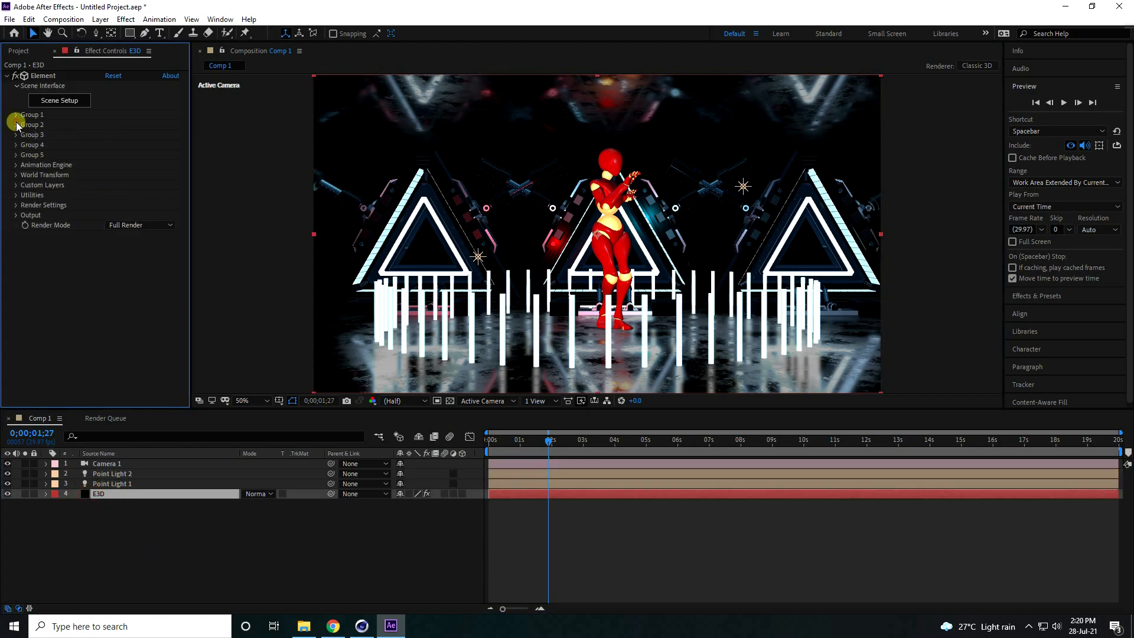
left_click(16, 205)
left_click(26, 225)
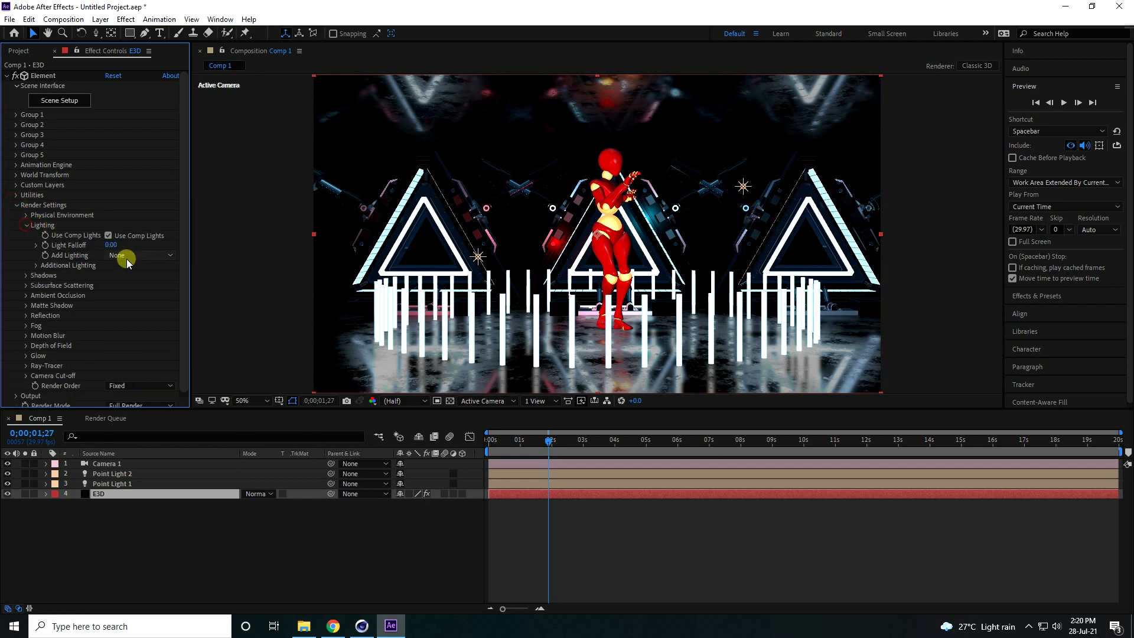
left_click(147, 255)
left_click(153, 452)
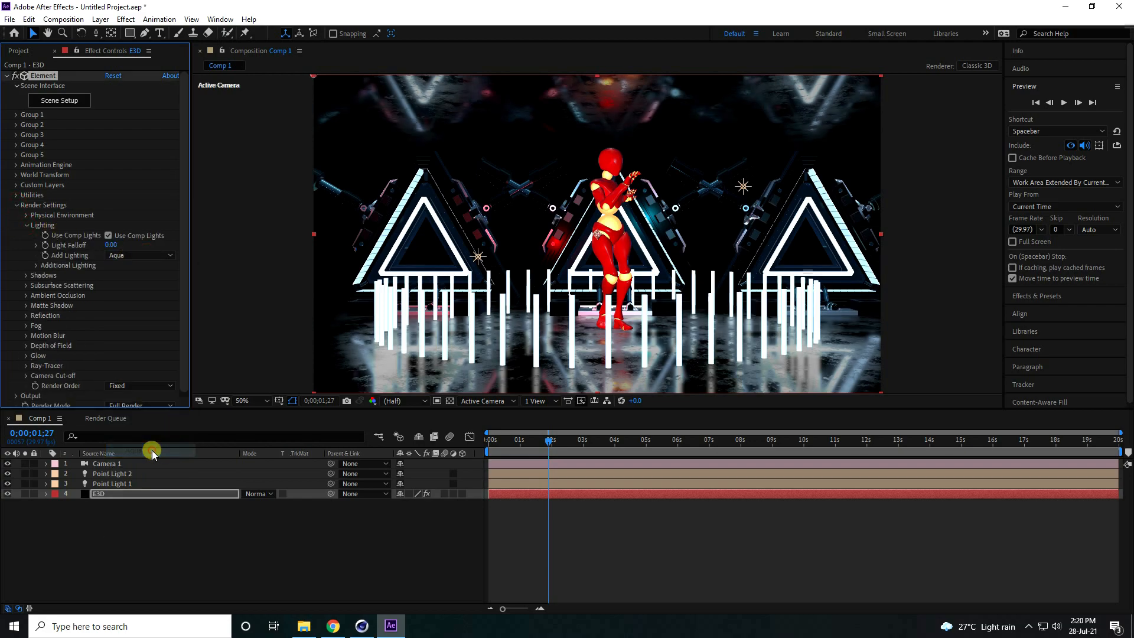
left_click(27, 225)
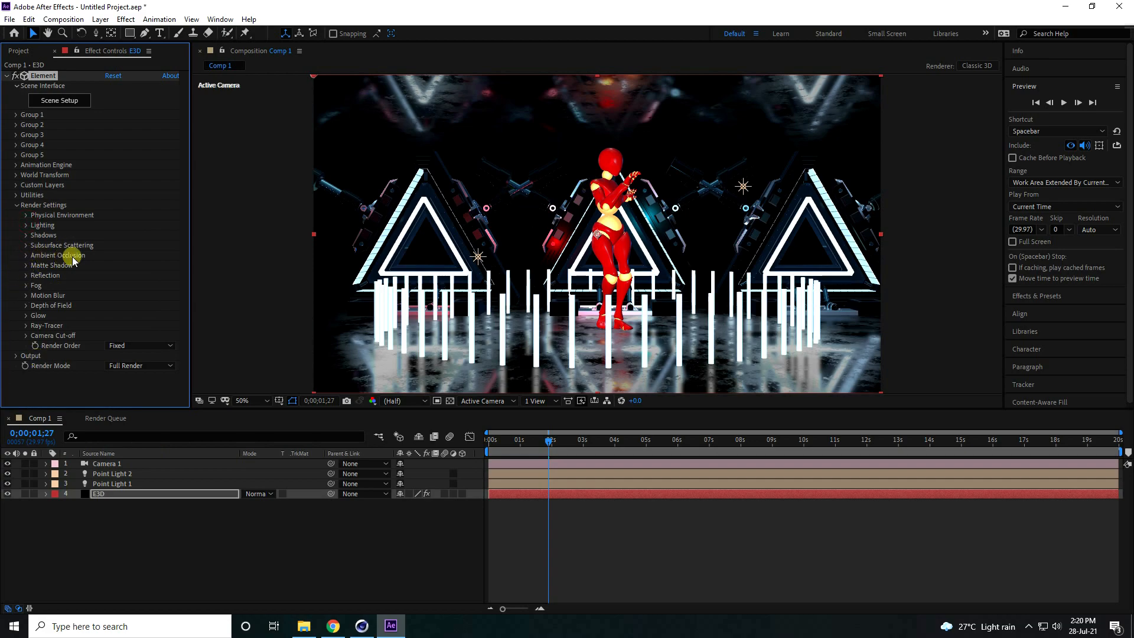
Enable SSAO ambient occlusion in the Element render settings with High quality and an intensity of 10.
left_click(26, 256)
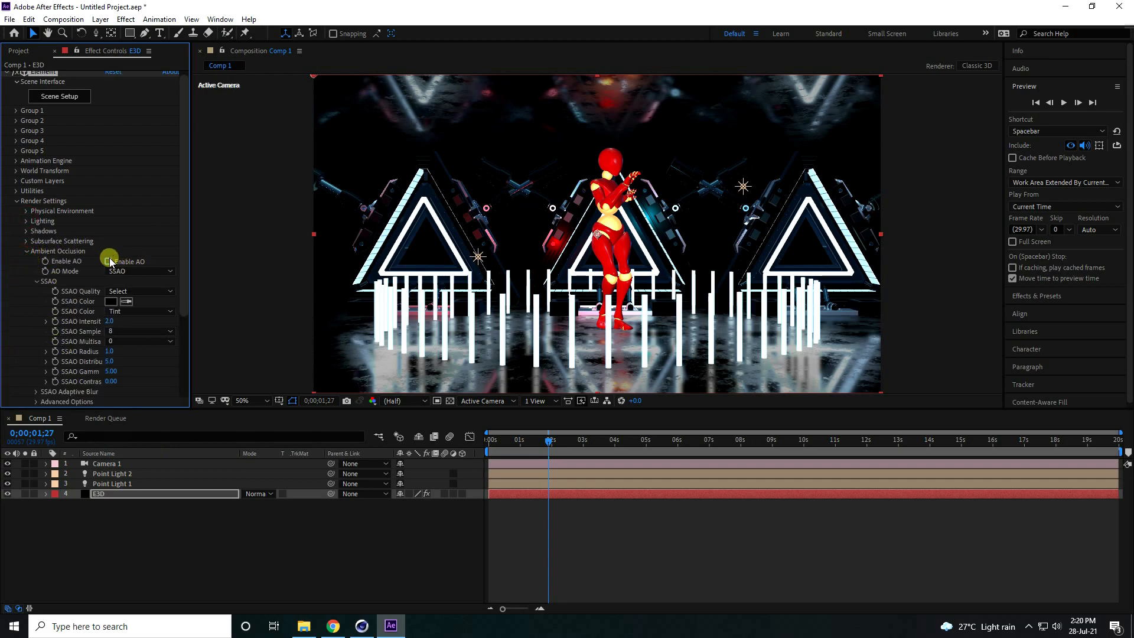
left_click(140, 291)
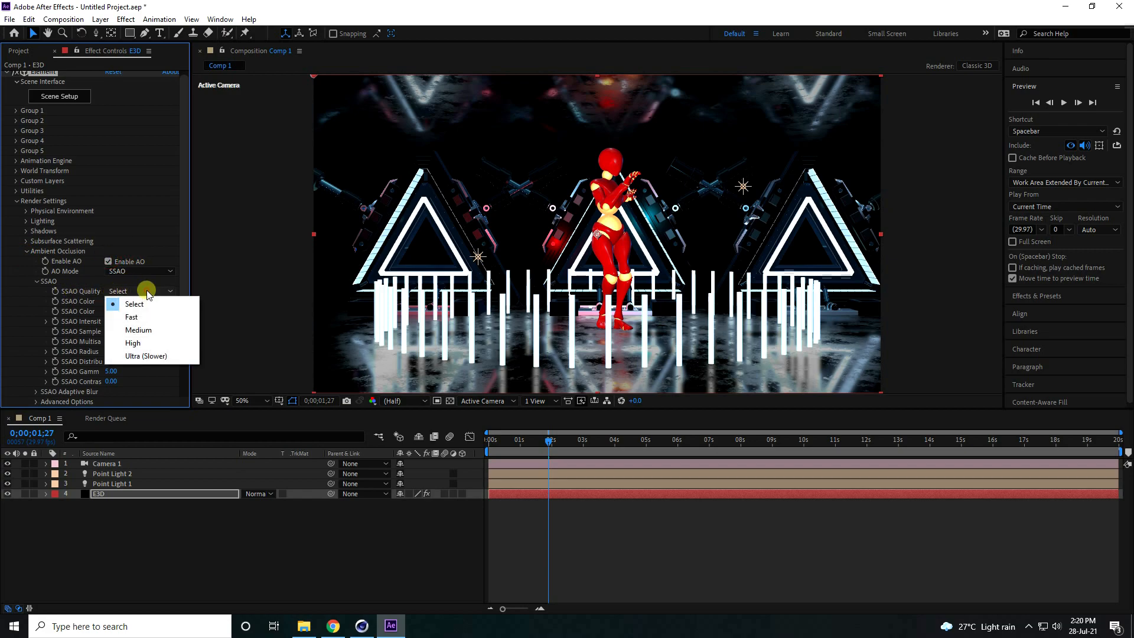
left_click(145, 341)
left_click(110, 321)
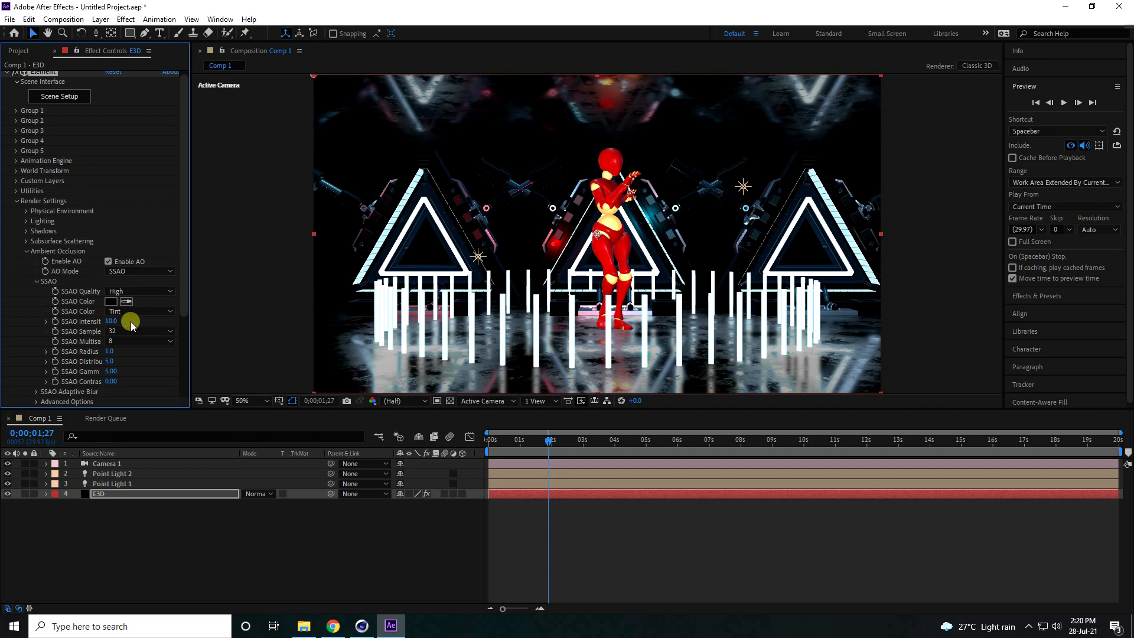
left_click(26, 251)
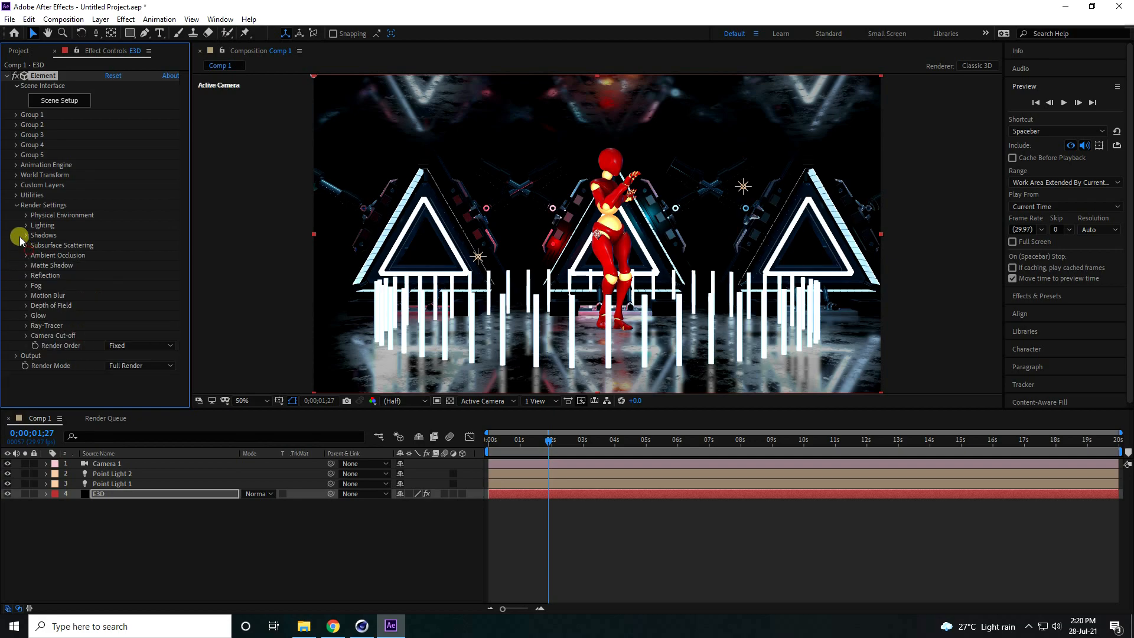
left_click(16, 206)
Preview the dance animation from the current time and return the playhead to the start of the composition.
left_click(231, 548)
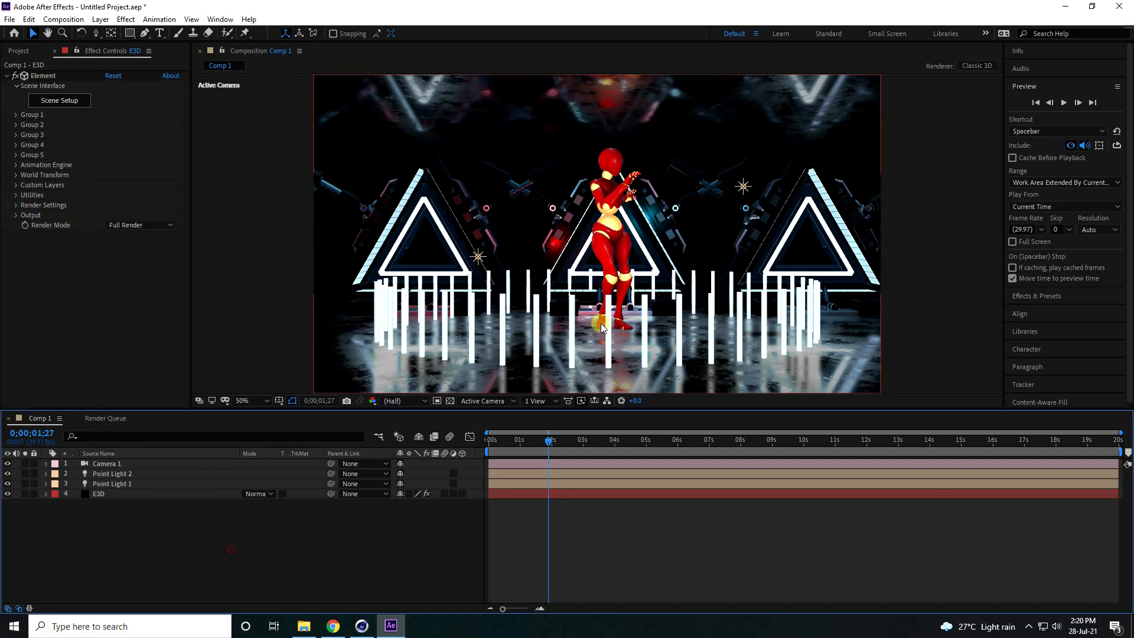
key("space")
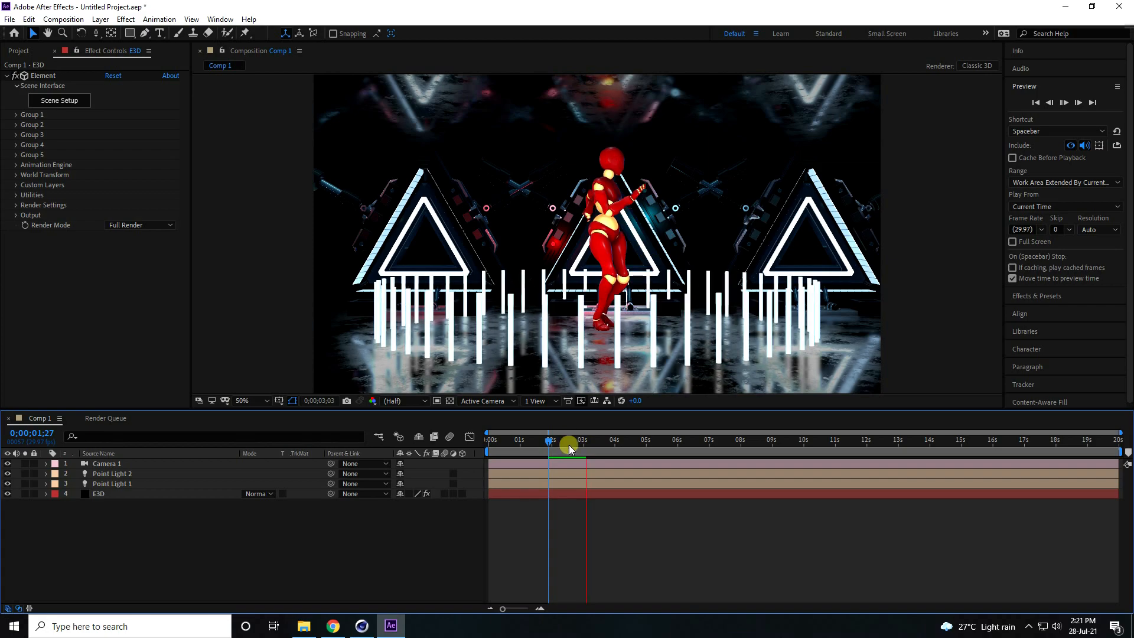
left_click_drag(583, 447, 380, 456)
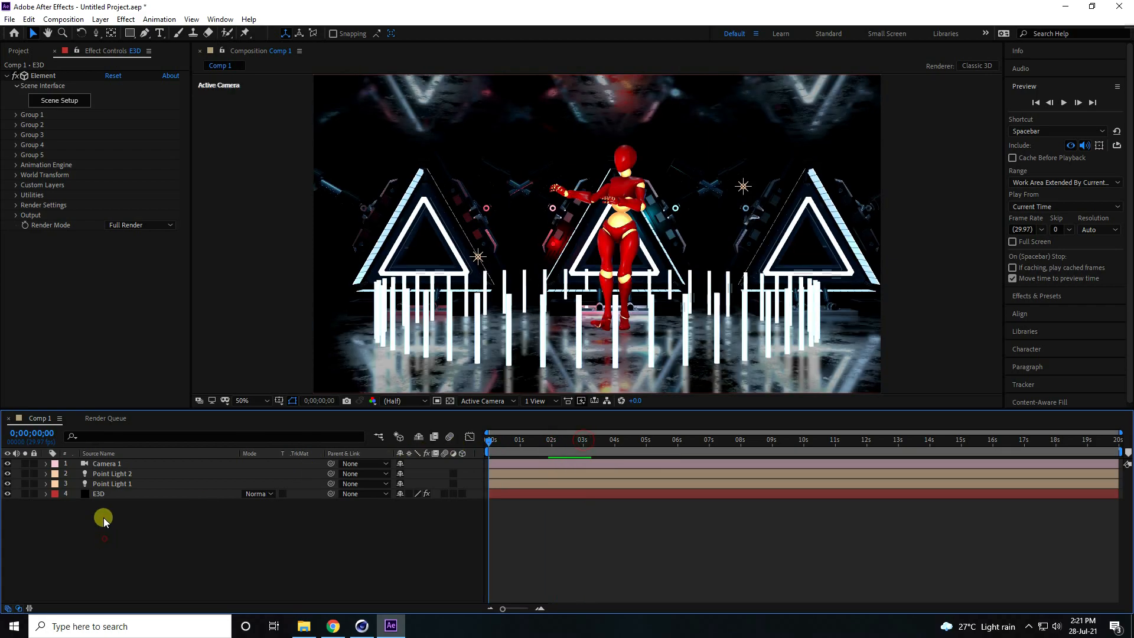
Duplicate the E3D layer and apply the Stylize Glow effect to the upper copy.
left_click(95, 495)
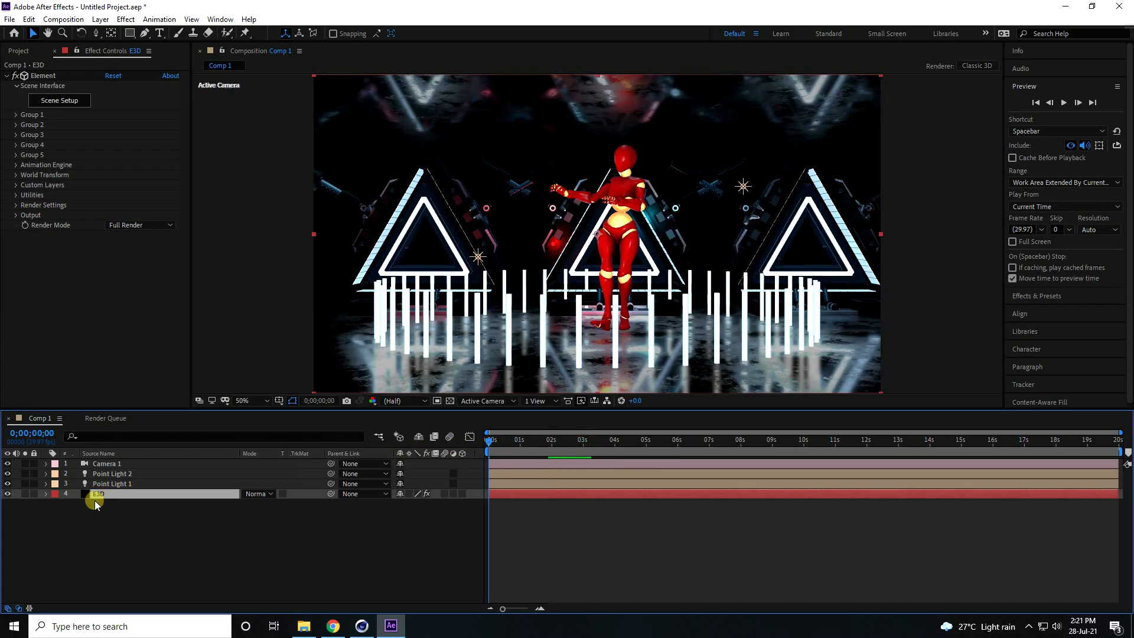
key("ctrl+d")
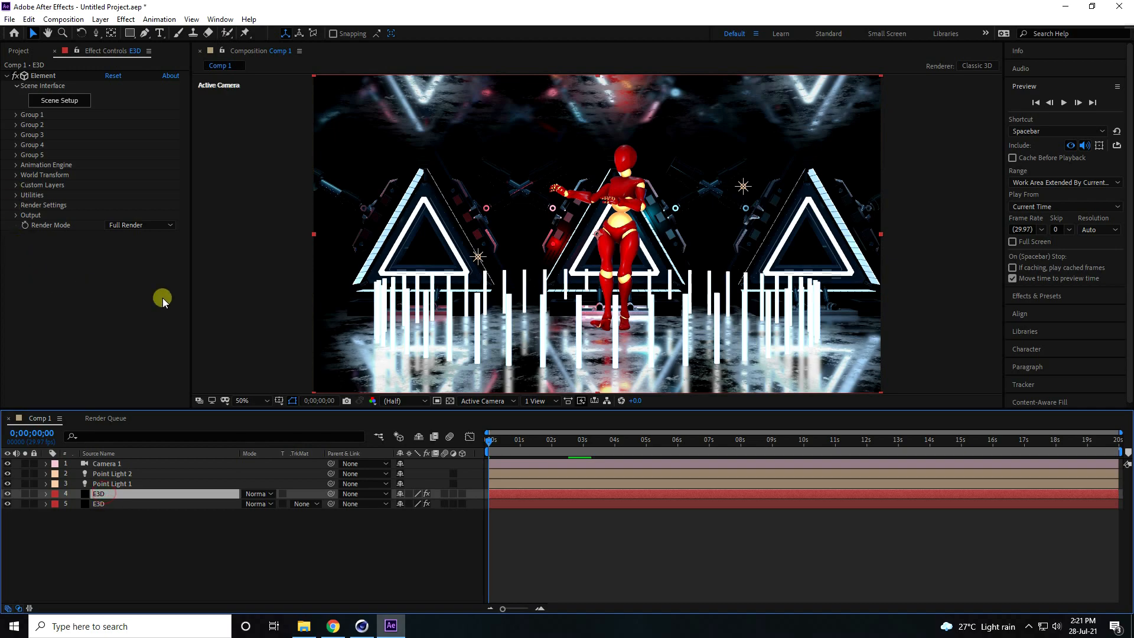
left_click(1042, 298)
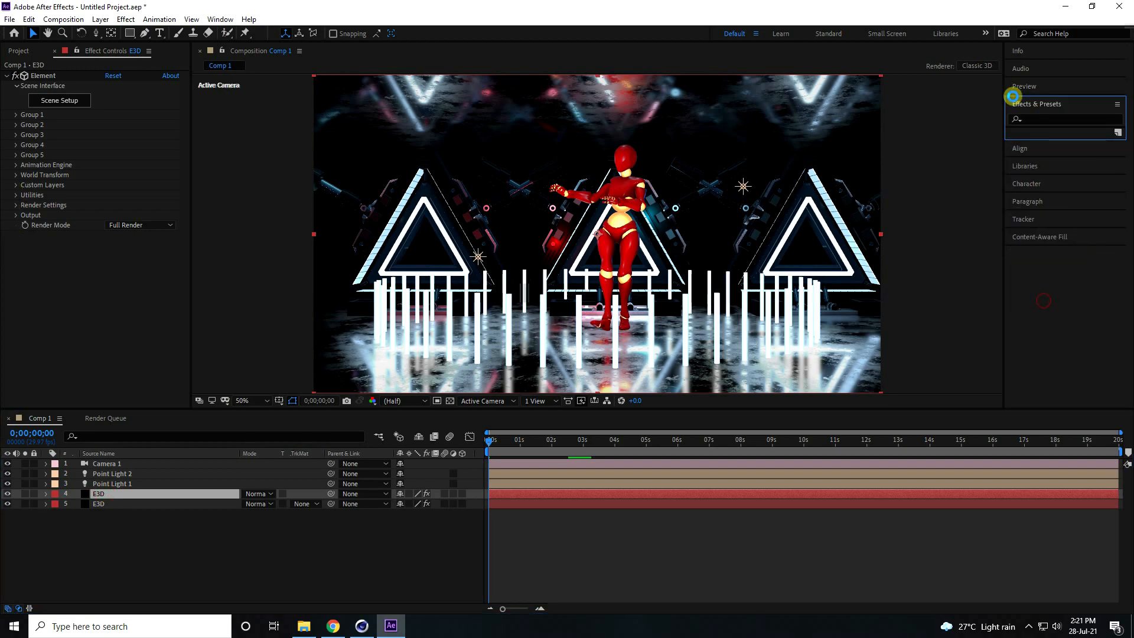
left_click(1054, 120)
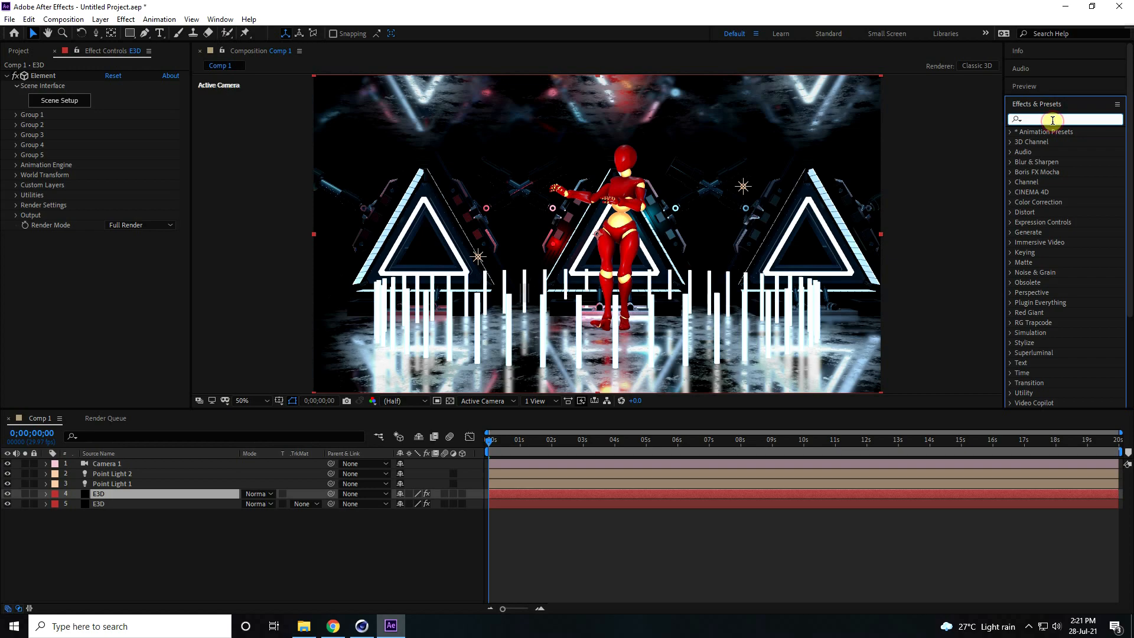
type("glow")
left_click_drag(1054, 233, 89, 304)
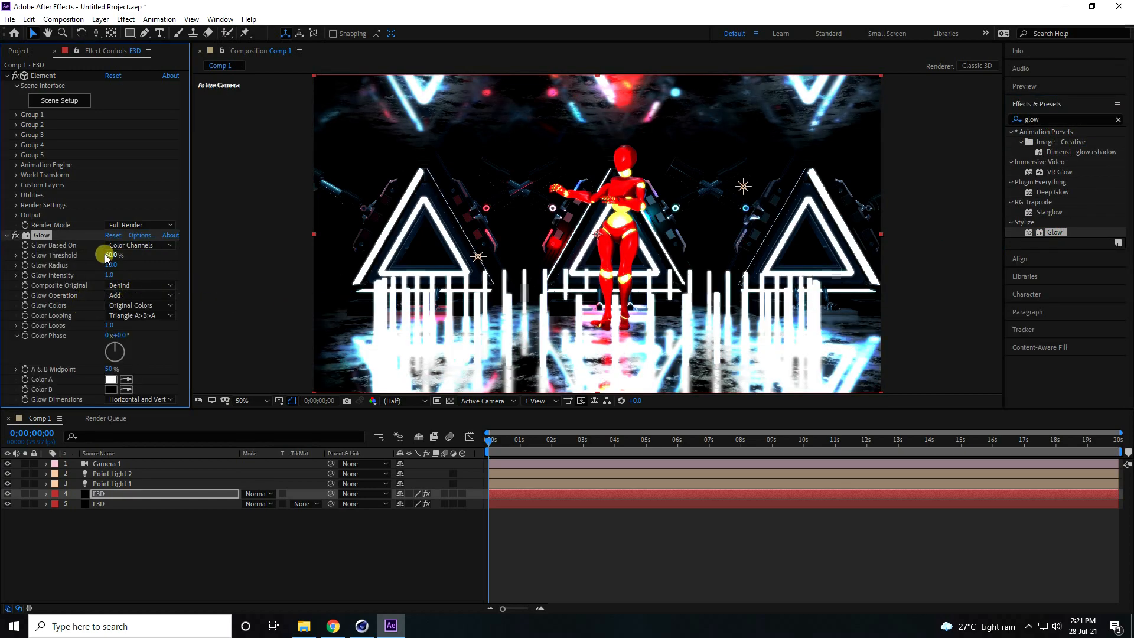
Set the Glow threshold to 100% and the Glow radius to 100, and collapse the effect's settings.
key("Tab")
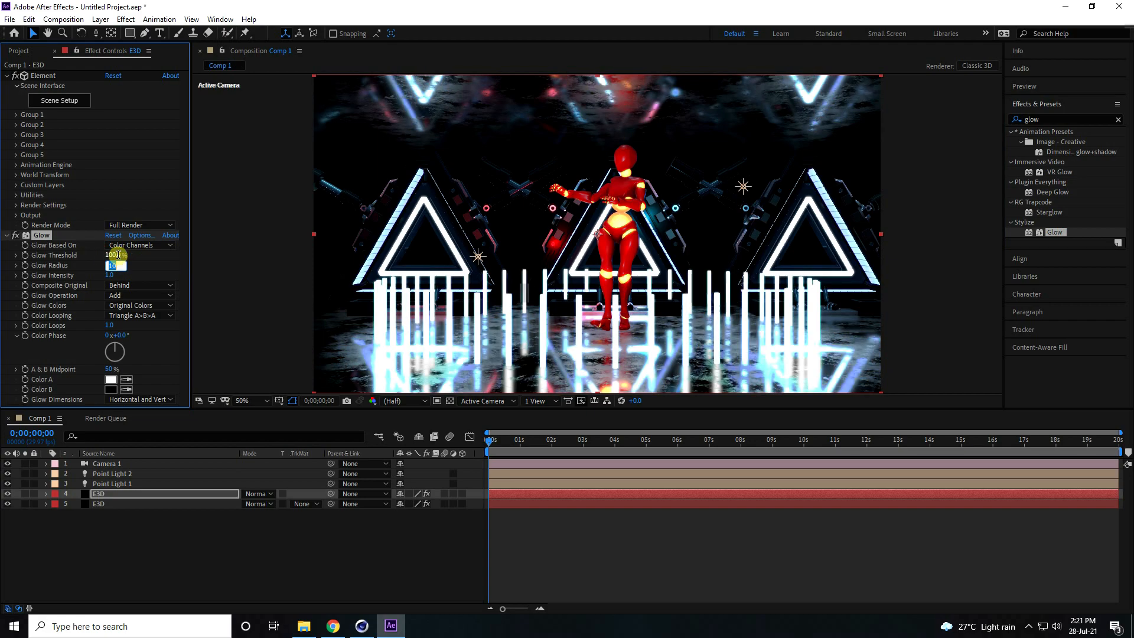
type("100")
key("Return")
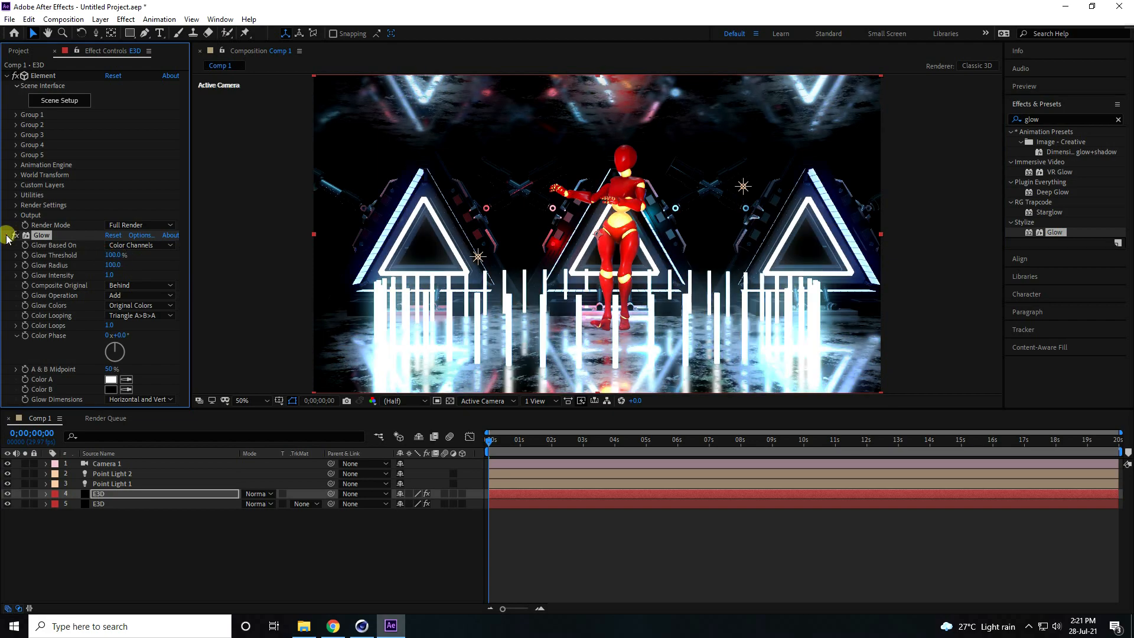
left_click(6, 236)
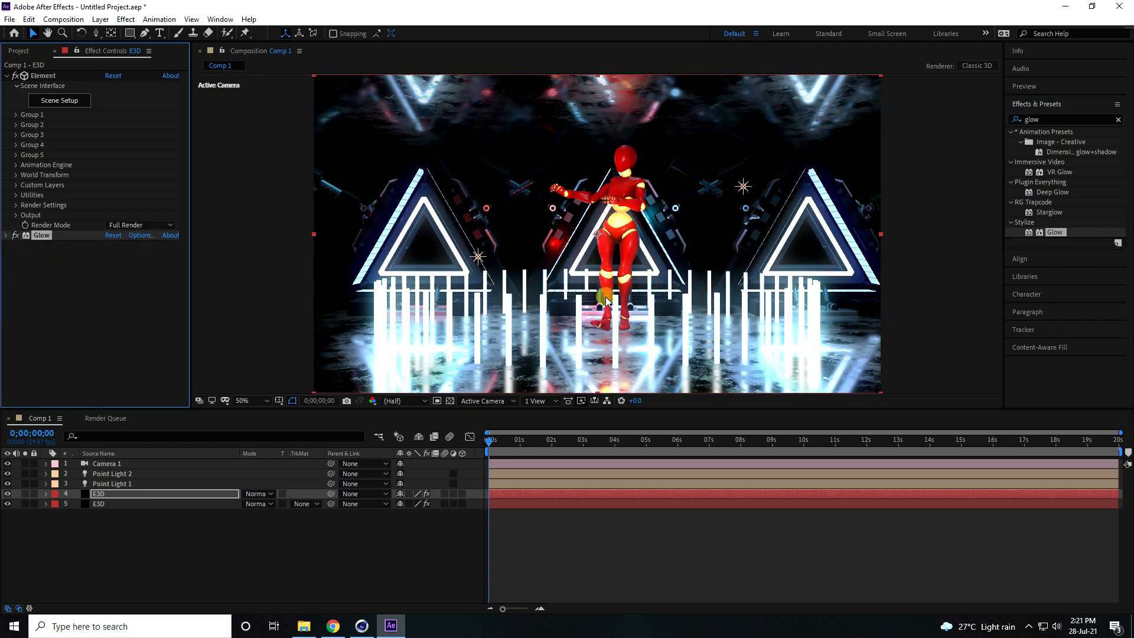
Apply Curves to the upper E3D layer, shape a gentle S-curve that darkens the shadows, and preview the result.
left_click(1019, 119)
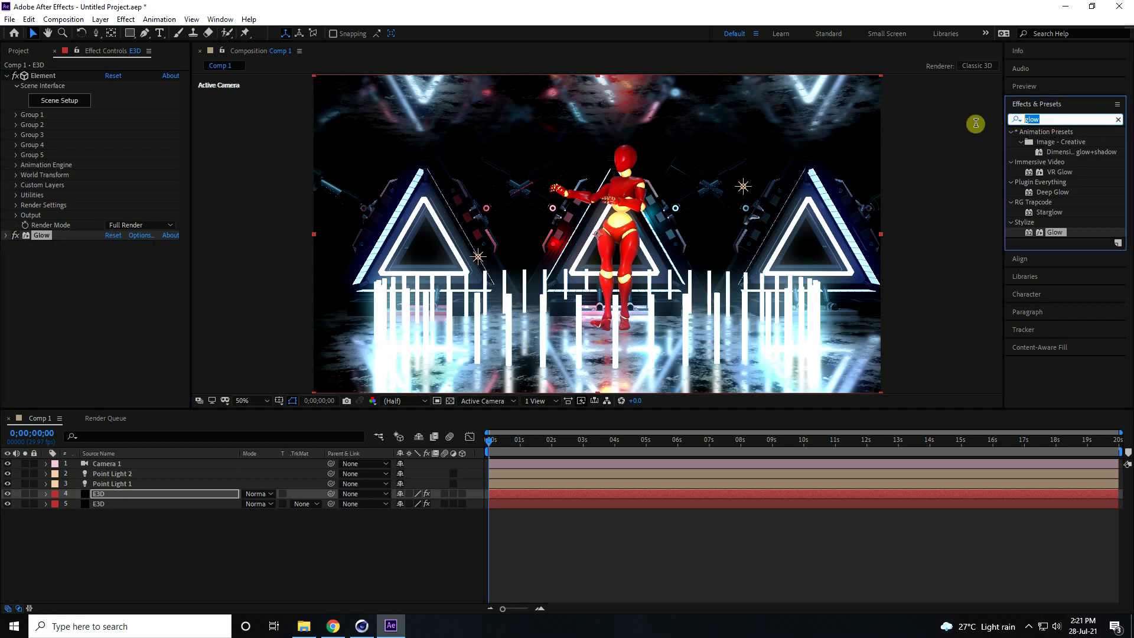
type("cur")
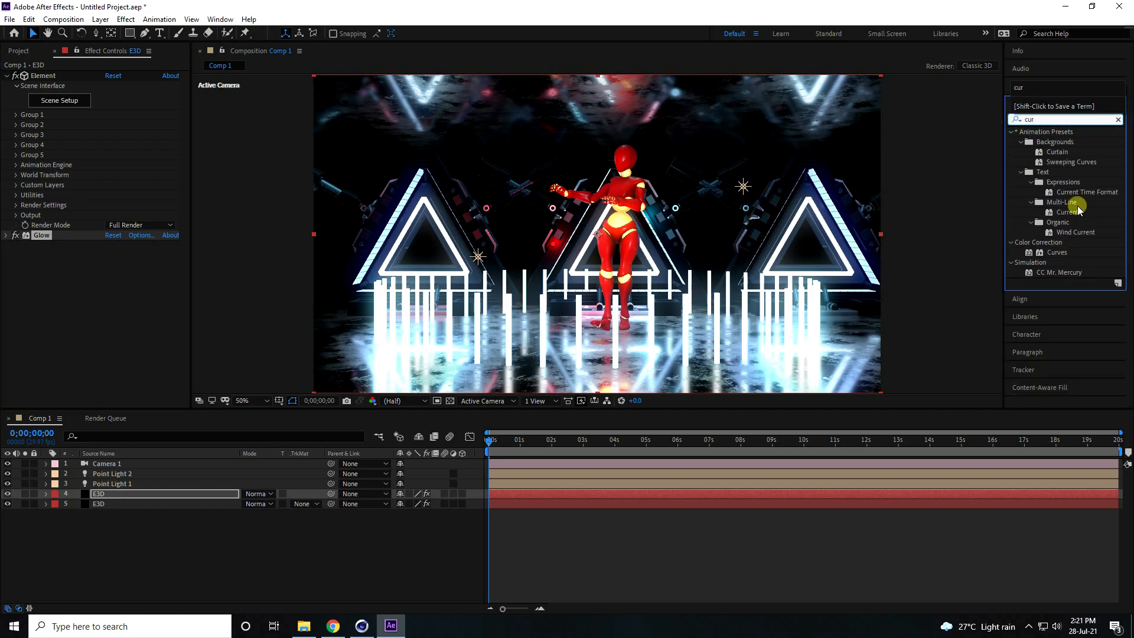
left_click_drag(1058, 253, 69, 337)
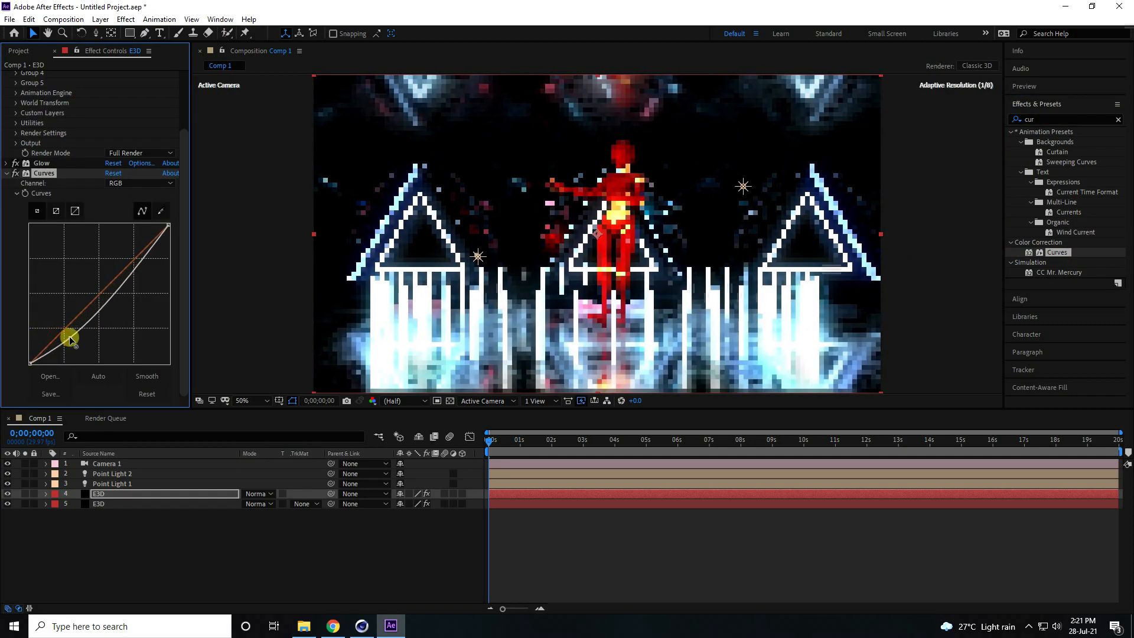
left_click_drag(126, 274, 124, 270)
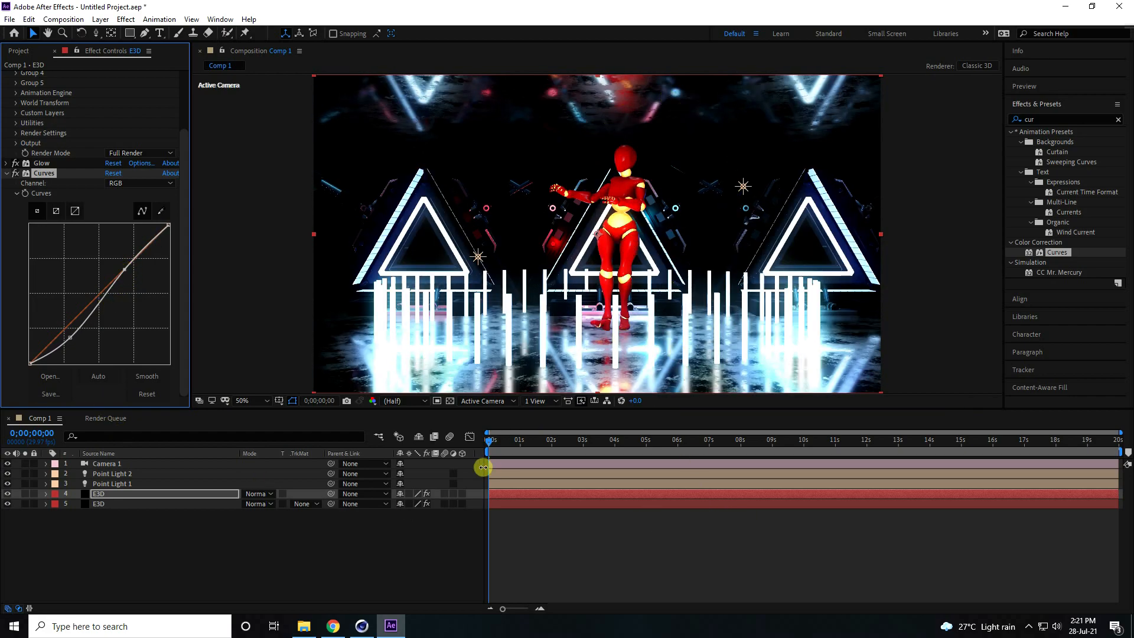
key("space")
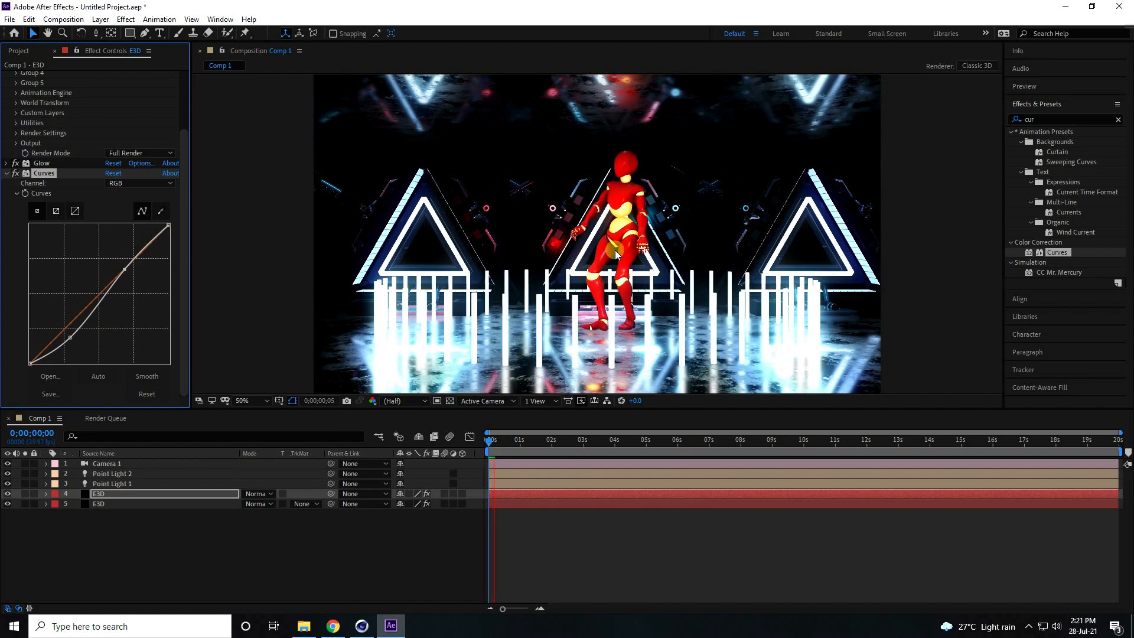